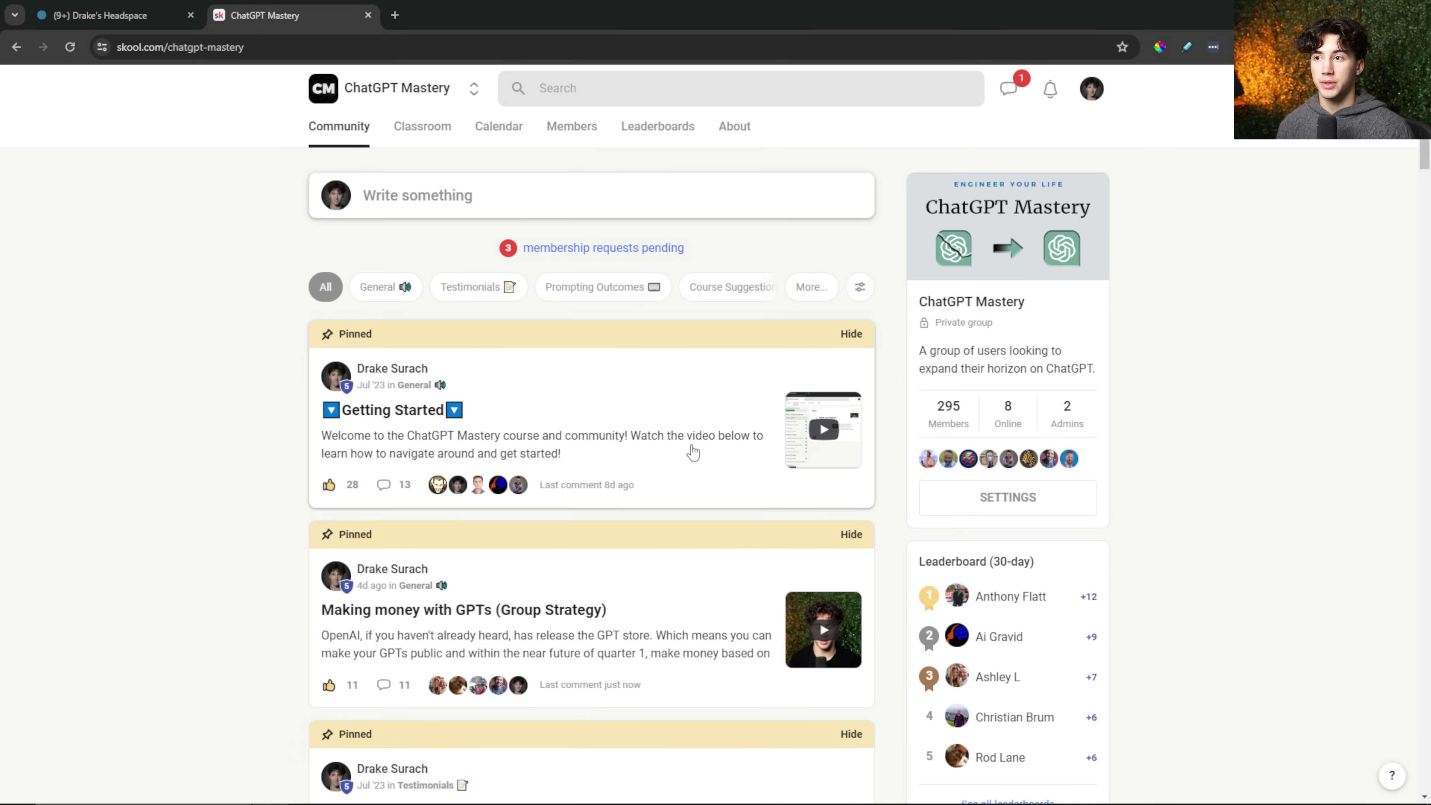
Open the pinned 'Making money with GPTs (Group Strategy)' post, read its comments, then close it.
{"action": "scroll", "coordinate": [694, 452], "scroll_direction": "down", "scroll_amount": 3}
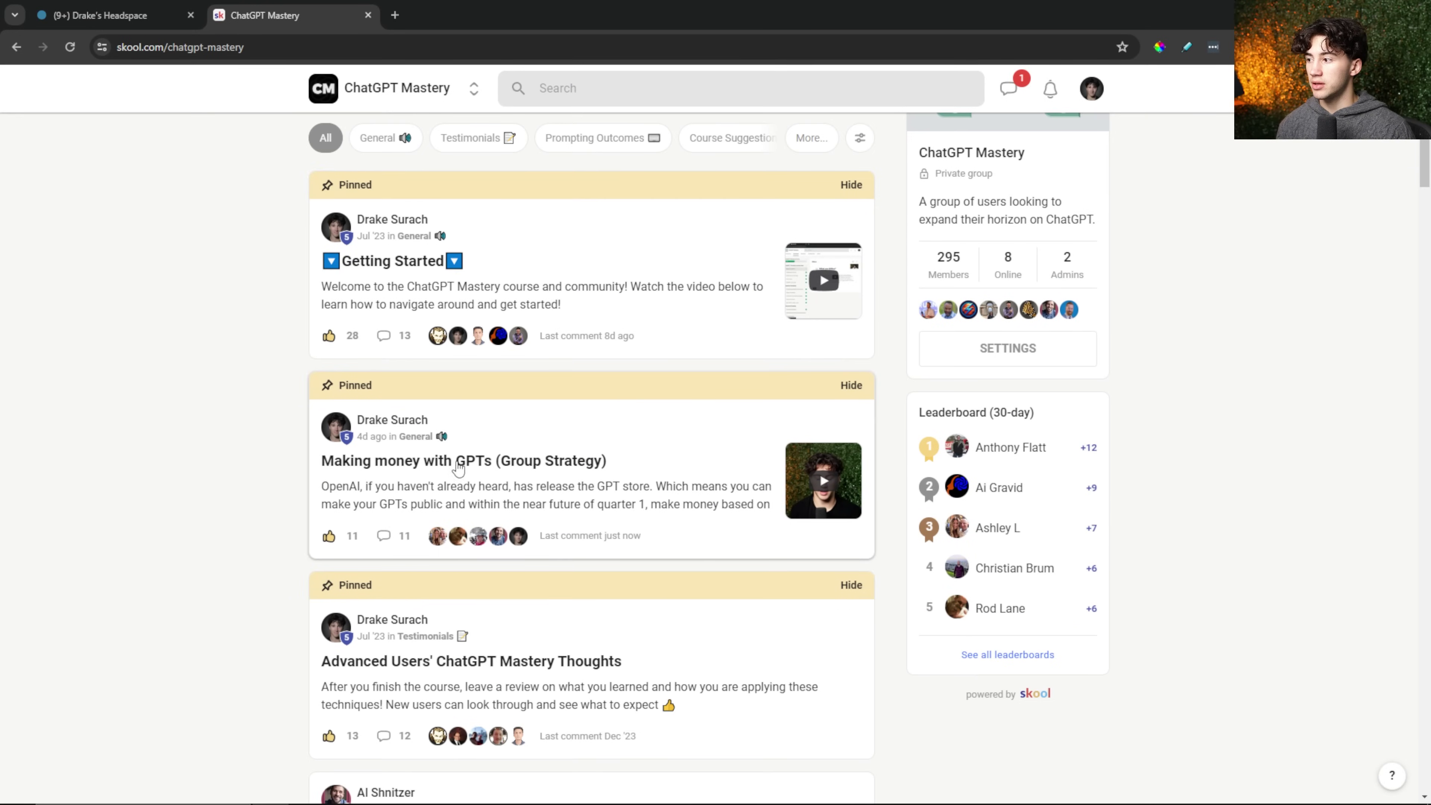
{"action": "scroll", "coordinate": [455, 492], "scroll_direction": "up", "scroll_amount": 3}
{"action": "scroll", "coordinate": [686, 624], "scroll_direction": "down", "scroll_amount": 2}
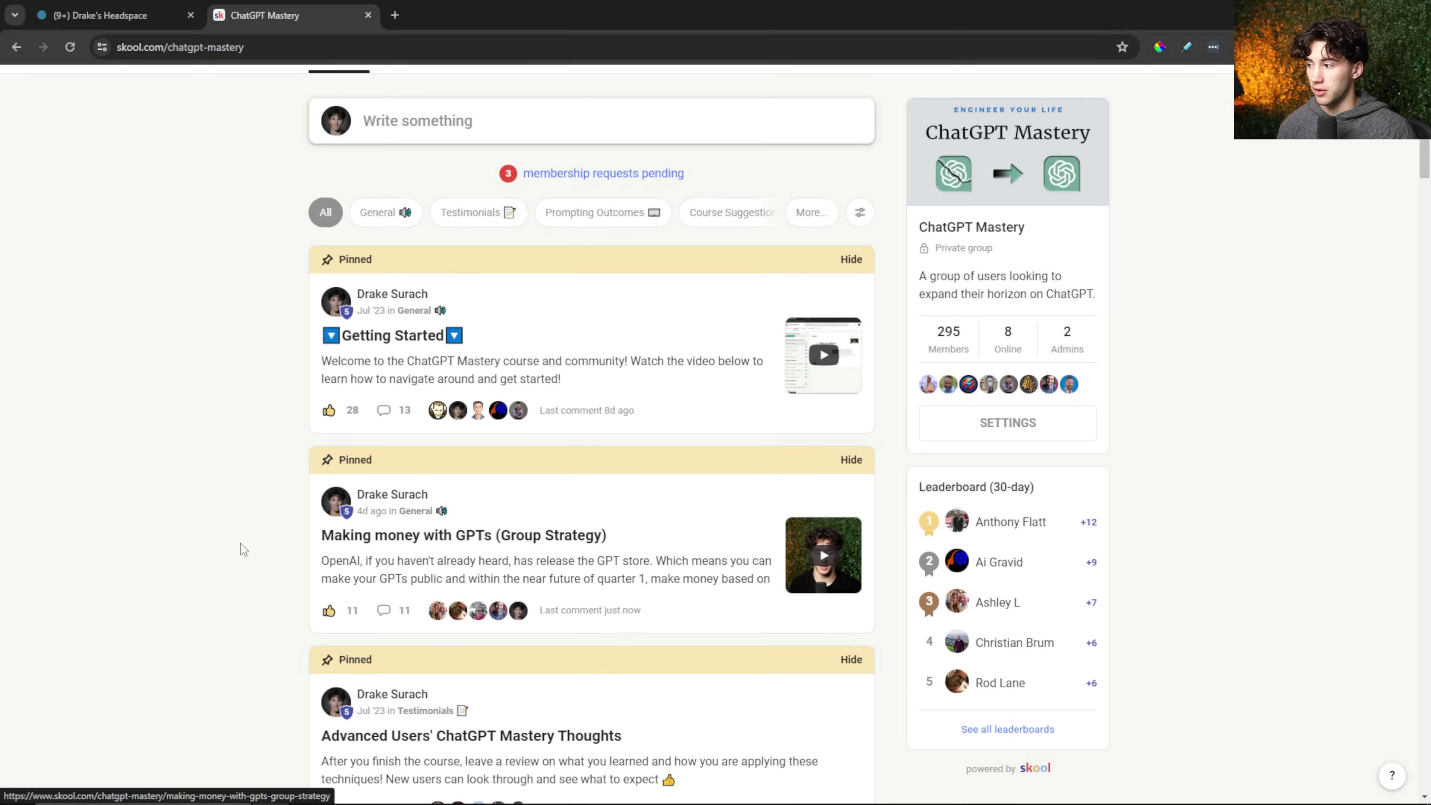
{"action": "left_click", "coordinate": [646, 536]}
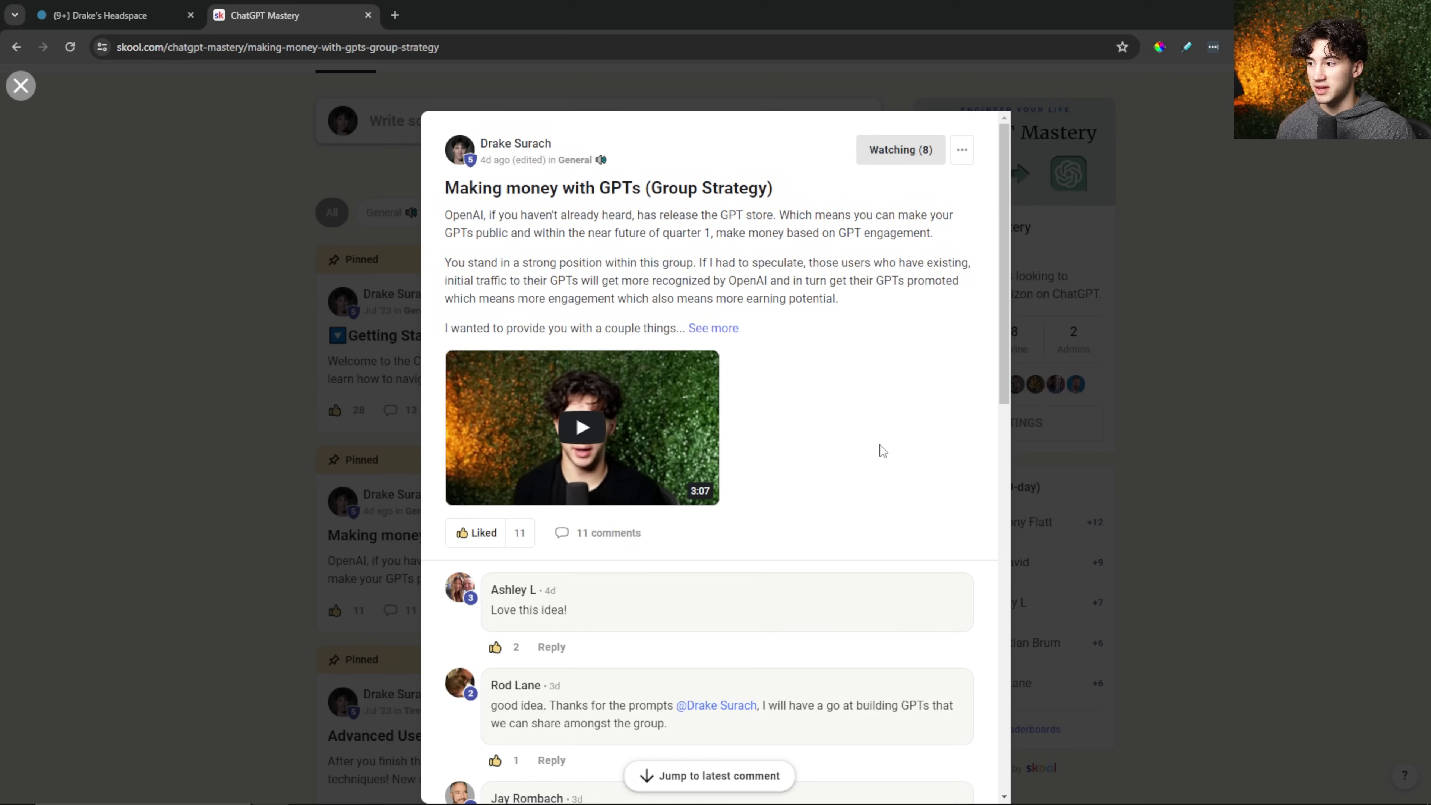
{"action": "scroll", "coordinate": [820, 532], "scroll_direction": "down", "scroll_amount": 10}
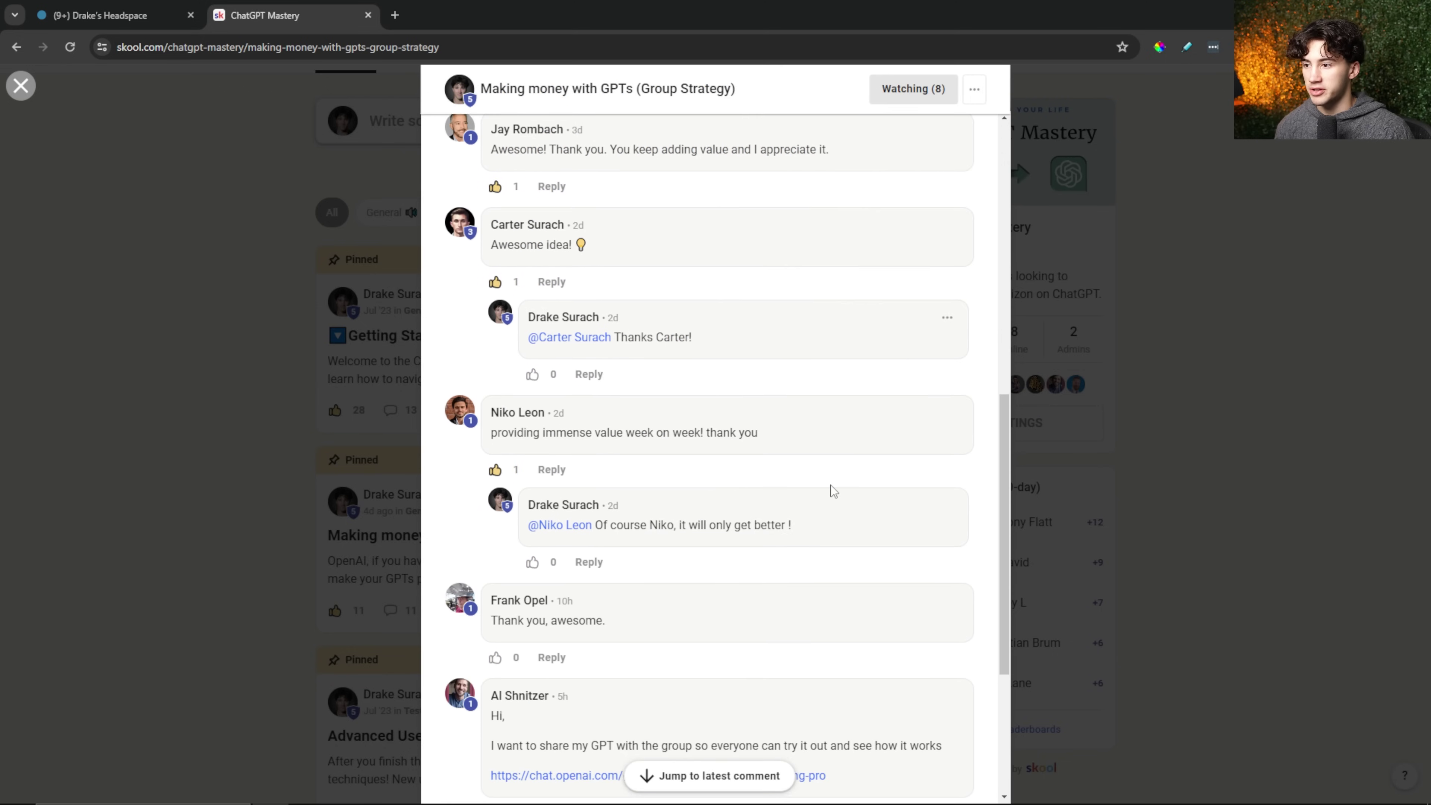
{"action": "scroll", "coordinate": [829, 485], "scroll_direction": "down", "scroll_amount": 2}
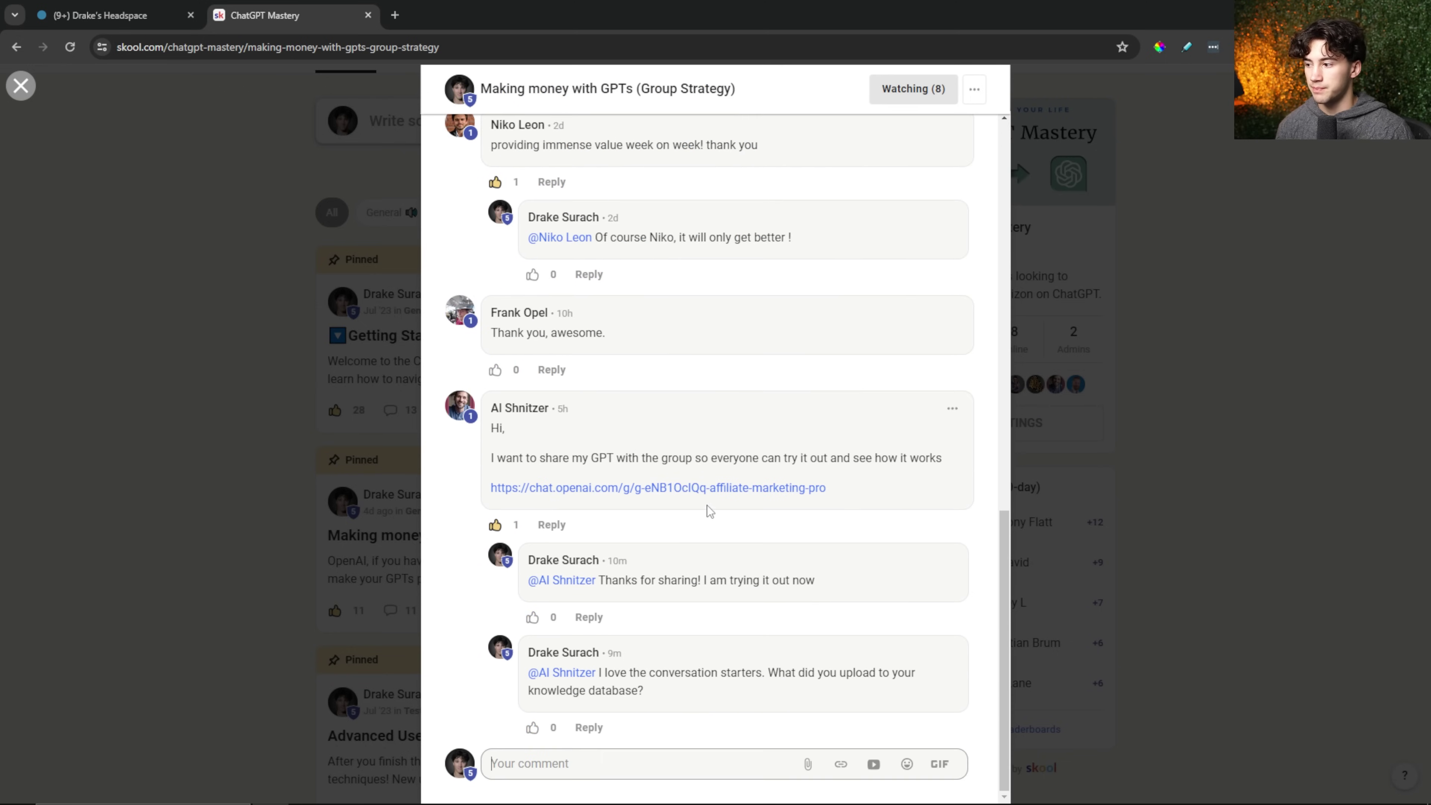
{"action": "key", "text": "Escape"}
{"action": "scroll", "coordinate": [694, 377], "scroll_direction": "down", "scroll_amount": 20}
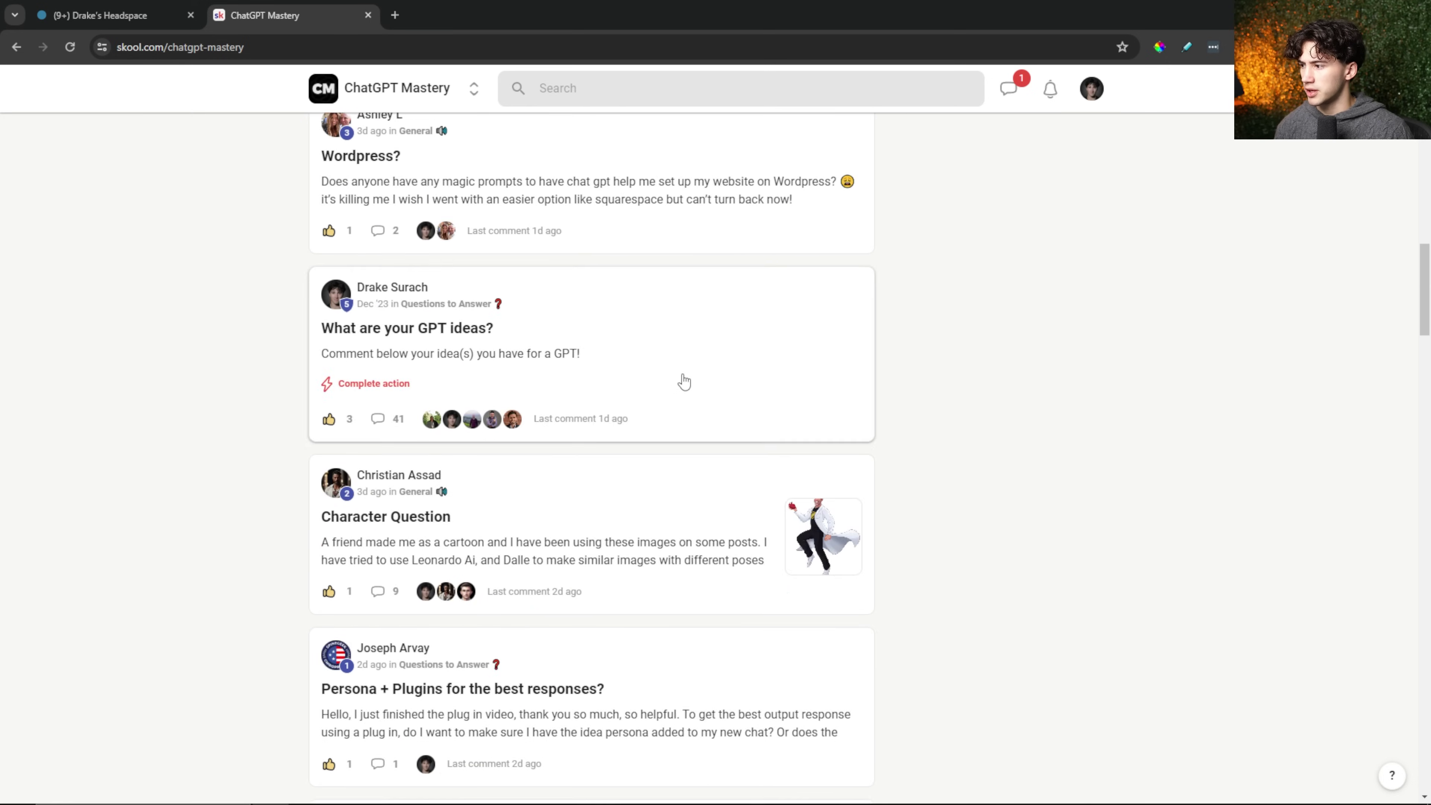
{"action": "scroll", "coordinate": [684, 382], "scroll_direction": "down", "scroll_amount": 5}
{"action": "scroll", "coordinate": [728, 505], "scroll_direction": "up", "scroll_amount": 20}
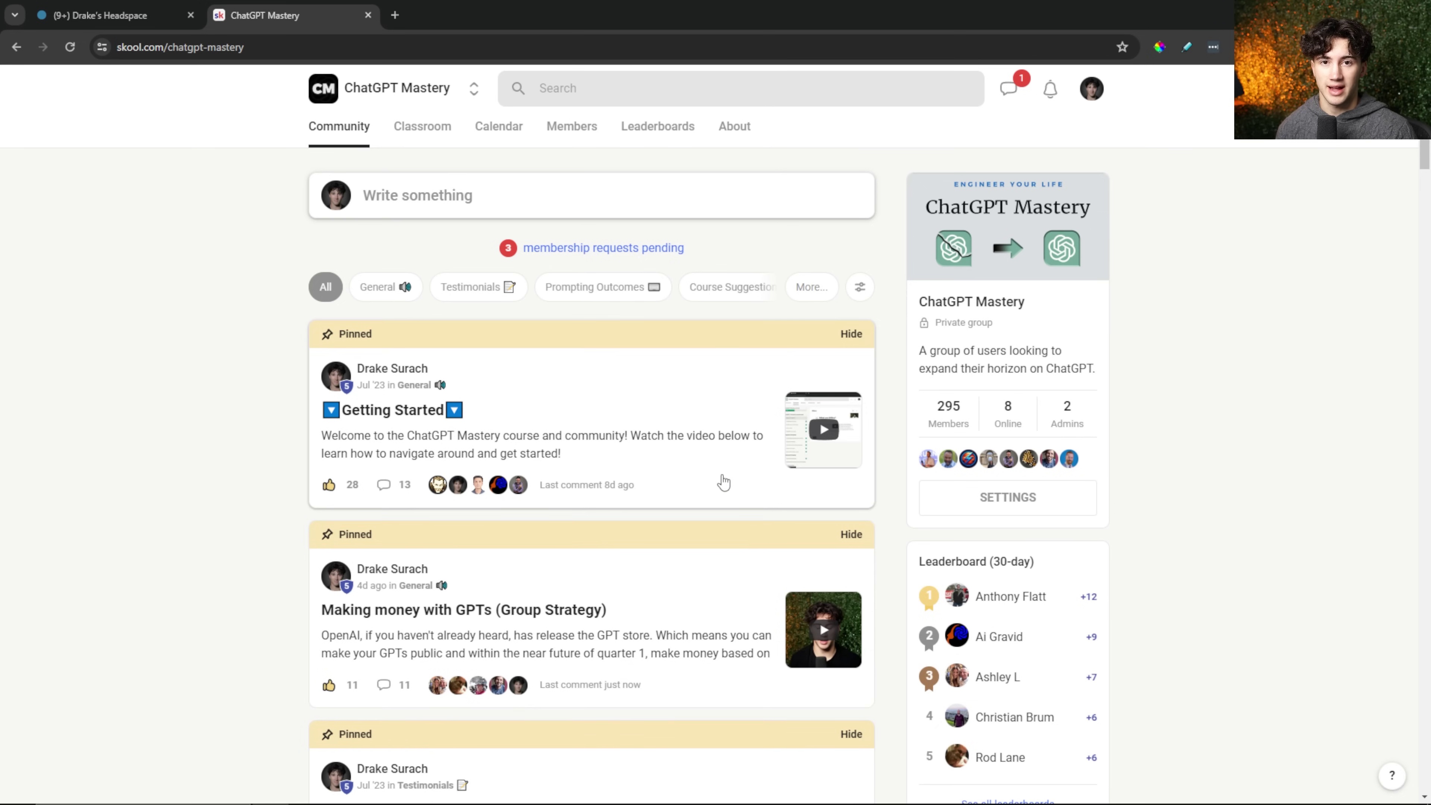
Expand the Plugins and Web Browsing, Custom Instructions, Advanced Prompting, Beginner's Prompting and basics modules.
{"action": "left_click", "coordinate": [422, 126]}
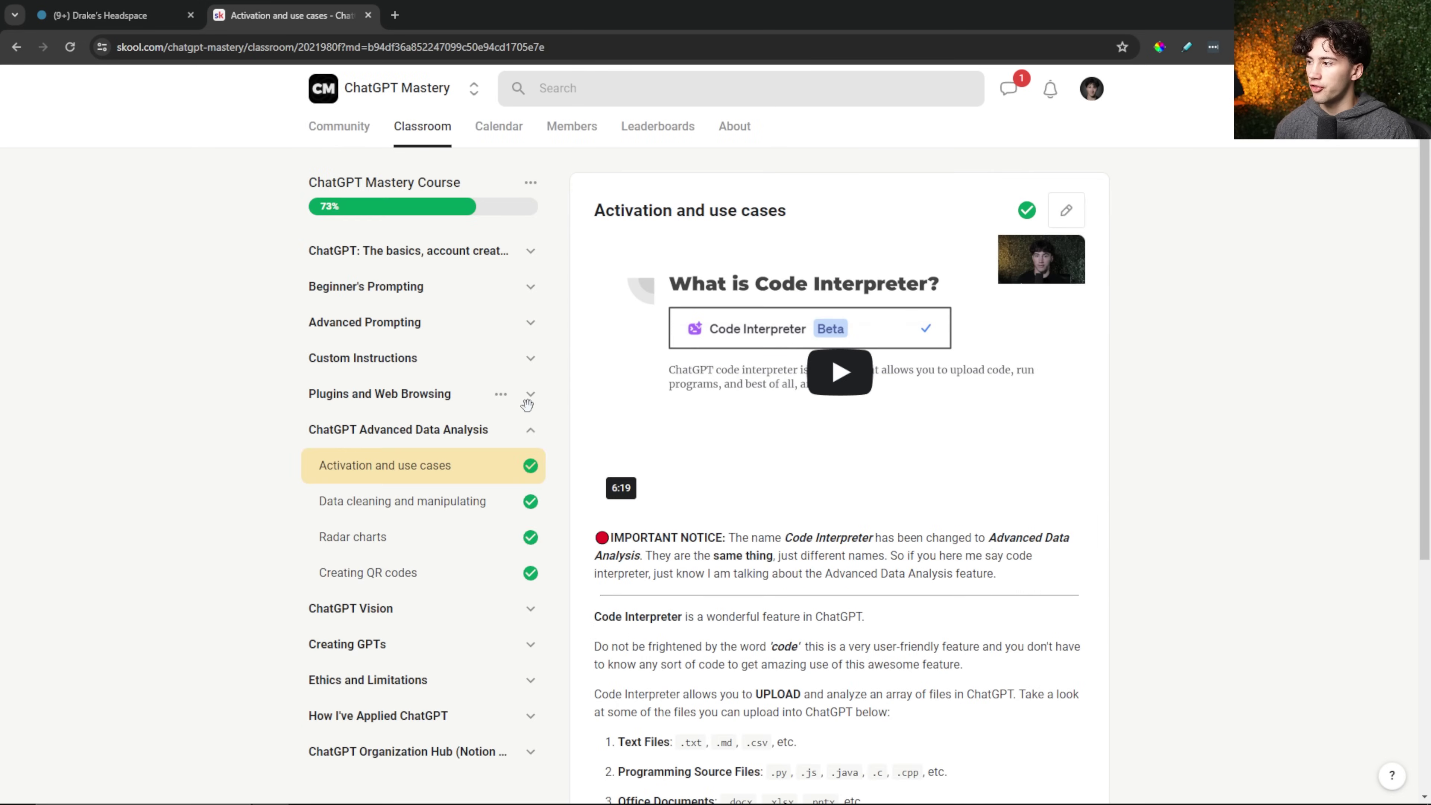
{"action": "left_click", "coordinate": [531, 398]}
{"action": "left_click", "coordinate": [528, 362]}
{"action": "left_click", "coordinate": [530, 323]}
{"action": "left_click", "coordinate": [531, 287]}
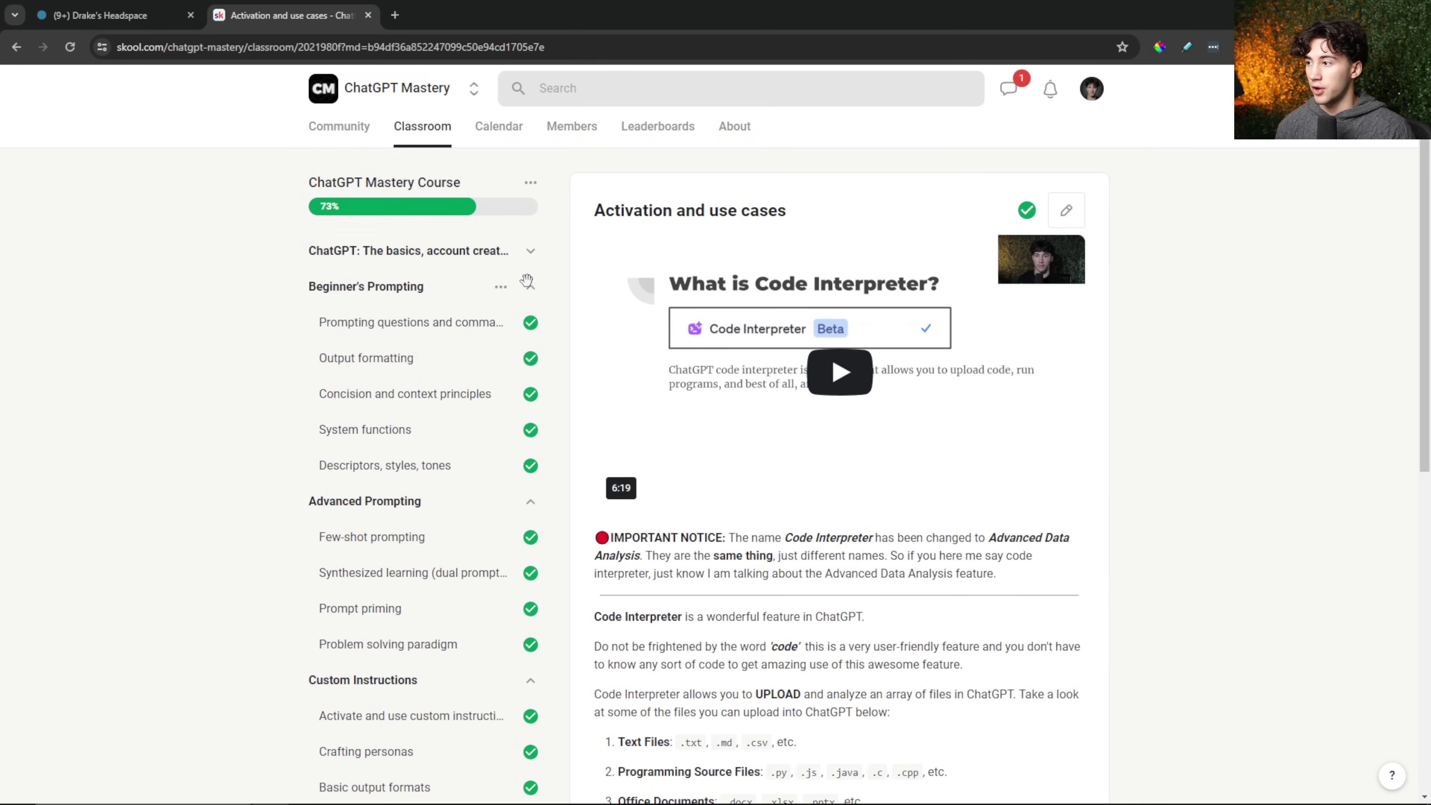
{"action": "left_click", "coordinate": [530, 251]}
Scroll down the course list and expand the Creating GPTs module.
{"action": "scroll", "coordinate": [479, 320], "scroll_direction": "down", "scroll_amount": 4}
{"action": "scroll", "coordinate": [483, 285], "scroll_direction": "up", "scroll_amount": 4}
{"action": "scroll", "coordinate": [457, 240], "scroll_direction": "down", "scroll_amount": 12}
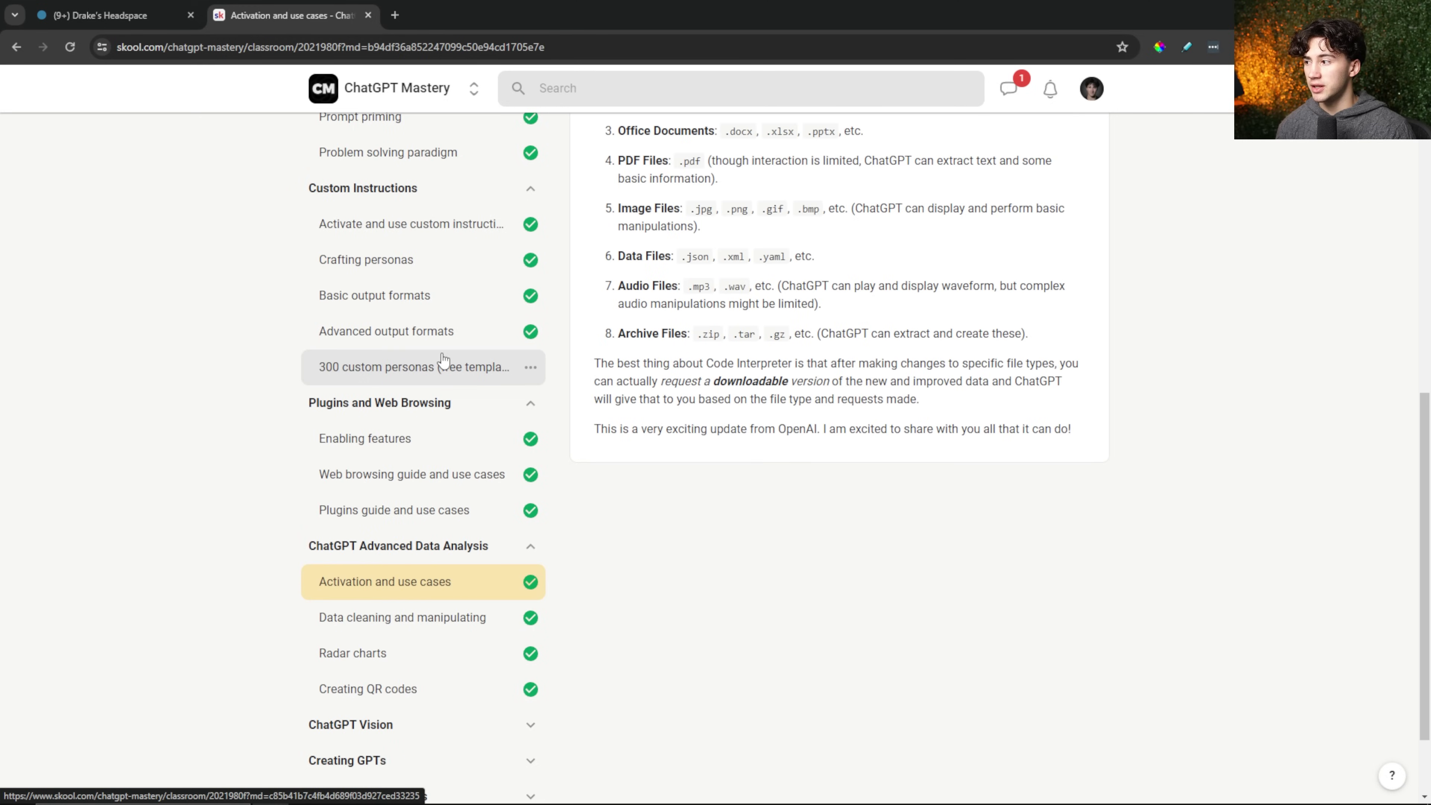
{"action": "scroll", "coordinate": [445, 365], "scroll_direction": "down", "scroll_amount": 2}
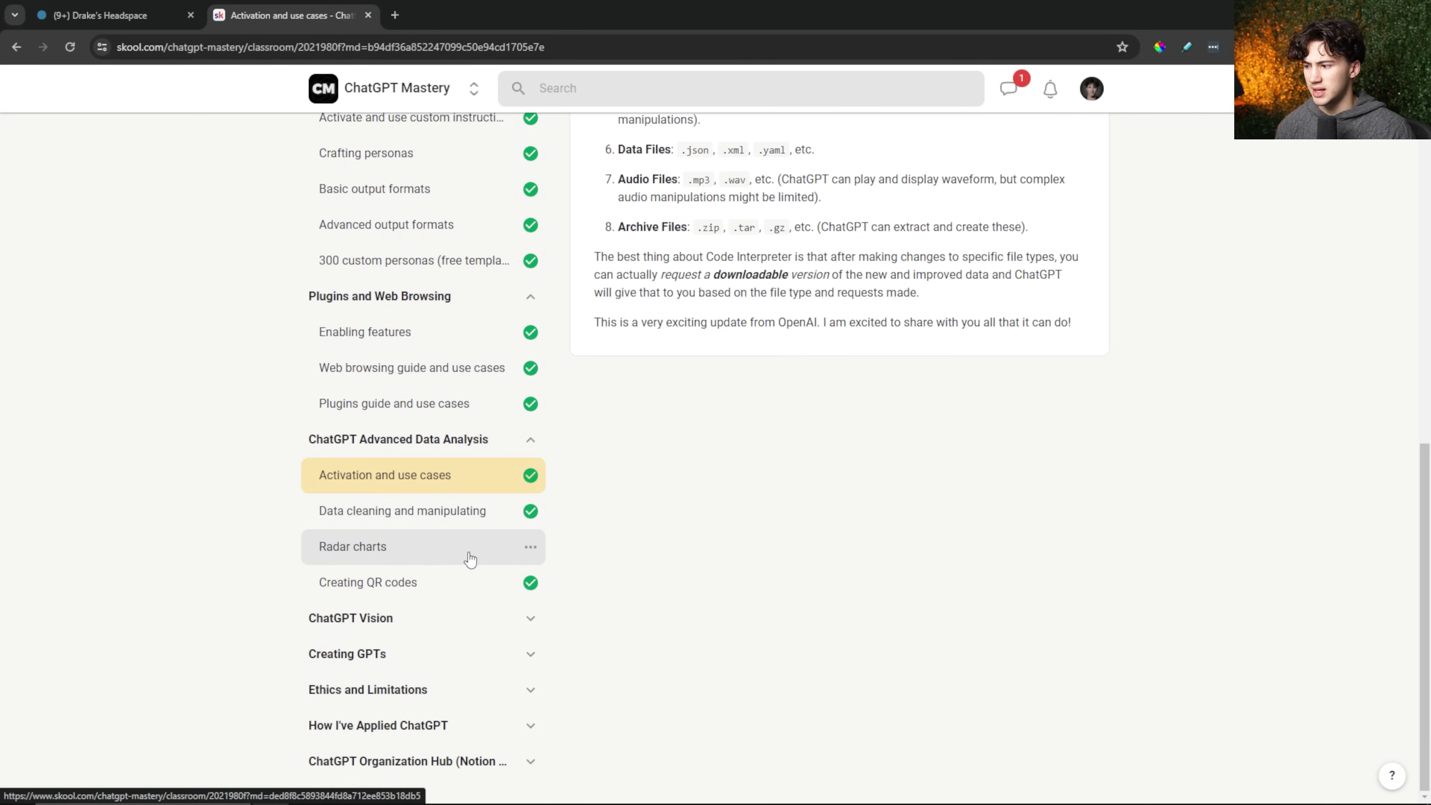
{"action": "scroll", "coordinate": [457, 565], "scroll_direction": "up", "scroll_amount": 3}
{"action": "scroll", "coordinate": [445, 558], "scroll_direction": "down", "scroll_amount": 3}
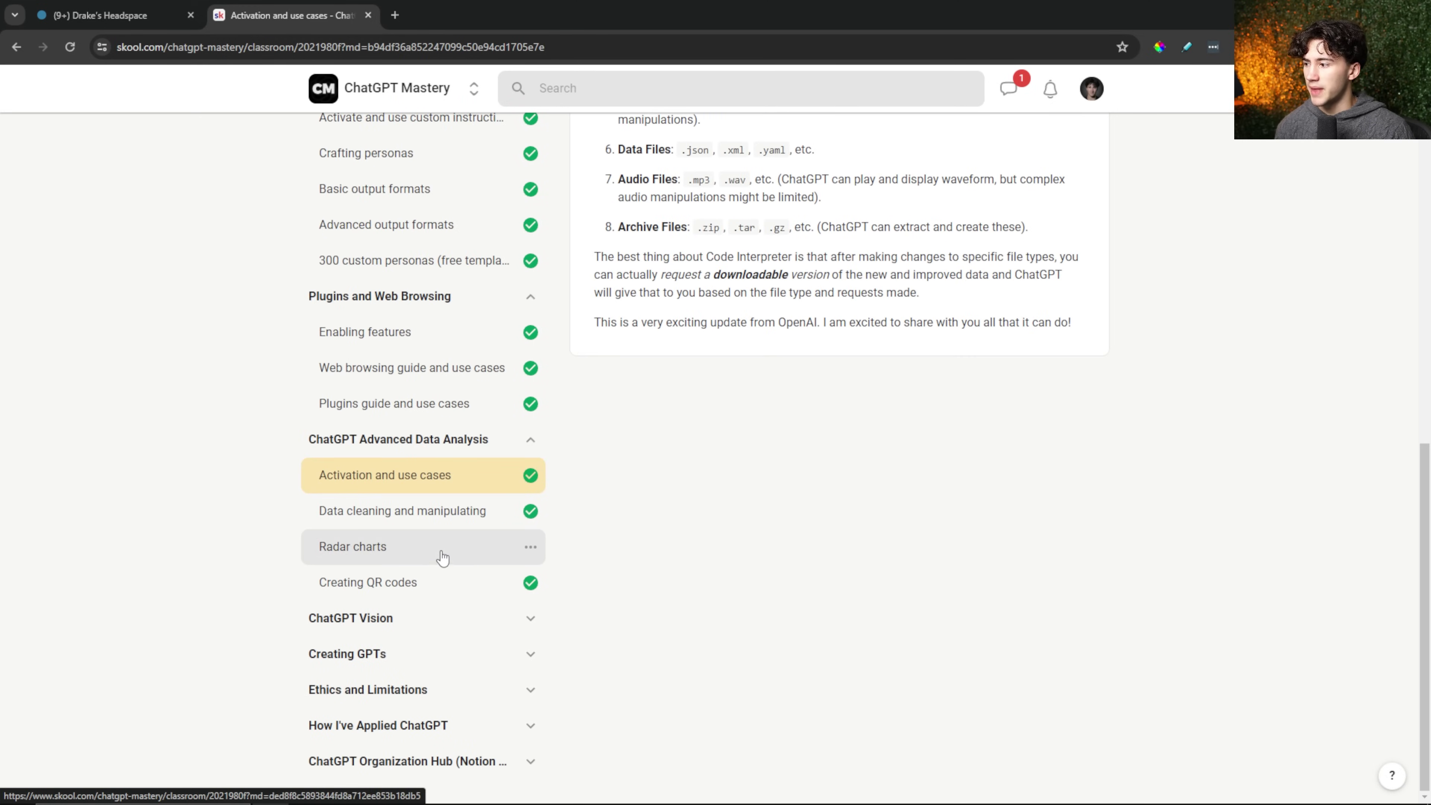
{"action": "scroll", "coordinate": [495, 581], "scroll_direction": "down", "scroll_amount": 4}
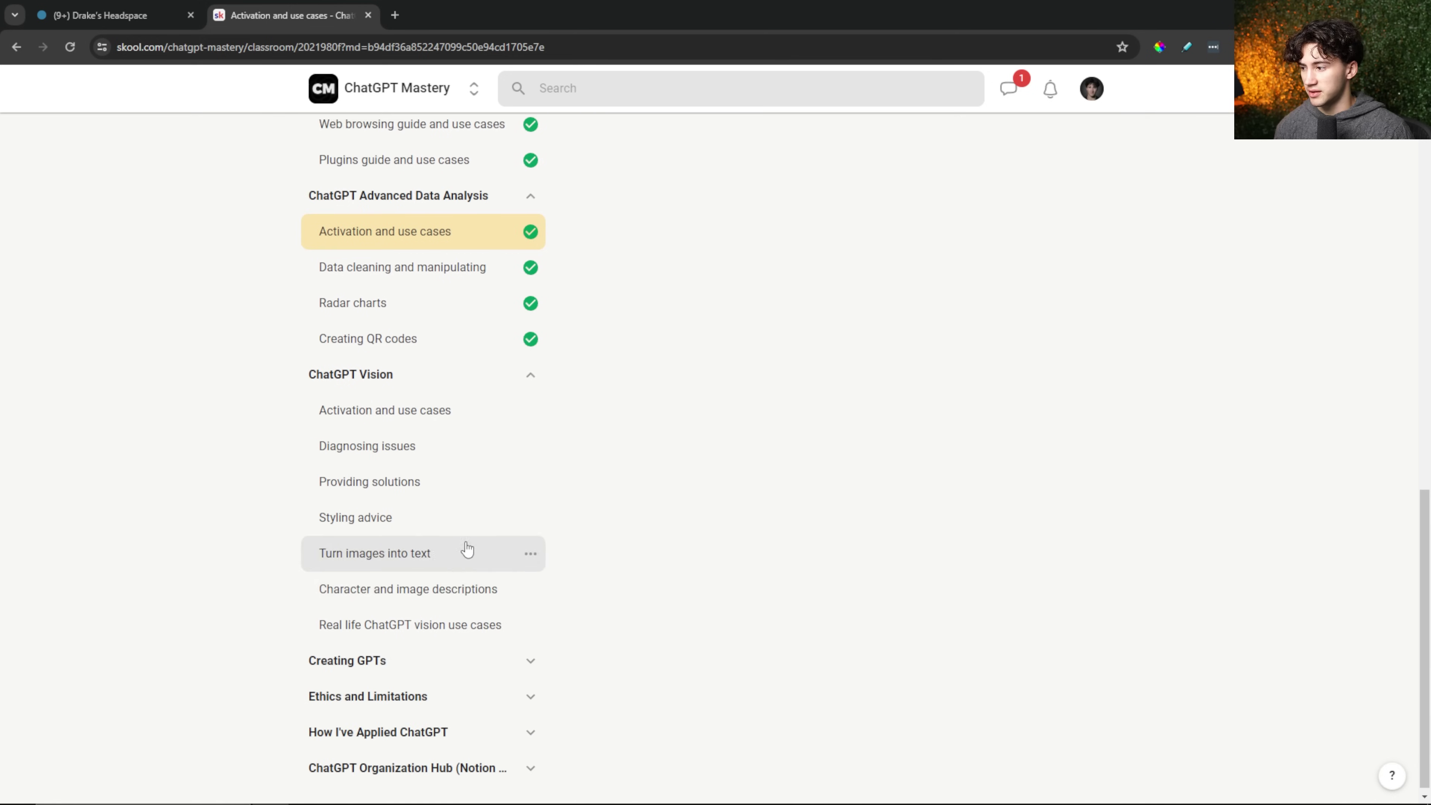
{"action": "left_click", "coordinate": [531, 652]}
{"action": "scroll", "coordinate": [482, 562], "scroll_direction": "down", "scroll_amount": 3}
{"action": "scroll", "coordinate": [459, 451], "scroll_direction": "down", "scroll_amount": 1}
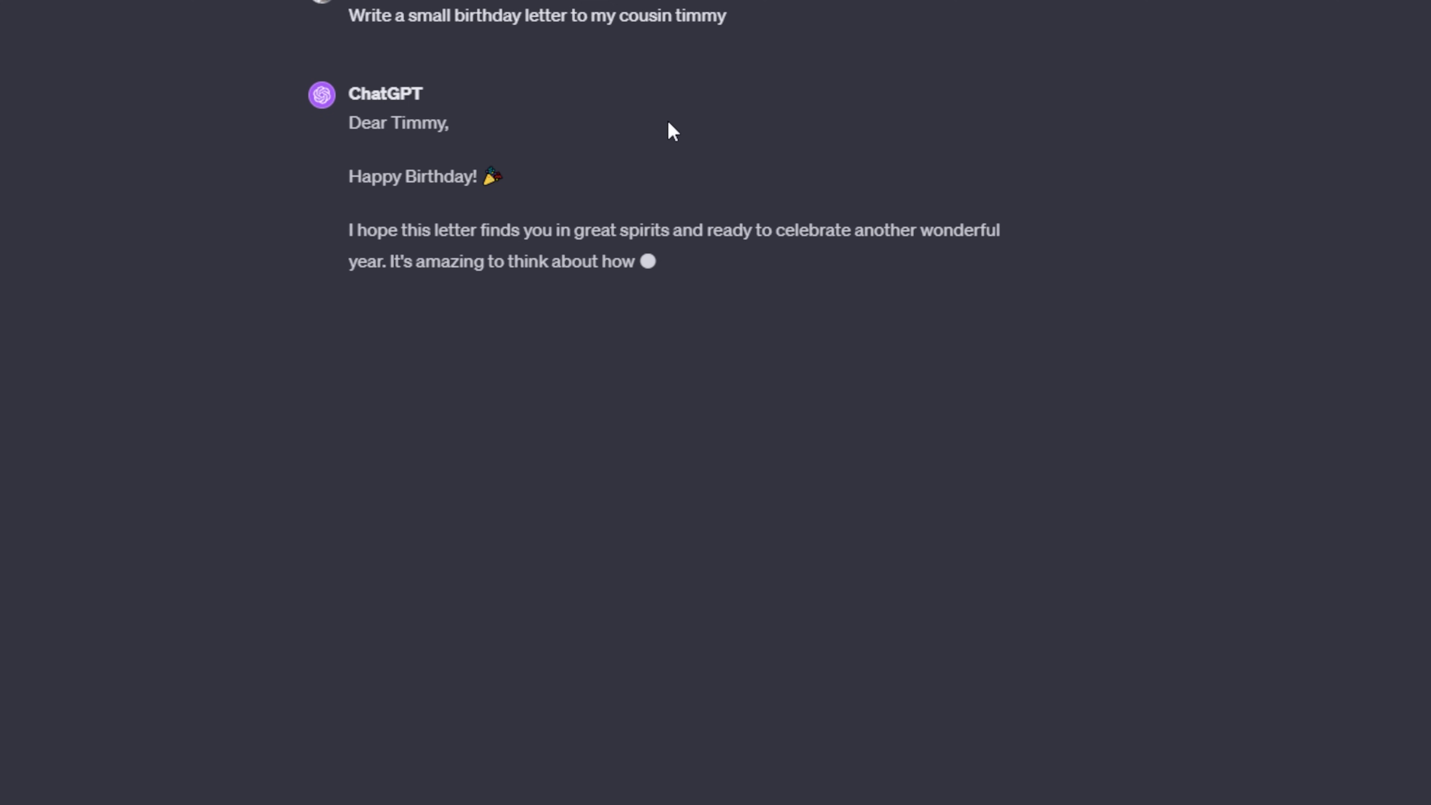
Highlight the generated birthday letter to the cousin, then clear the selection.
{"action": "left_click_drag", "start_coordinate": [508, 609], "coordinate": [336, 172]}
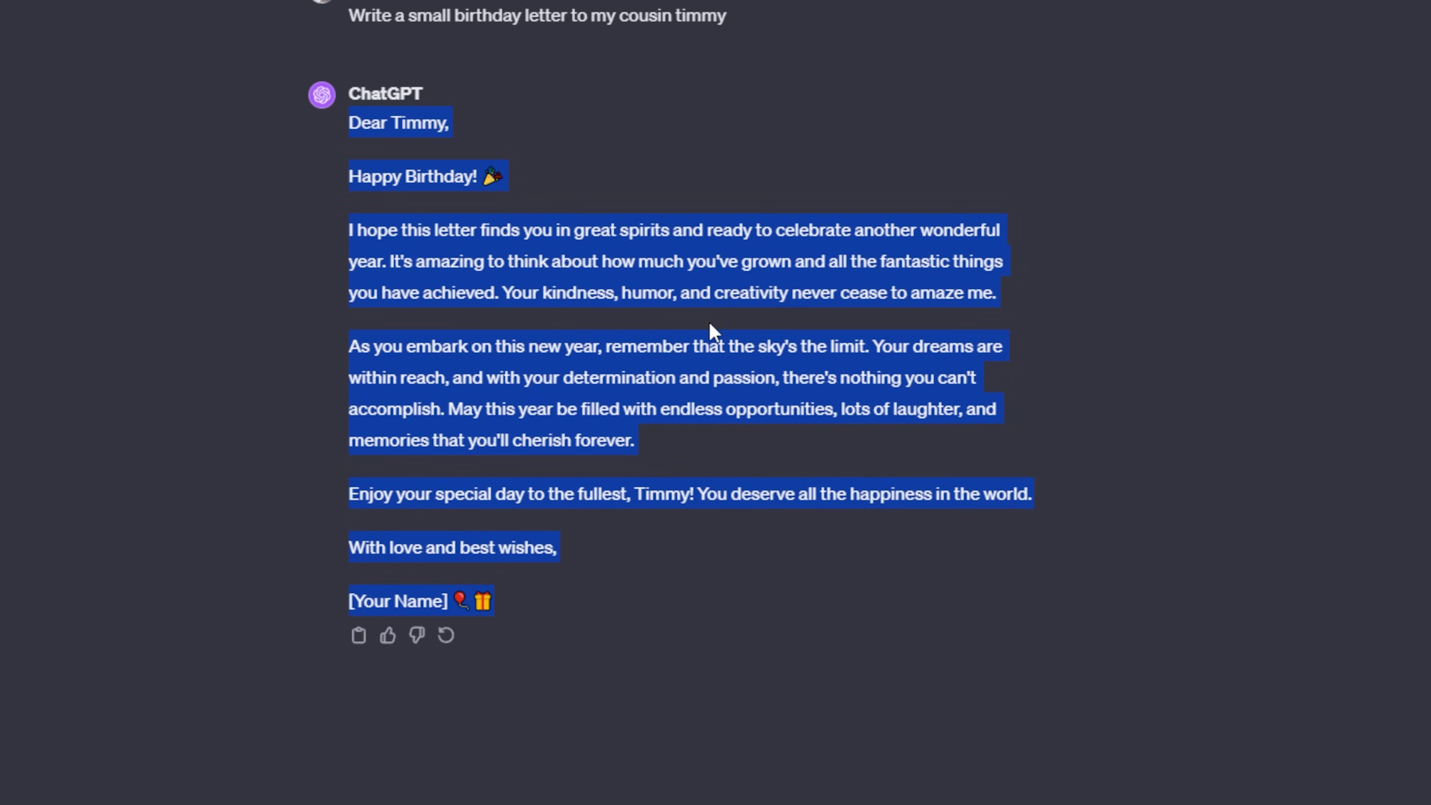
{"action": "left_click", "coordinate": [711, 330]}
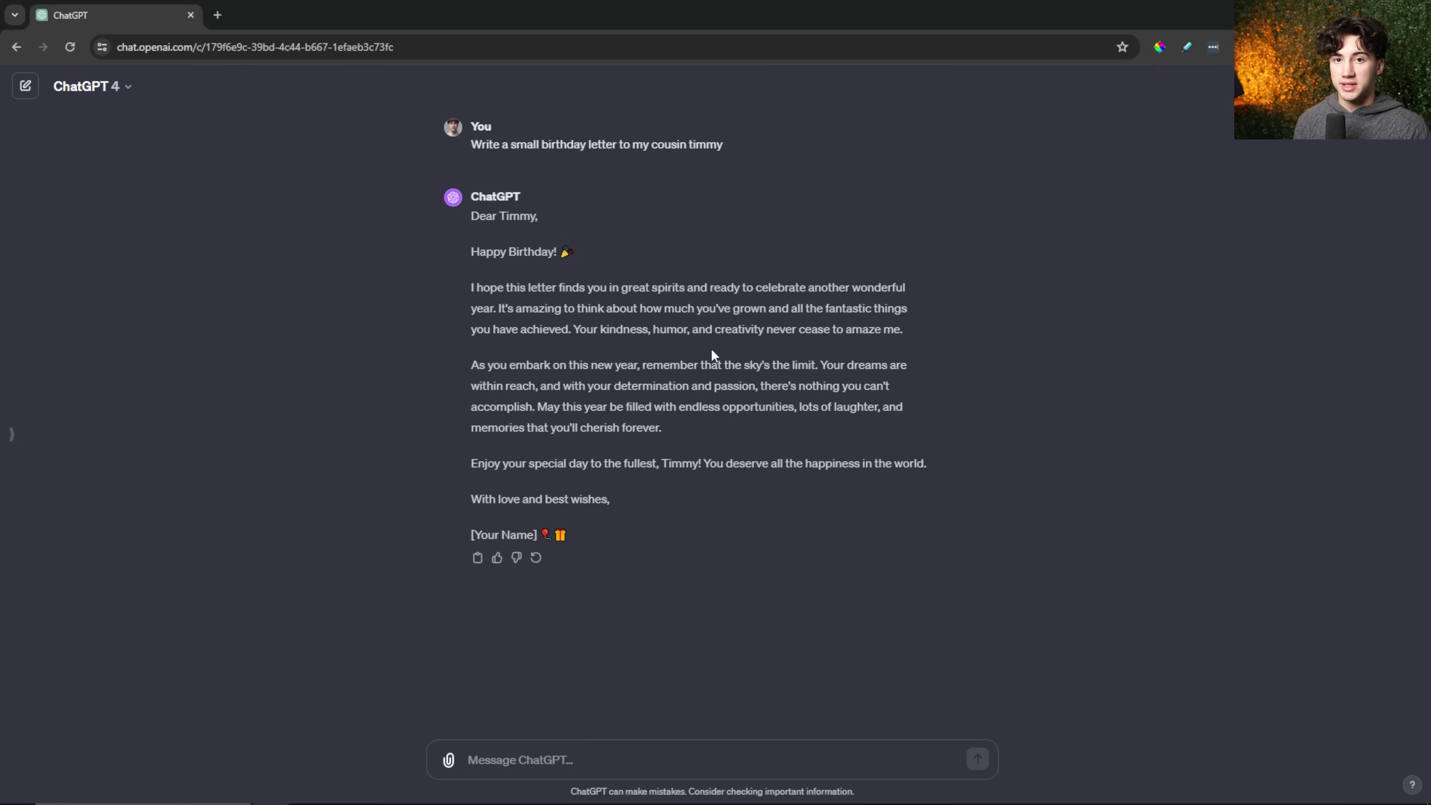
Prefix the birthday-letter request with 'Act as a pirate.' and resubmit it.
{"action": "left_click", "coordinate": [479, 166]}
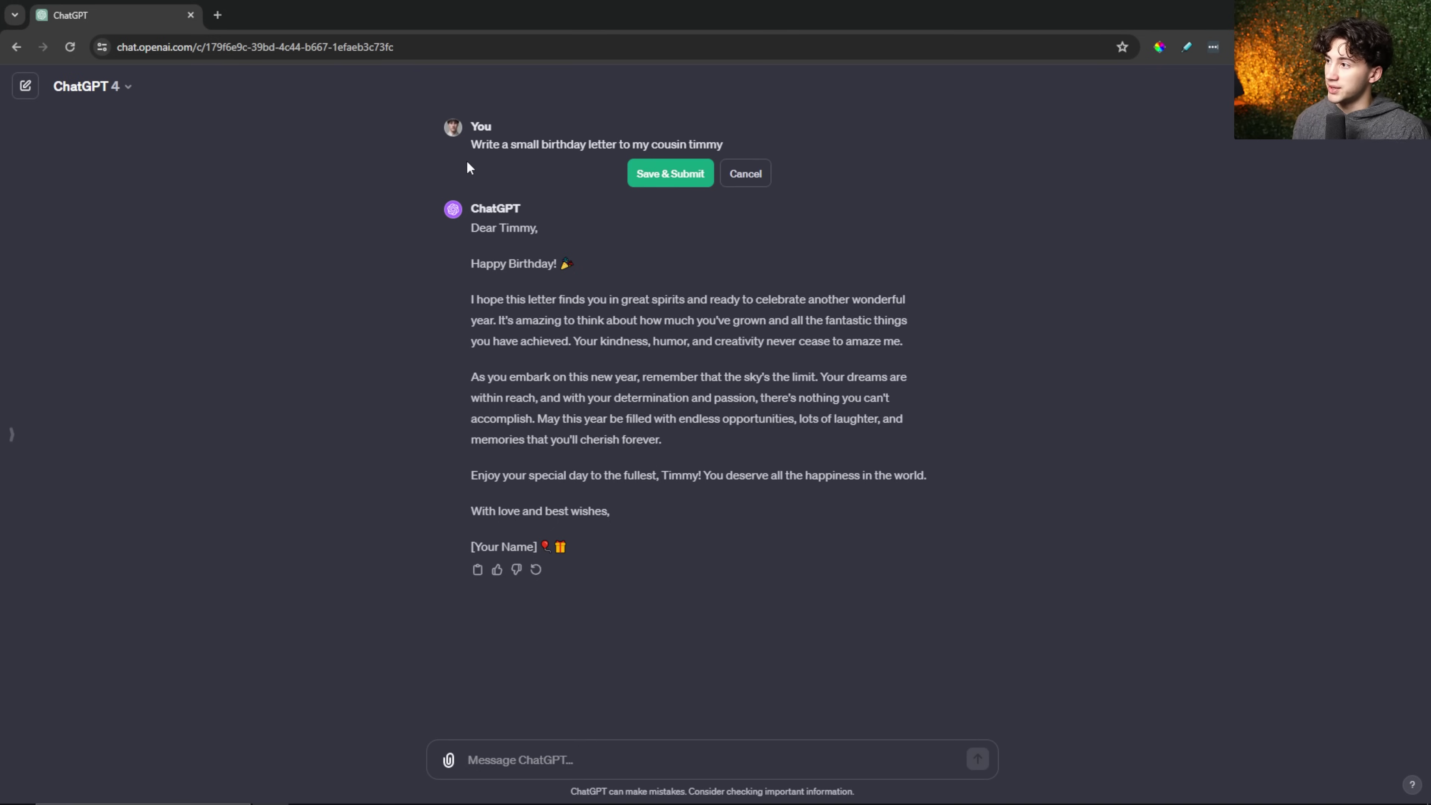
{"action": "type", "text": "Act as"}
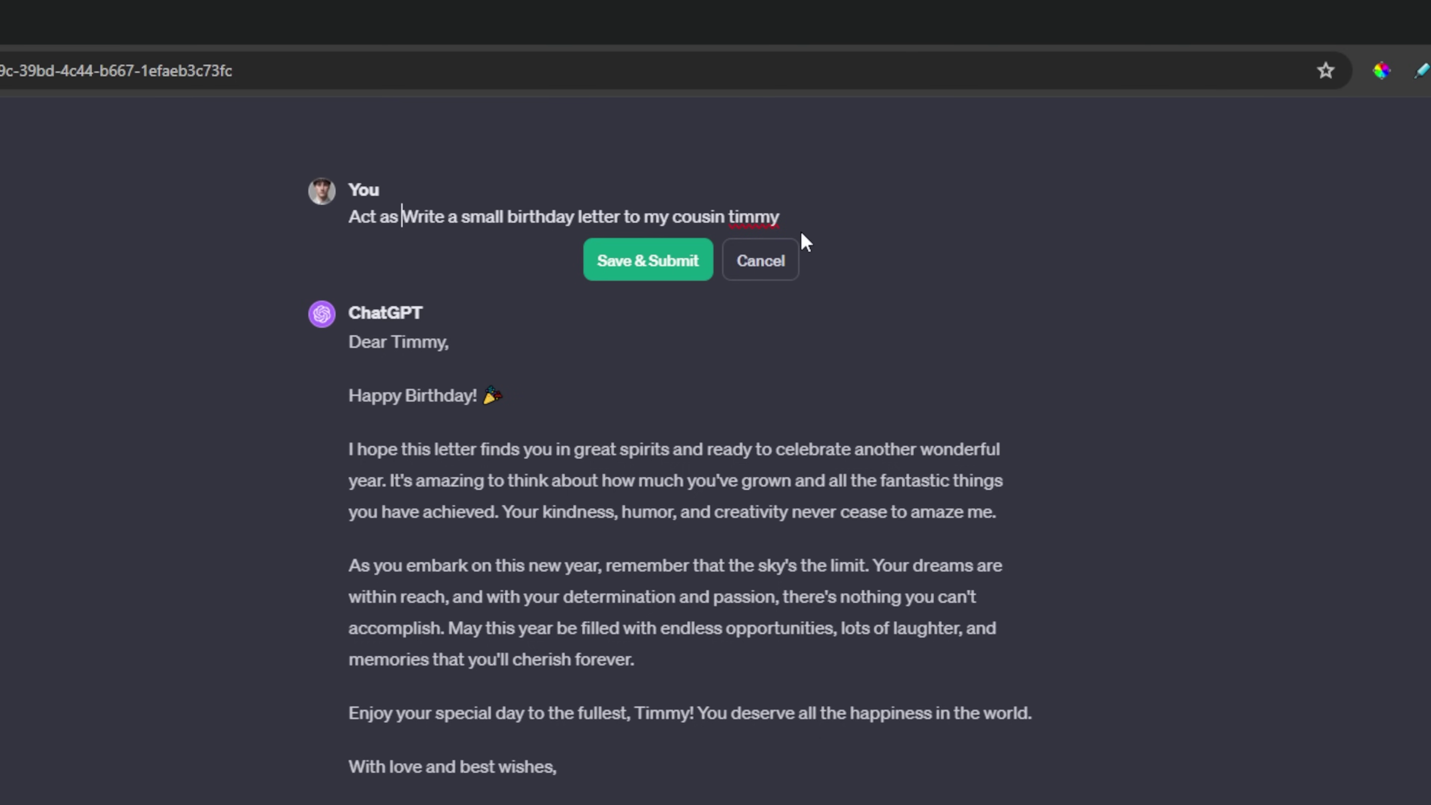
{"action": "type", "text": "a pirate."}
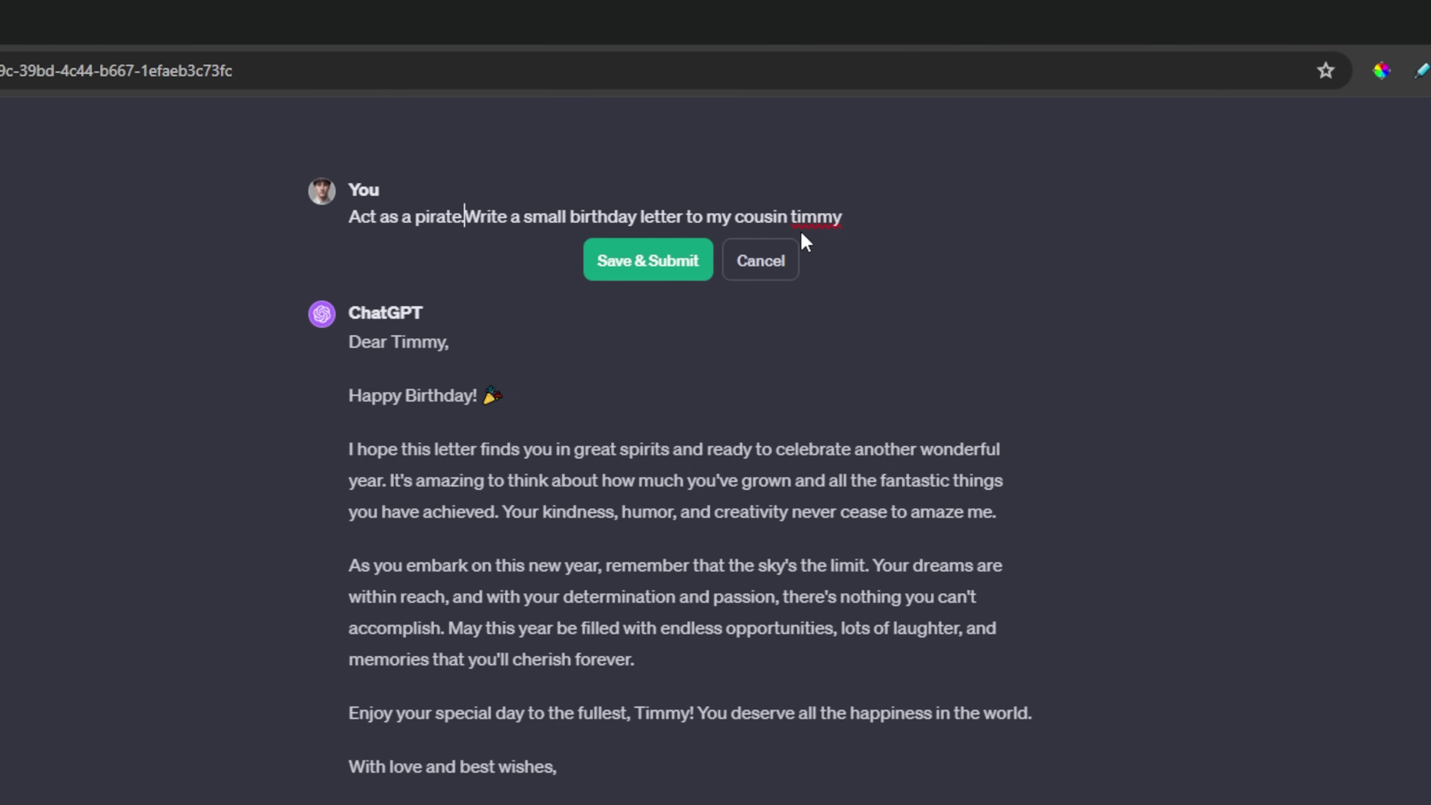
{"action": "left_click", "coordinate": [701, 262]}
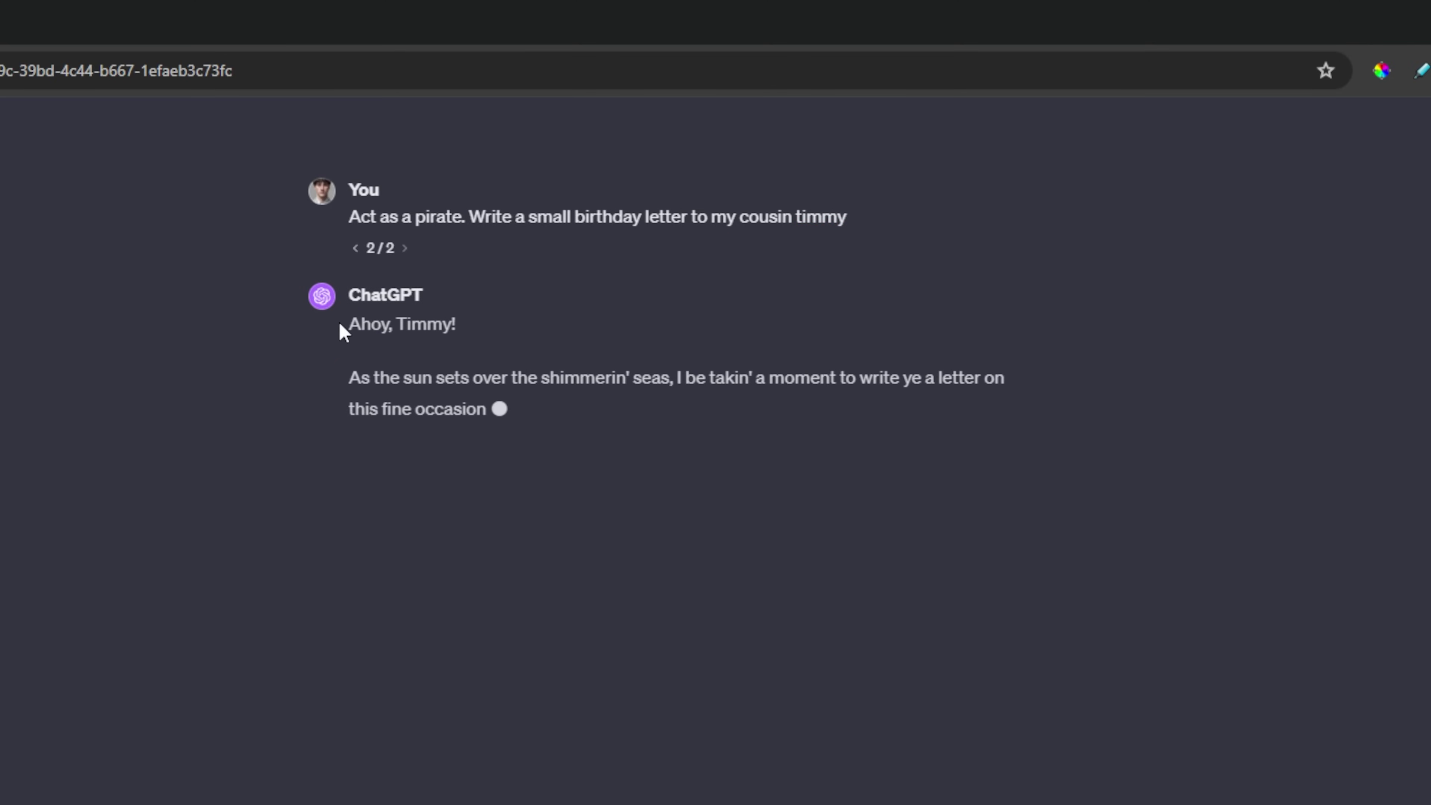
Read the pirate-voiced reply's greeting and opening lines, then start editing the request again.
{"action": "left_click_drag", "start_coordinate": [346, 326], "coordinate": [444, 323]}
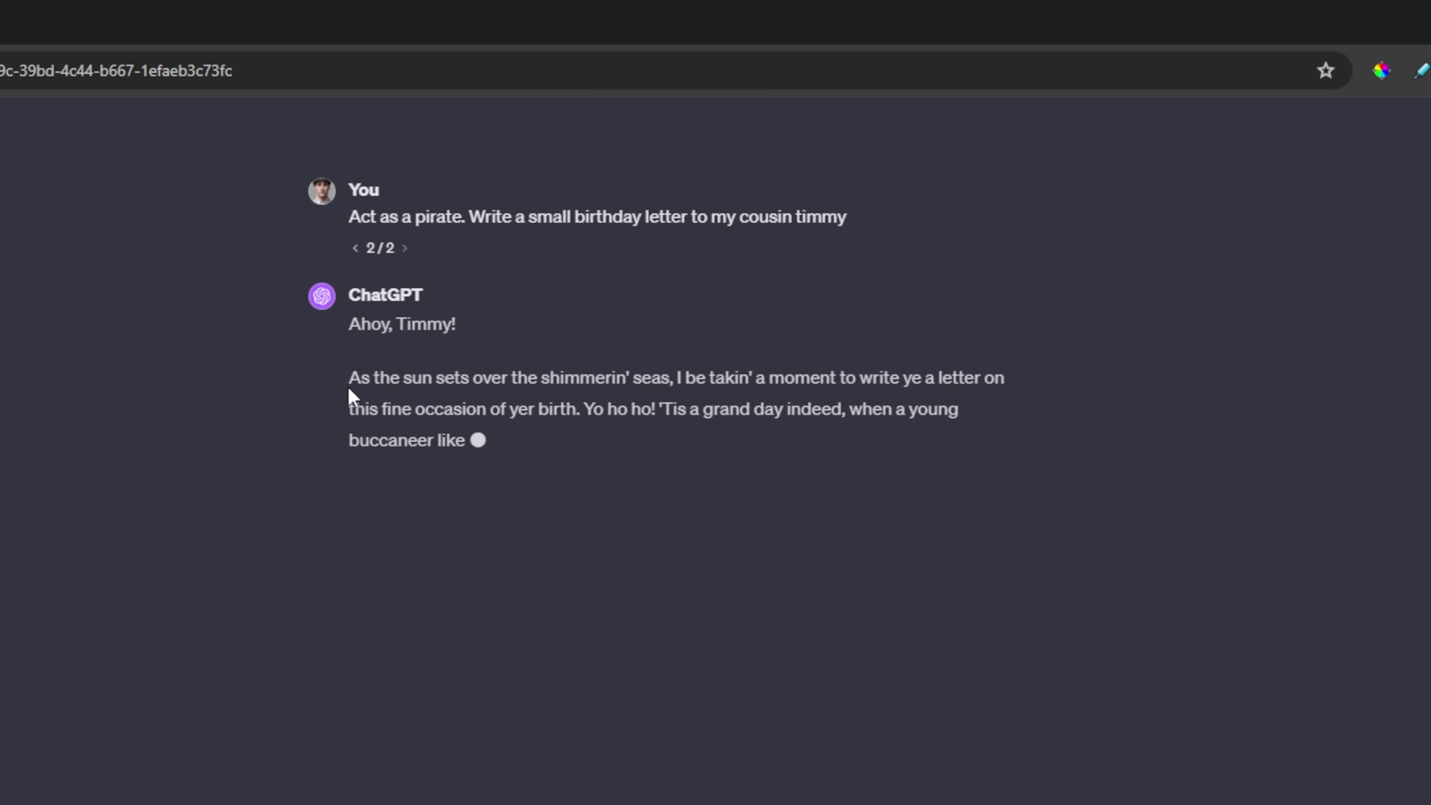
{"action": "left_click_drag", "start_coordinate": [349, 396], "coordinate": [563, 381]}
{"action": "left_click_drag", "start_coordinate": [348, 379], "coordinate": [1000, 383]}
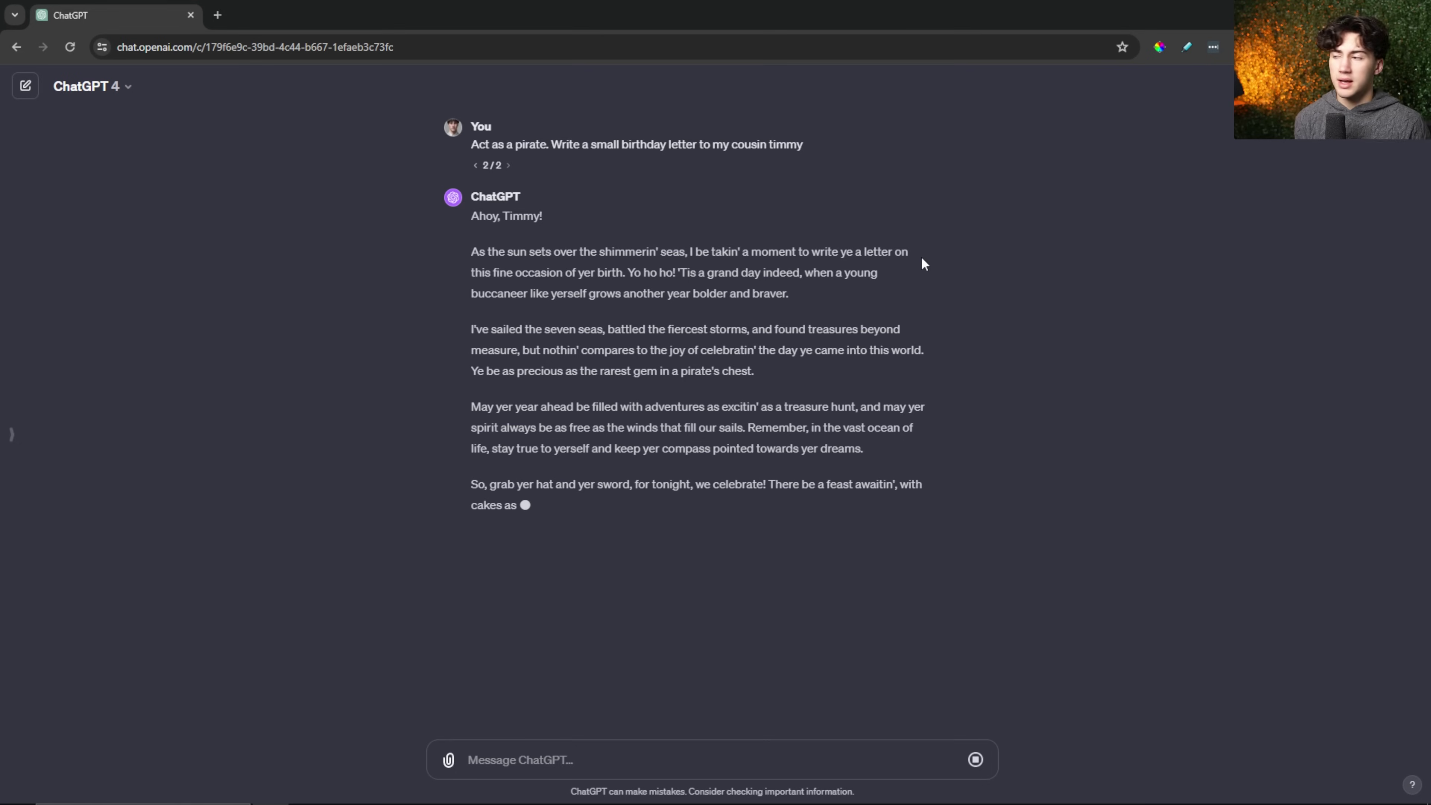
{"action": "left_click", "coordinate": [529, 165]}
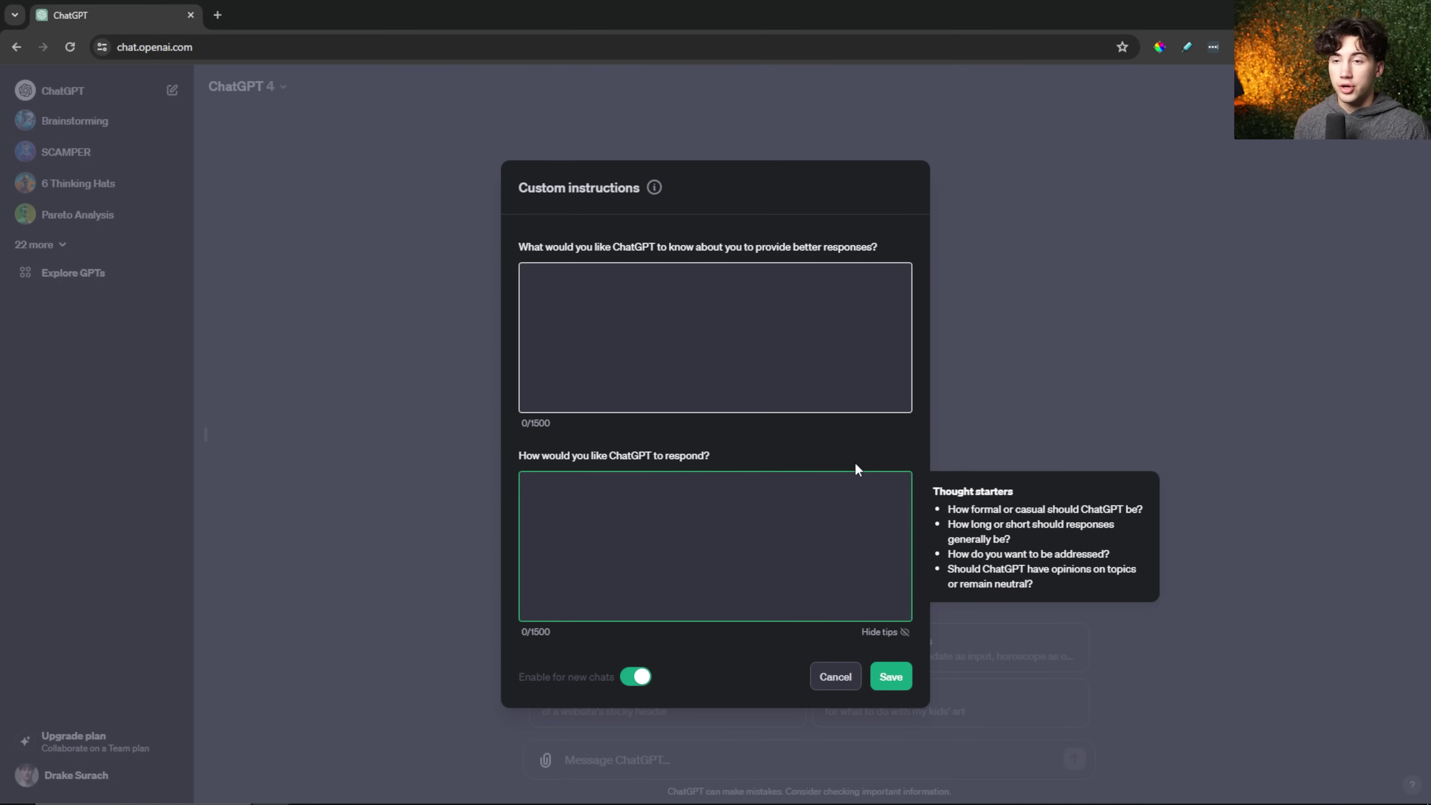
Discard the unsaved custom-instruction changes and reopen Custom instructions from the account menu.
{"action": "left_click", "coordinate": [658, 310]}
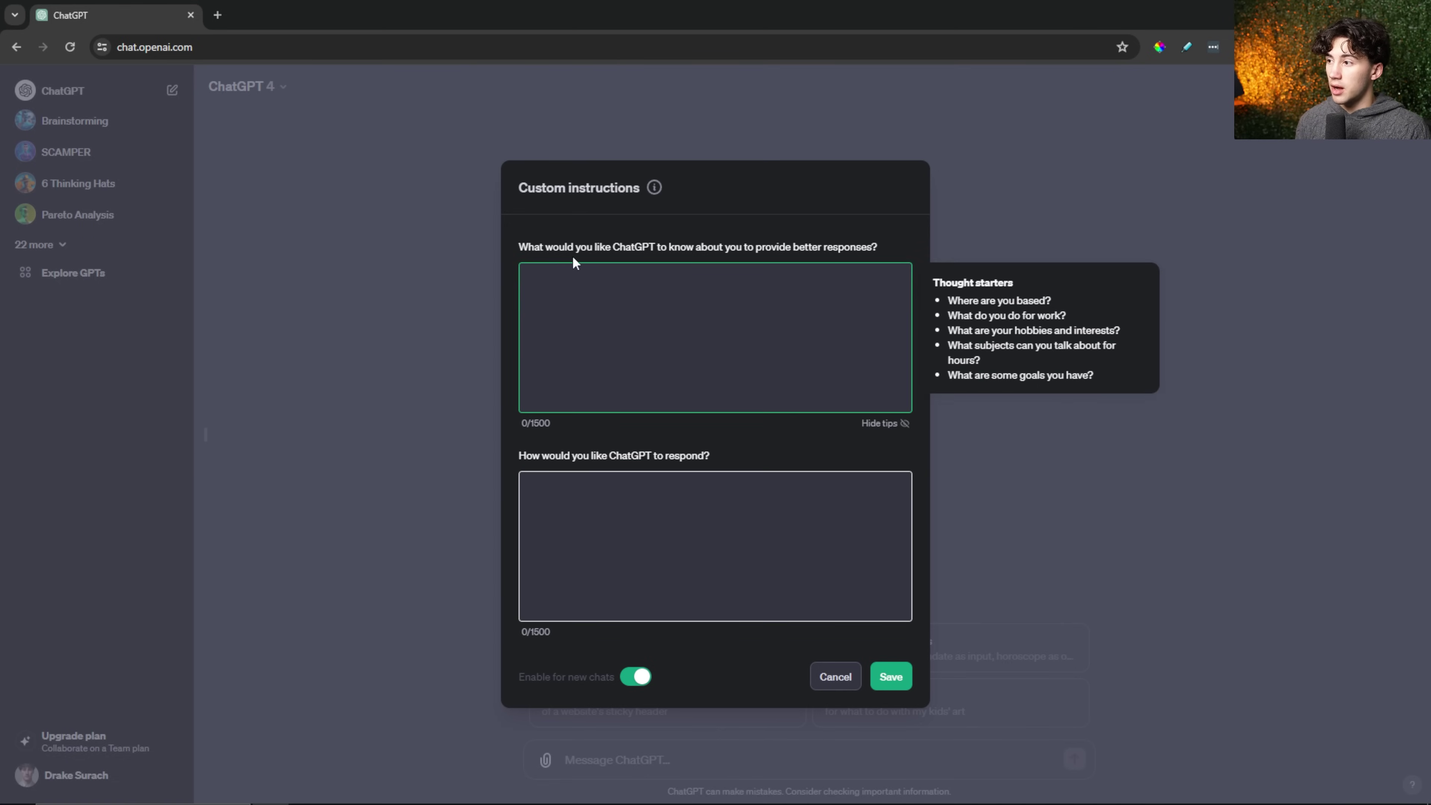
{"action": "left_click", "coordinate": [449, 409]}
{"action": "left_click", "coordinate": [844, 485]}
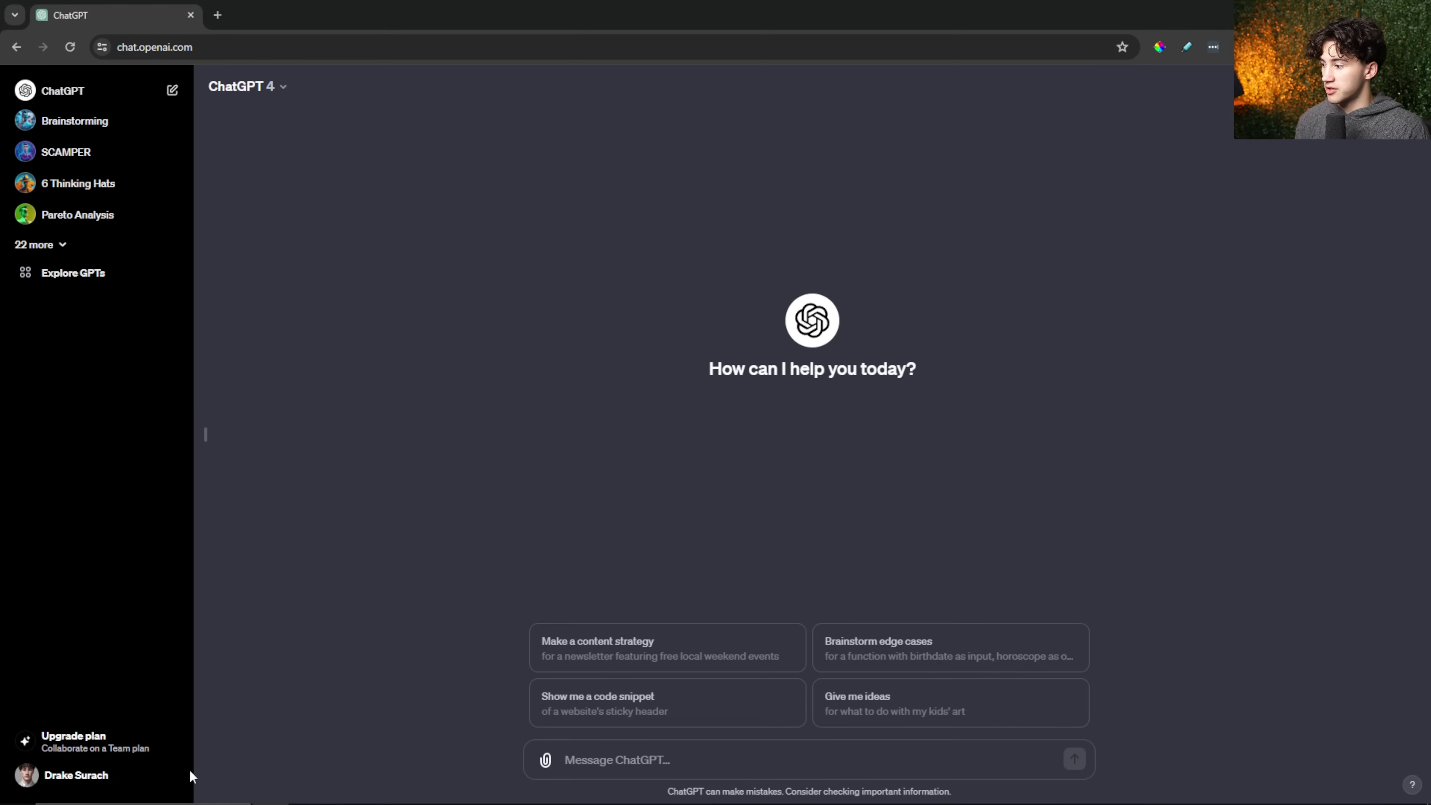
{"action": "left_click", "coordinate": [94, 776]}
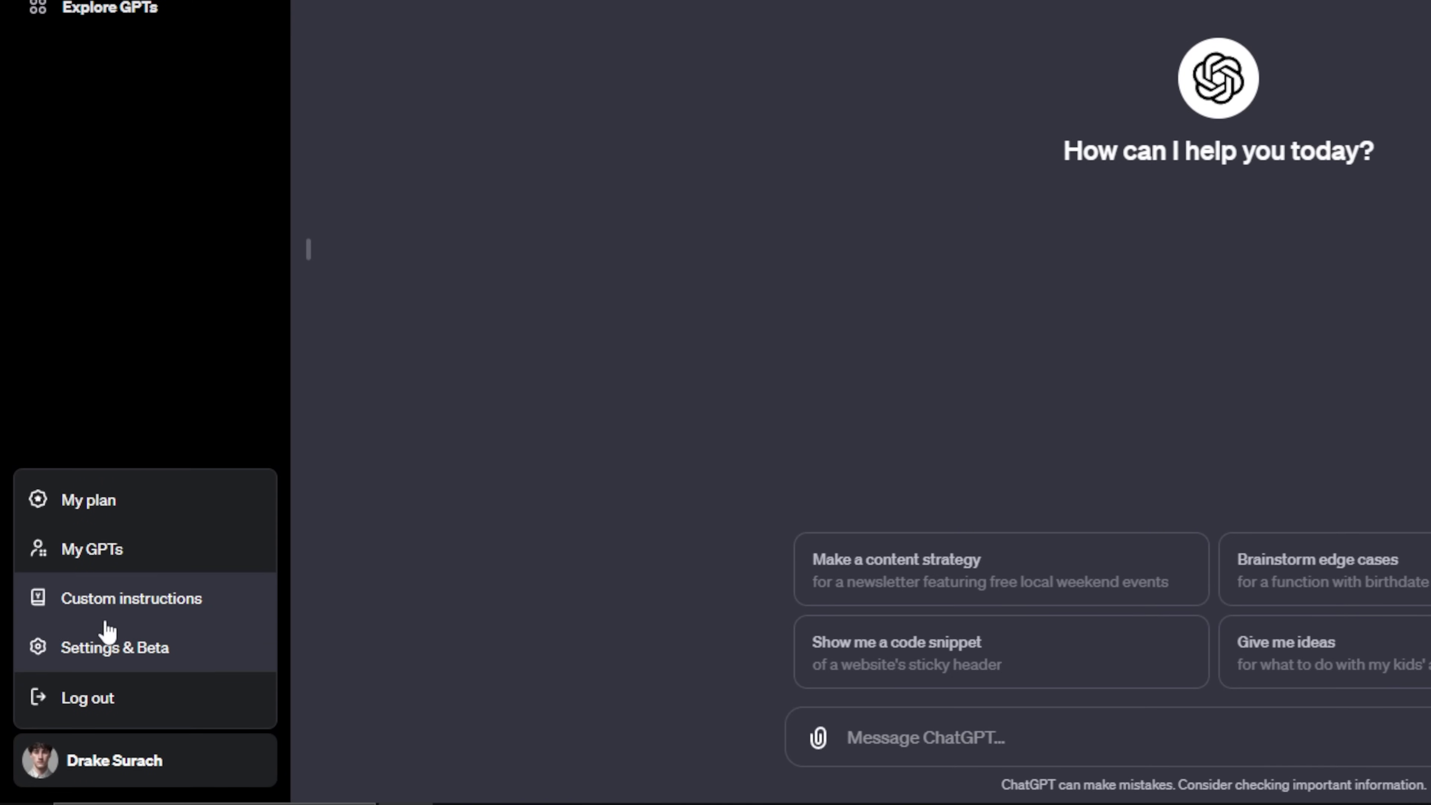
{"action": "left_click", "coordinate": [116, 606]}
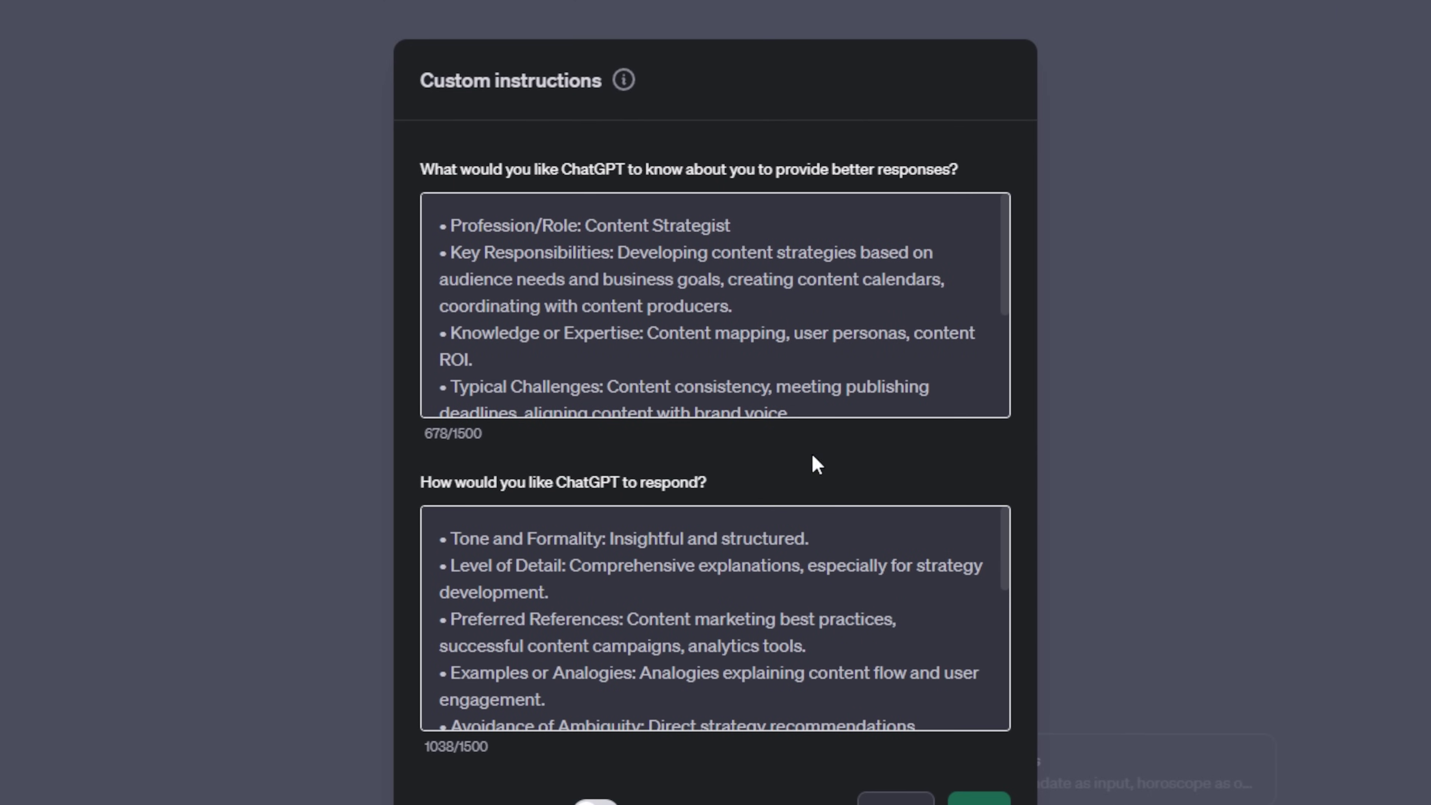
Review the existing Content Strategist persona text, response-style bullets and both field questions.
{"action": "left_click_drag", "start_coordinate": [731, 222], "coordinate": [586, 220]}
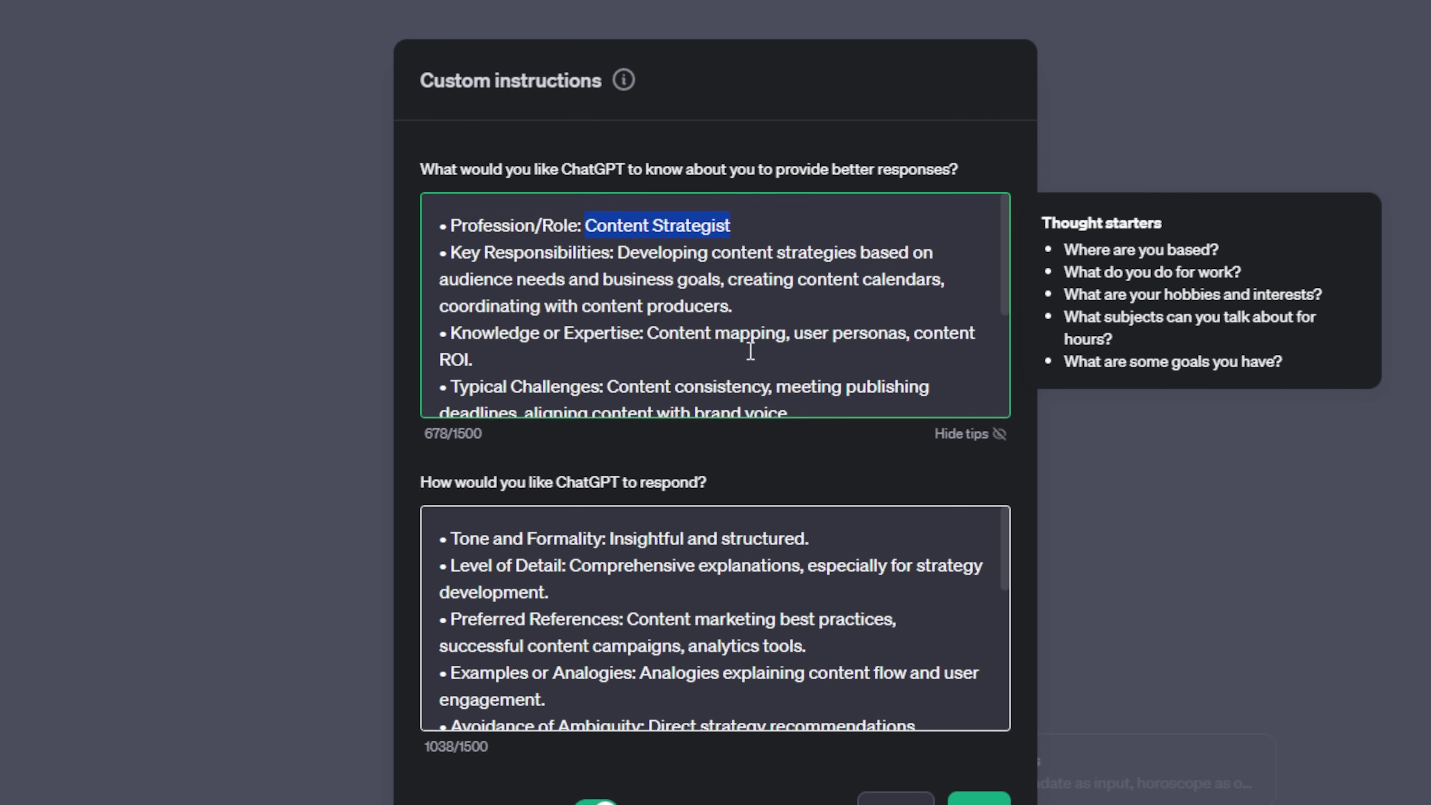
{"action": "scroll", "coordinate": [761, 344], "scroll_direction": "down", "scroll_amount": 2}
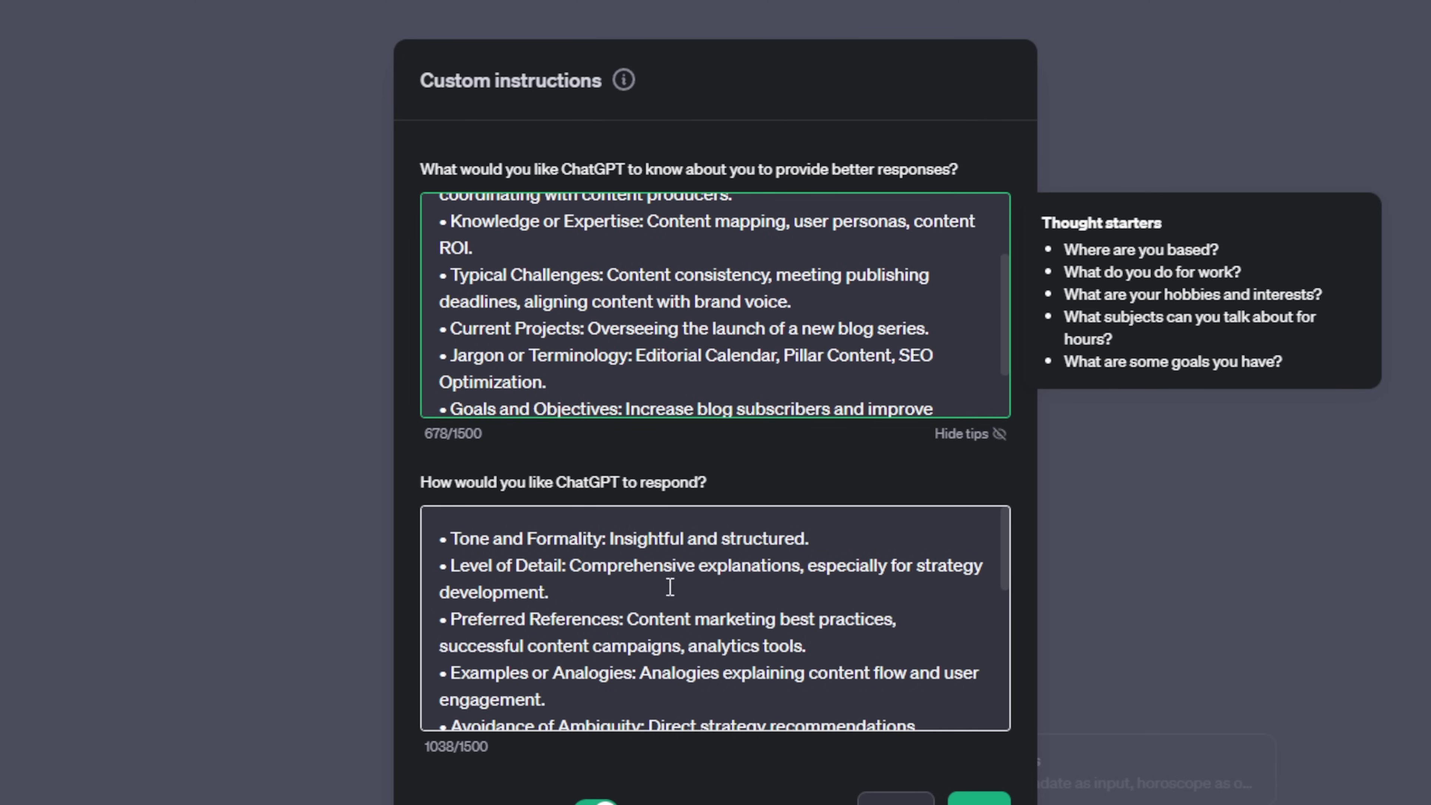
{"action": "left_click_drag", "start_coordinate": [454, 543], "coordinate": [707, 695]}
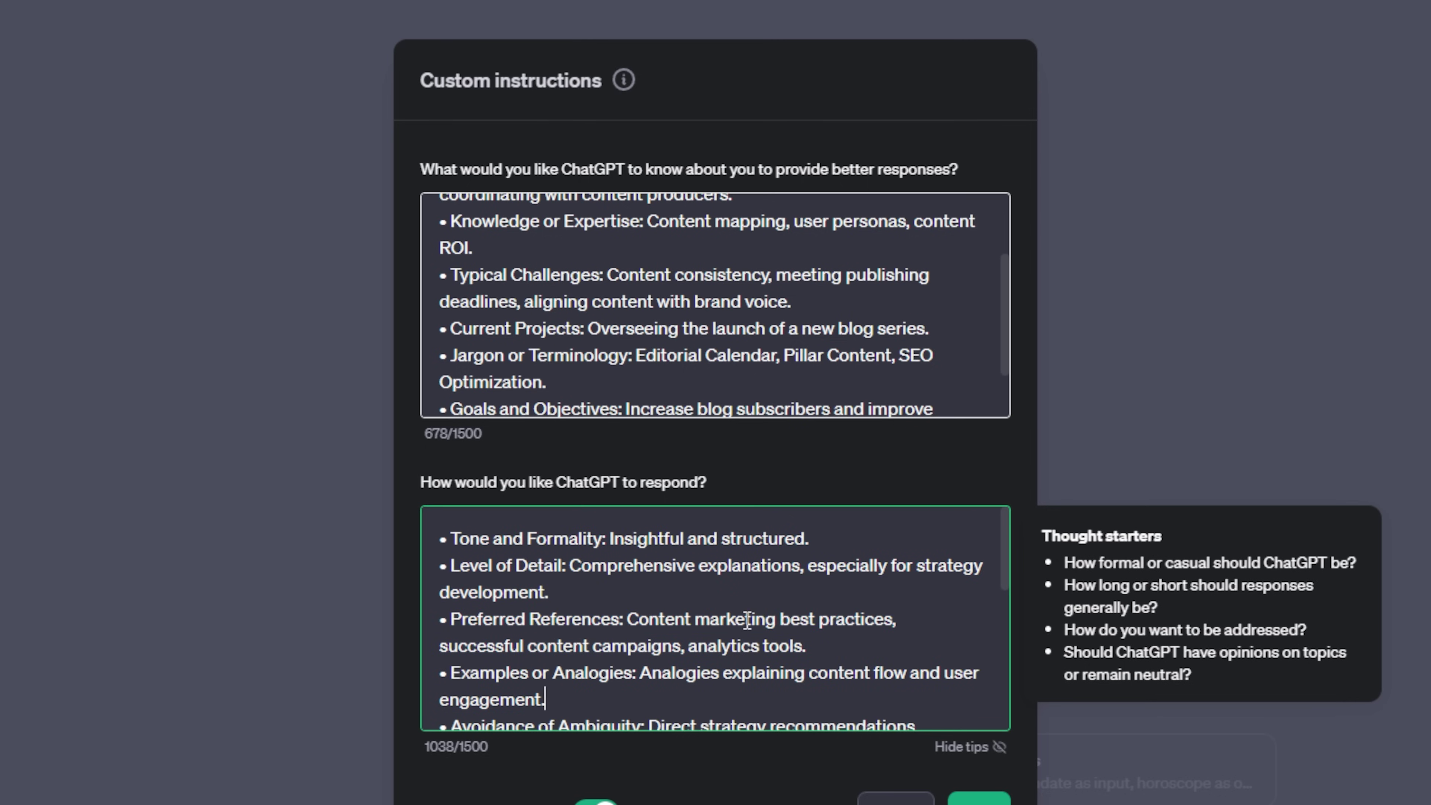
{"action": "scroll", "coordinate": [689, 310], "scroll_direction": "up", "scroll_amount": 2}
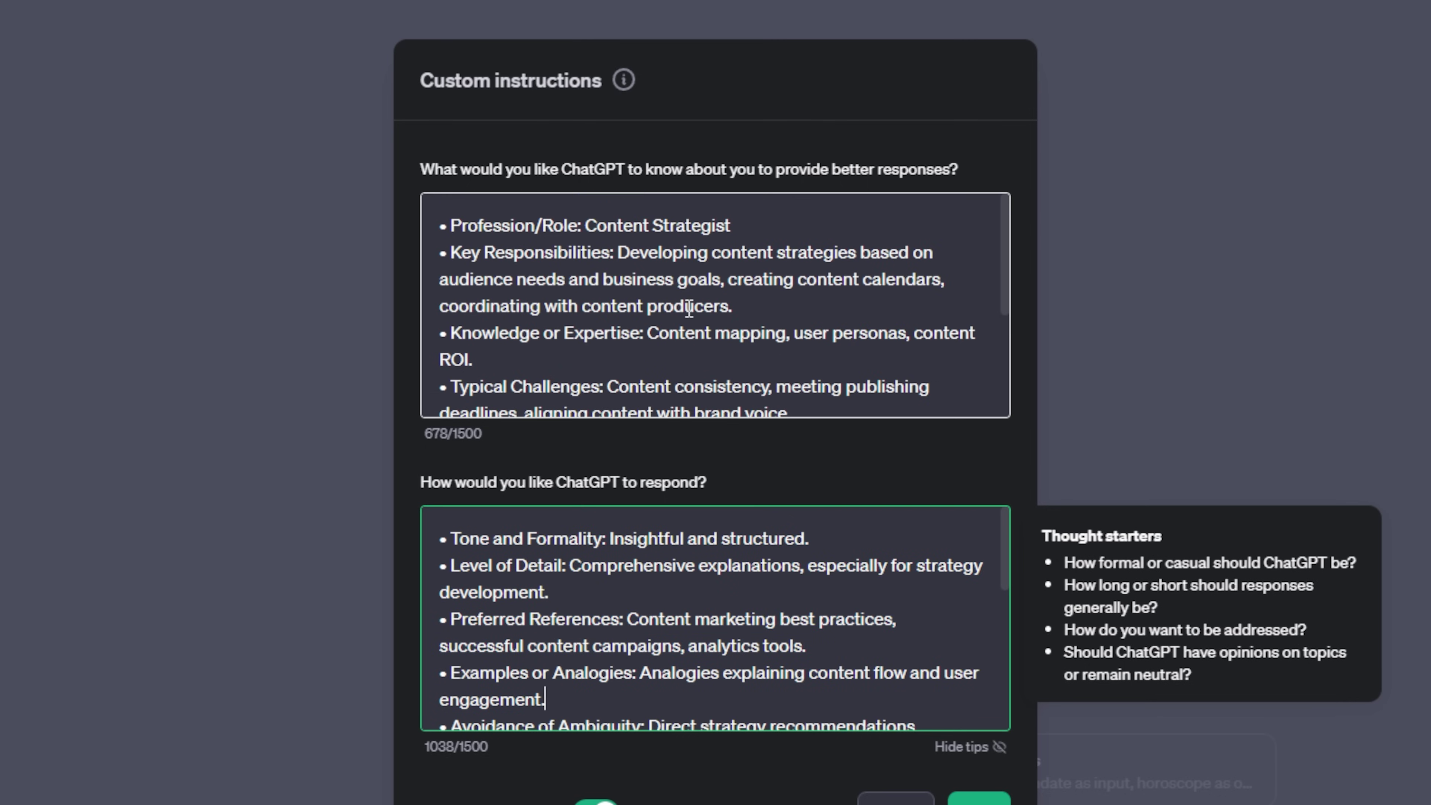
{"action": "left_click_drag", "start_coordinate": [422, 168], "coordinate": [949, 170]}
{"action": "left_click_drag", "start_coordinate": [422, 483], "coordinate": [659, 487]}
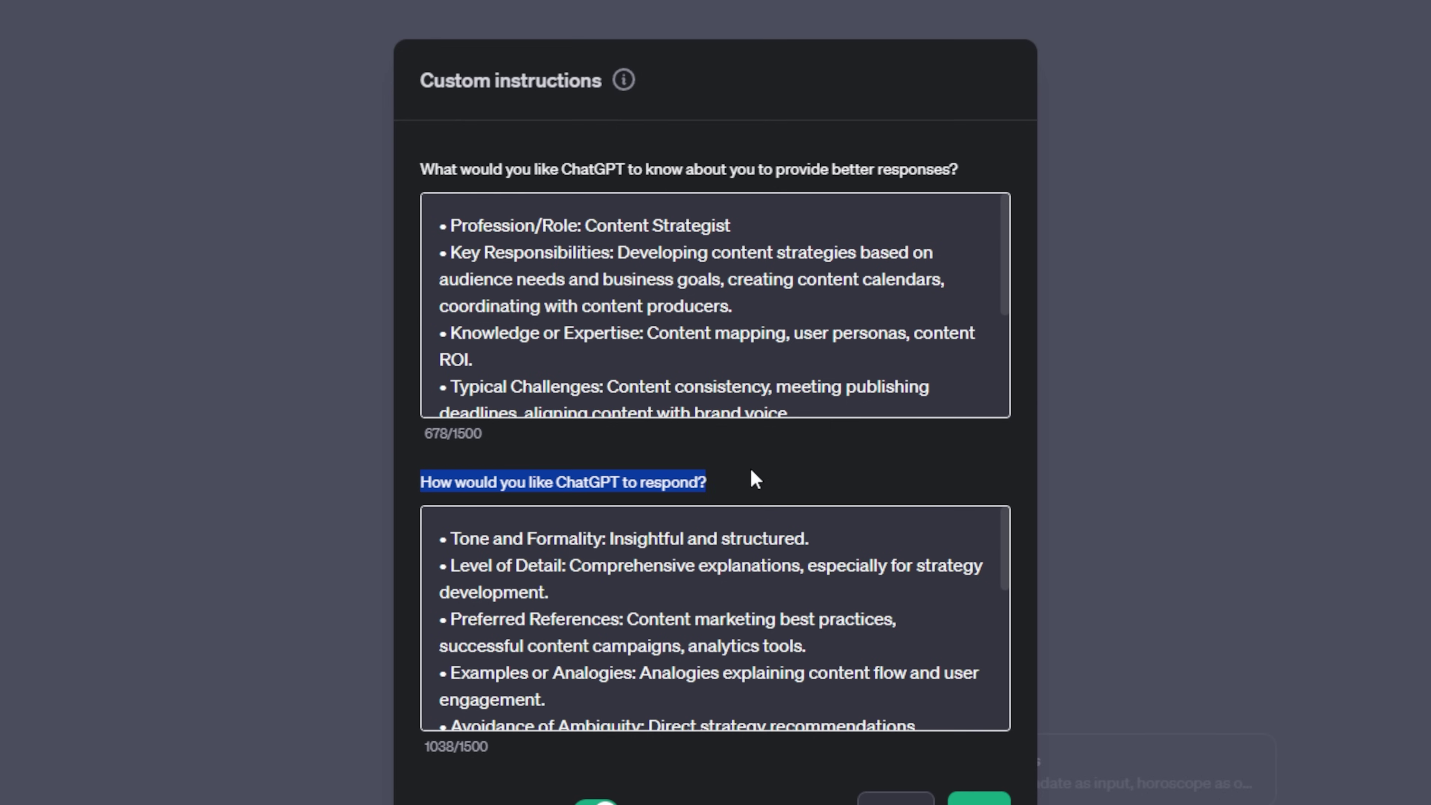
{"action": "left_click", "coordinate": [755, 478]}
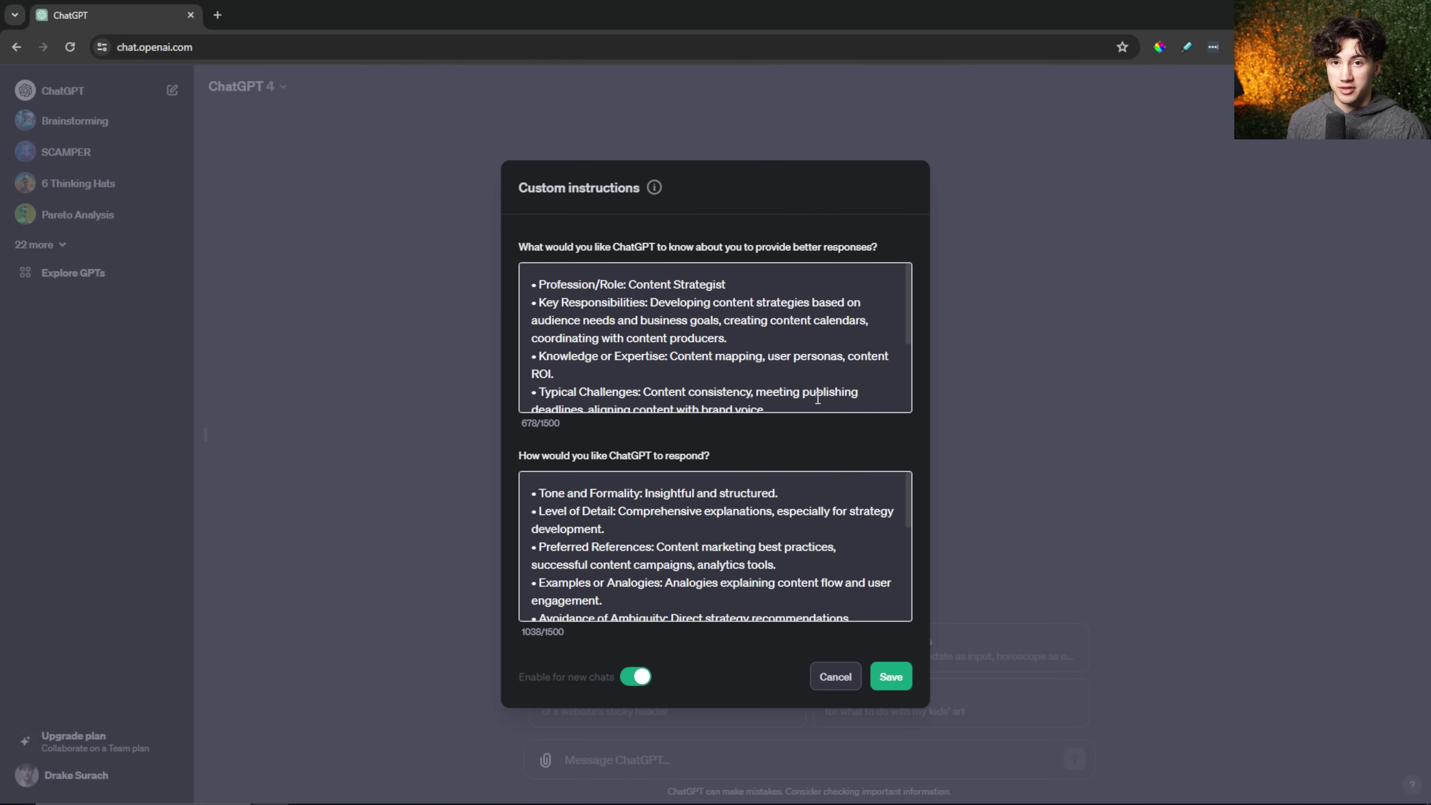
Delete all text from the personal-details and response-style boxes.
{"action": "left_click", "coordinate": [615, 374]}
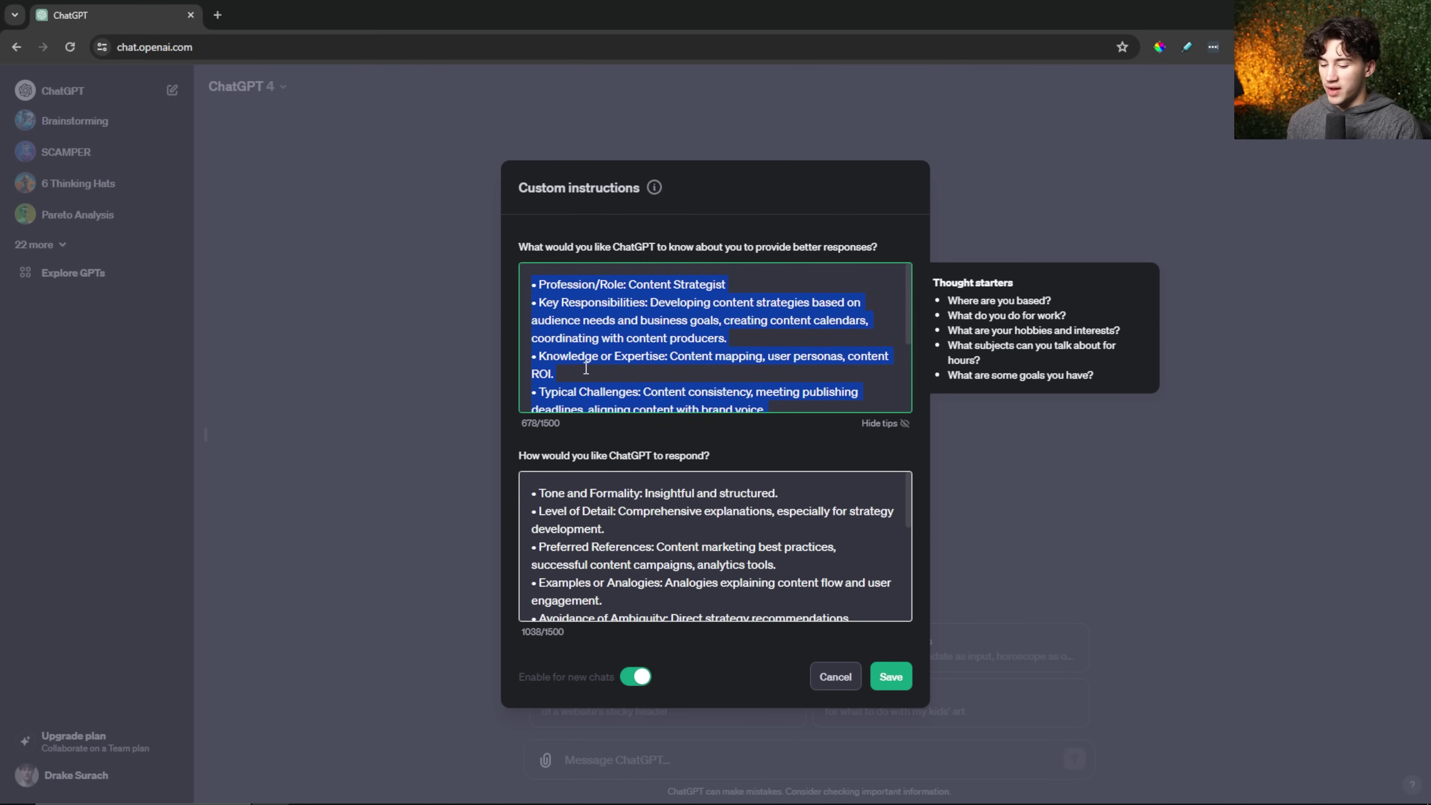
{"action": "key", "text": "BackSpace"}
{"action": "left_click", "coordinate": [659, 519]}
{"action": "key", "text": "ctrl+a"}
{"action": "key", "text": "BackSpace"}
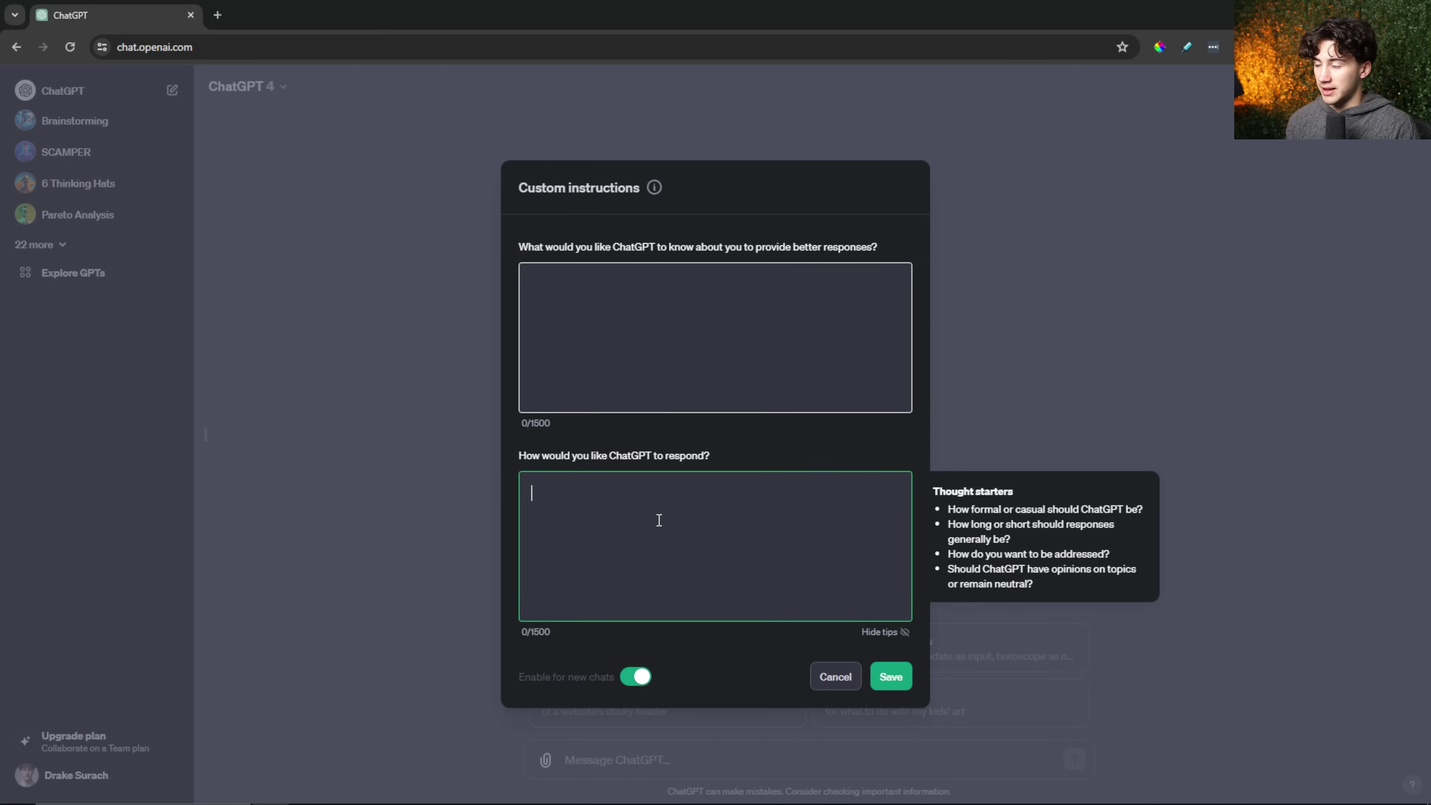
{"action": "left_click", "coordinate": [619, 310]}
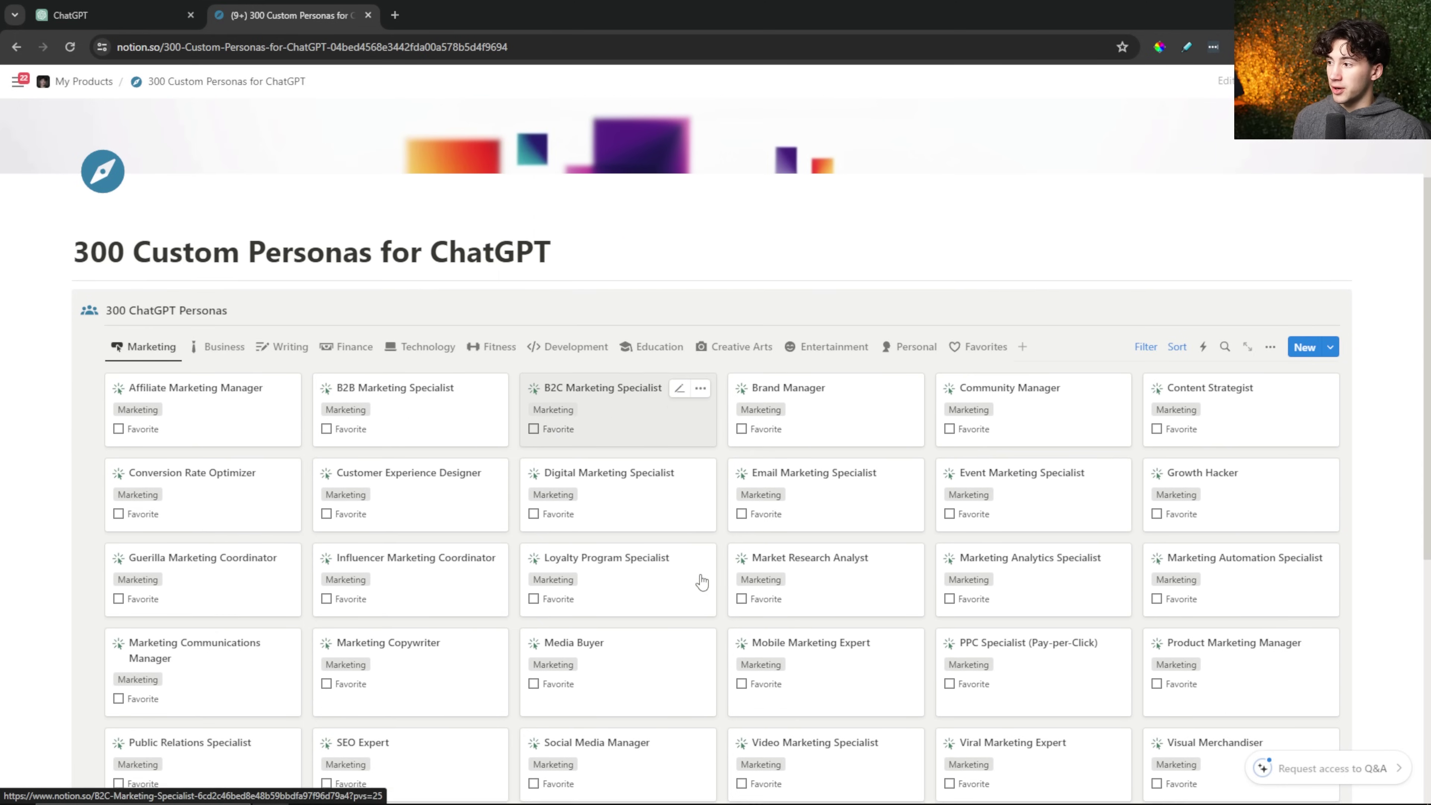
Copy the Growth Hacker persona's profile from Notion into ChatGPT's personal-details box.
{"action": "scroll", "coordinate": [701, 582], "scroll_direction": "down", "scroll_amount": 3}
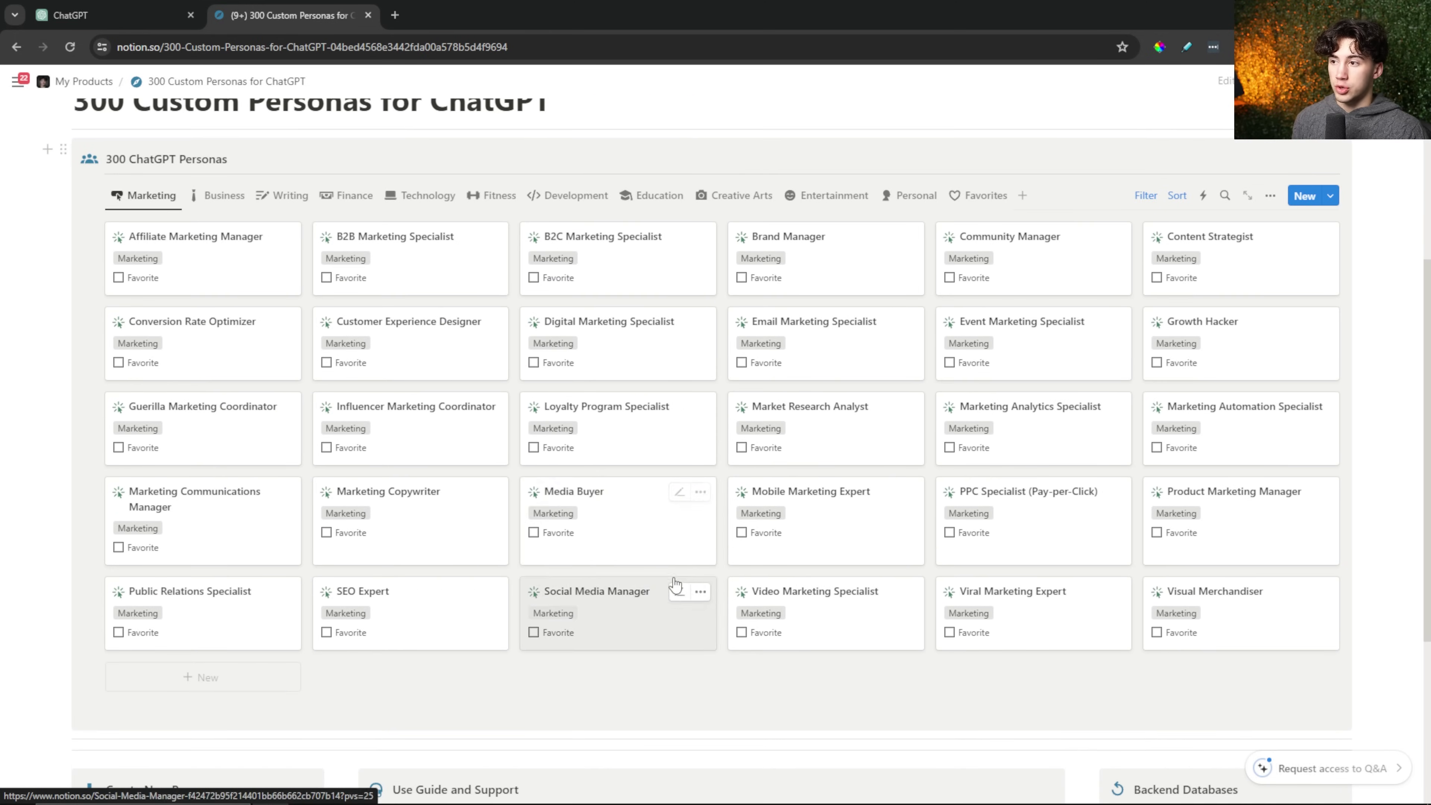
{"action": "scroll", "coordinate": [673, 578], "scroll_direction": "up", "scroll_amount": 3}
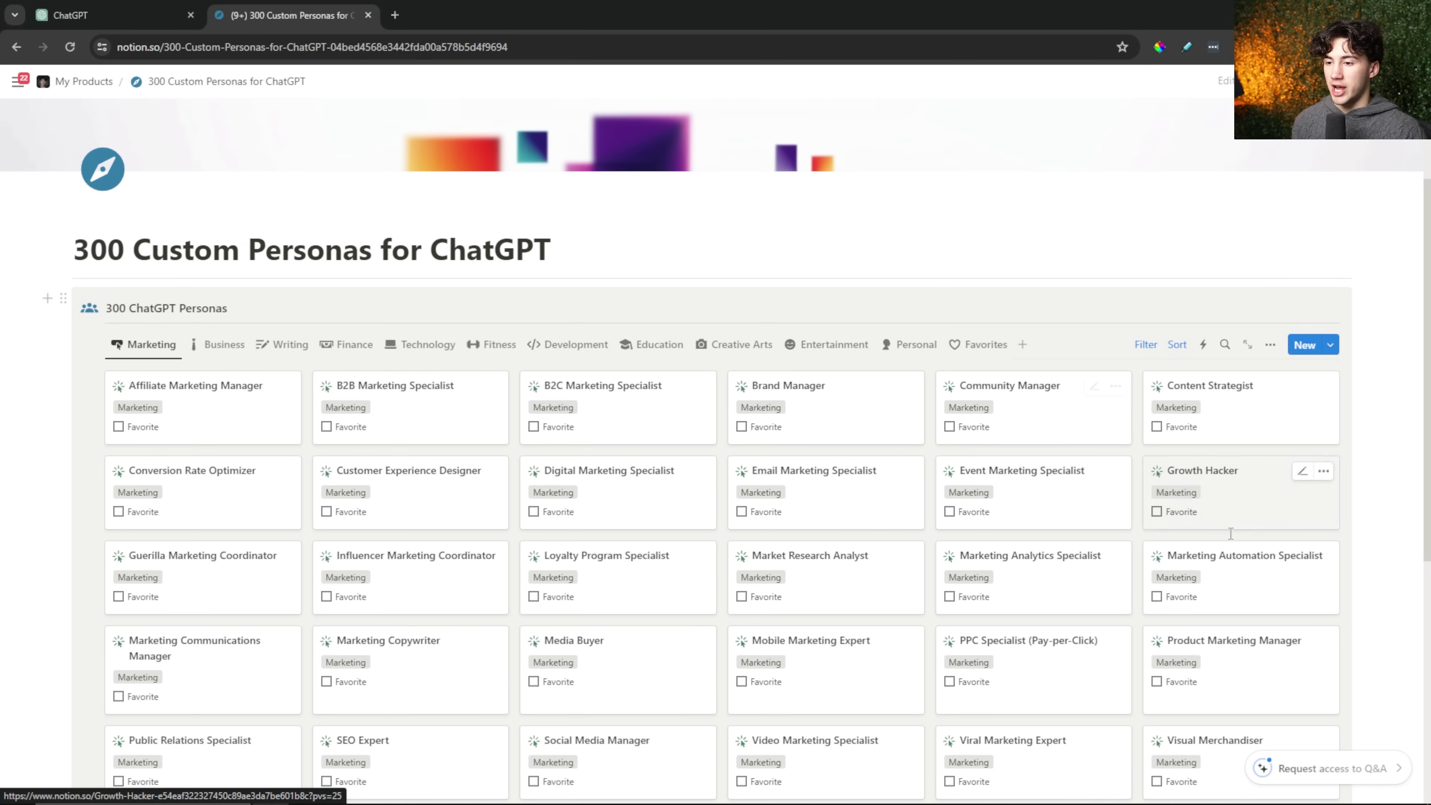
{"action": "left_click", "coordinate": [1262, 514]}
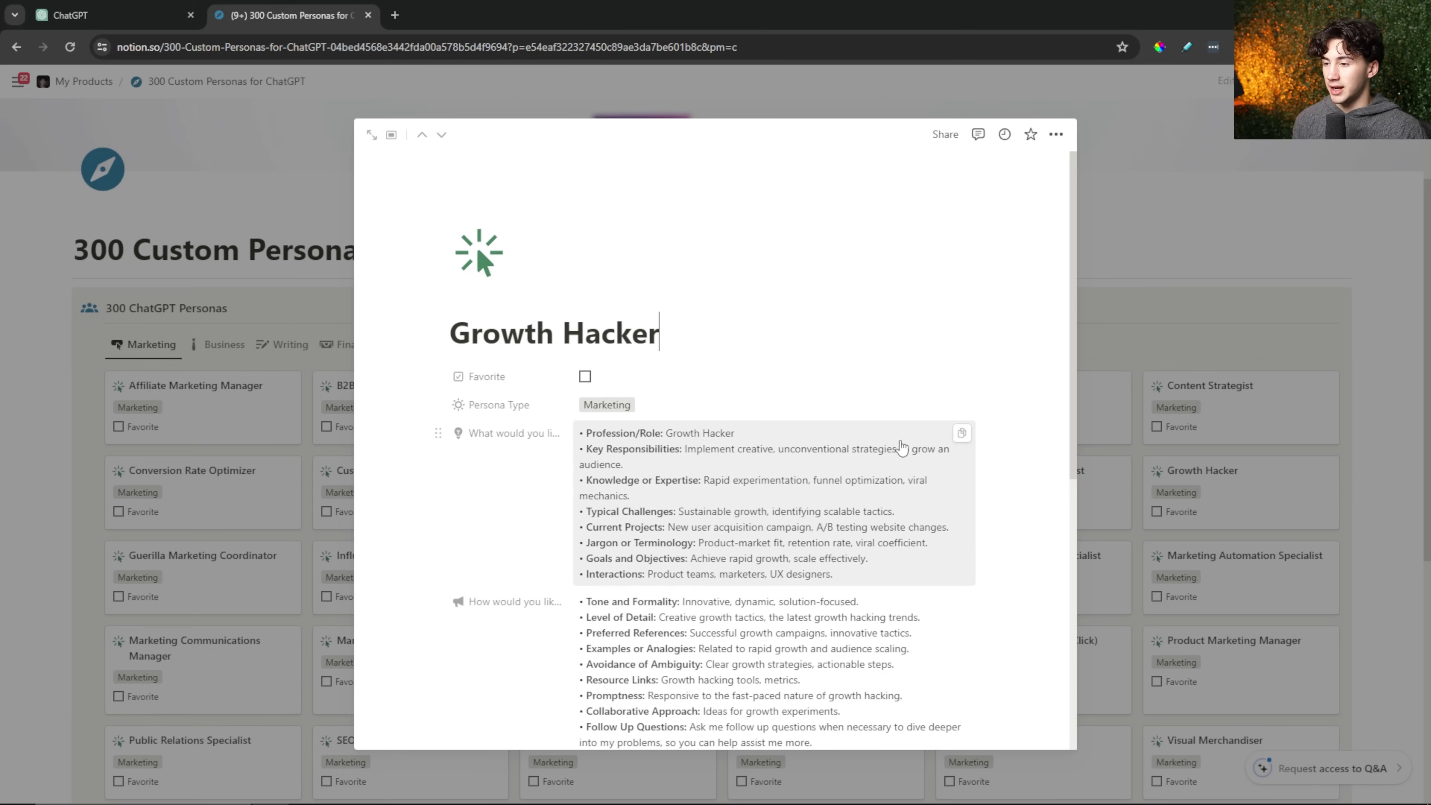
{"action": "left_click", "coordinate": [962, 433]}
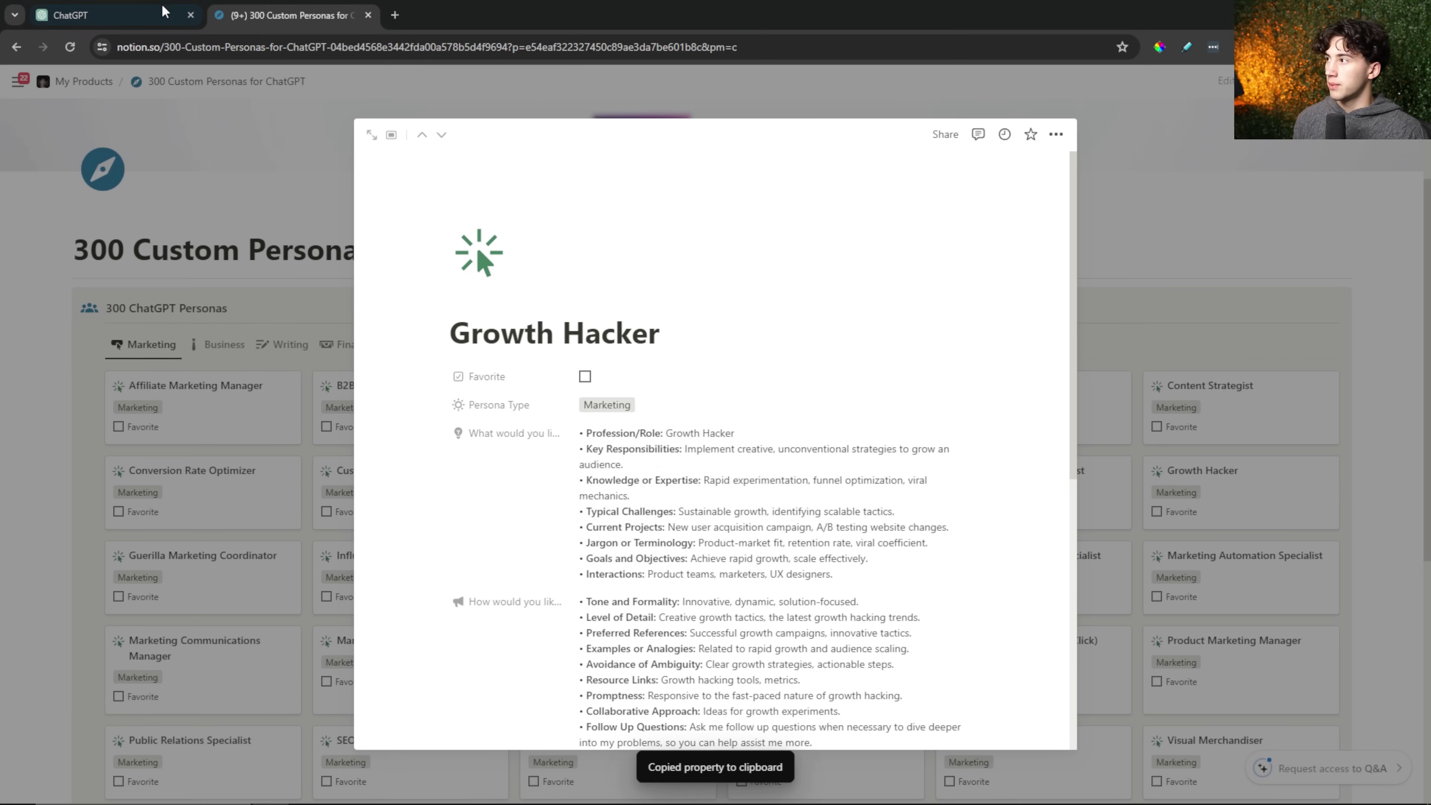
{"action": "left_click", "coordinate": [145, 12]}
{"action": "left_click", "coordinate": [678, 297]}
{"action": "key", "text": "ctrl+v"}
Check the pasted 'Profession/Role: Growth Hacker' line against the Notion persona page.
{"action": "scroll", "coordinate": [734, 347], "scroll_direction": "up", "scroll_amount": 3}
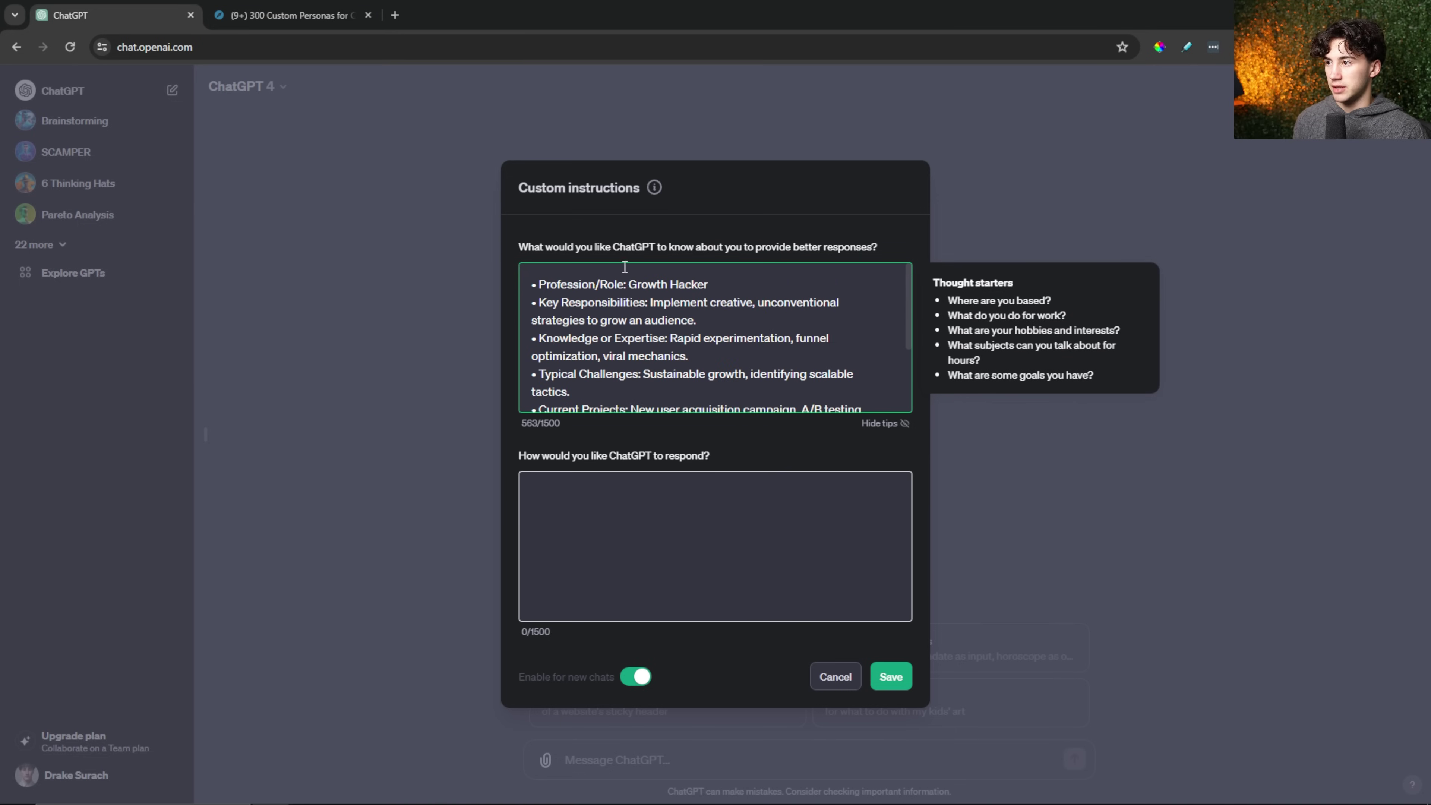
{"action": "left_click", "coordinate": [288, 15]}
{"action": "left_click_drag", "start_coordinate": [659, 333], "coordinate": [451, 333]}
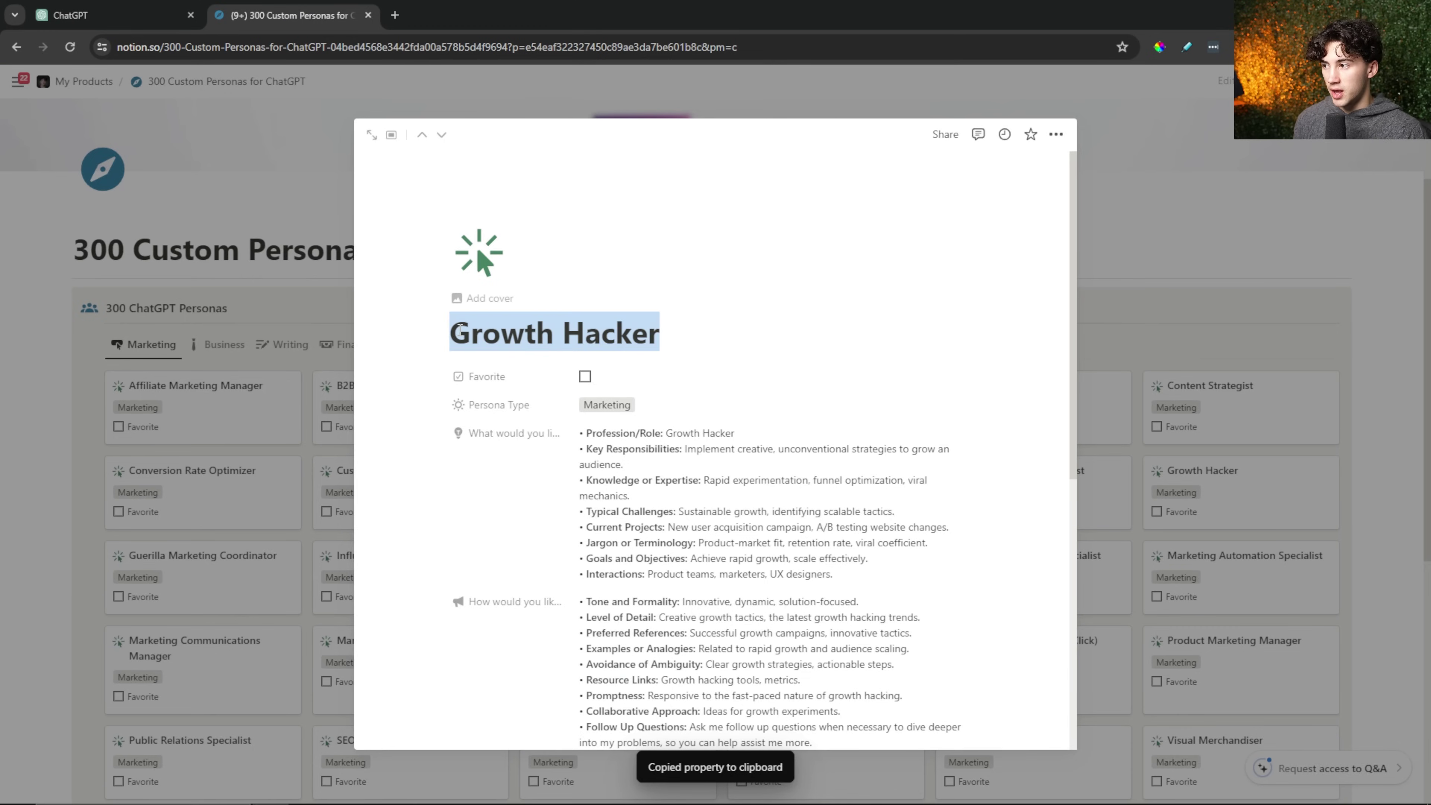
{"action": "left_click", "coordinate": [136, 15]}
{"action": "key", "text": "ctrl+Tab"}
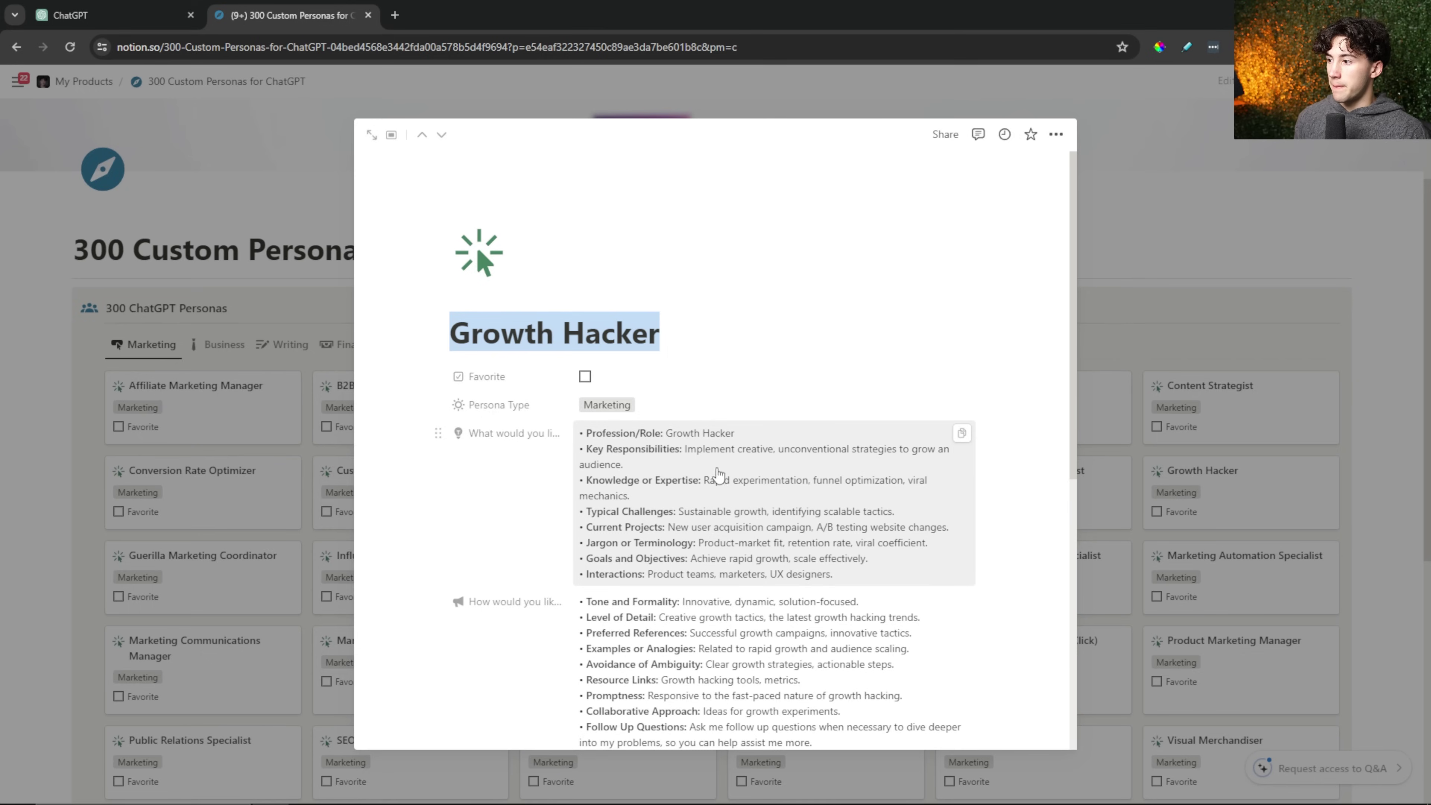
{"action": "key", "text": "ctrl+Tab"}
{"action": "left_click_drag", "start_coordinate": [539, 284], "coordinate": [722, 283]}
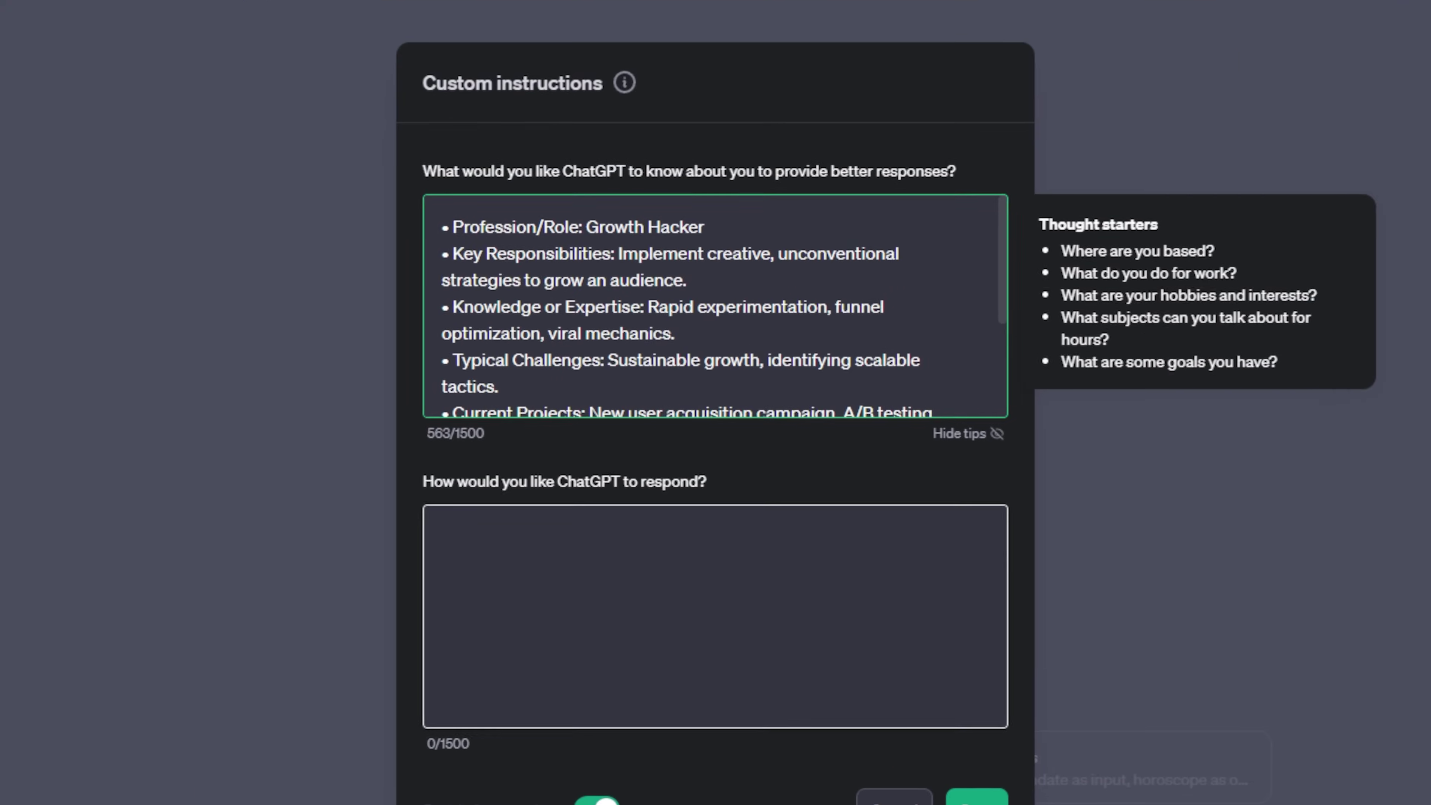
{"action": "key", "text": "ctrl+Tab"}
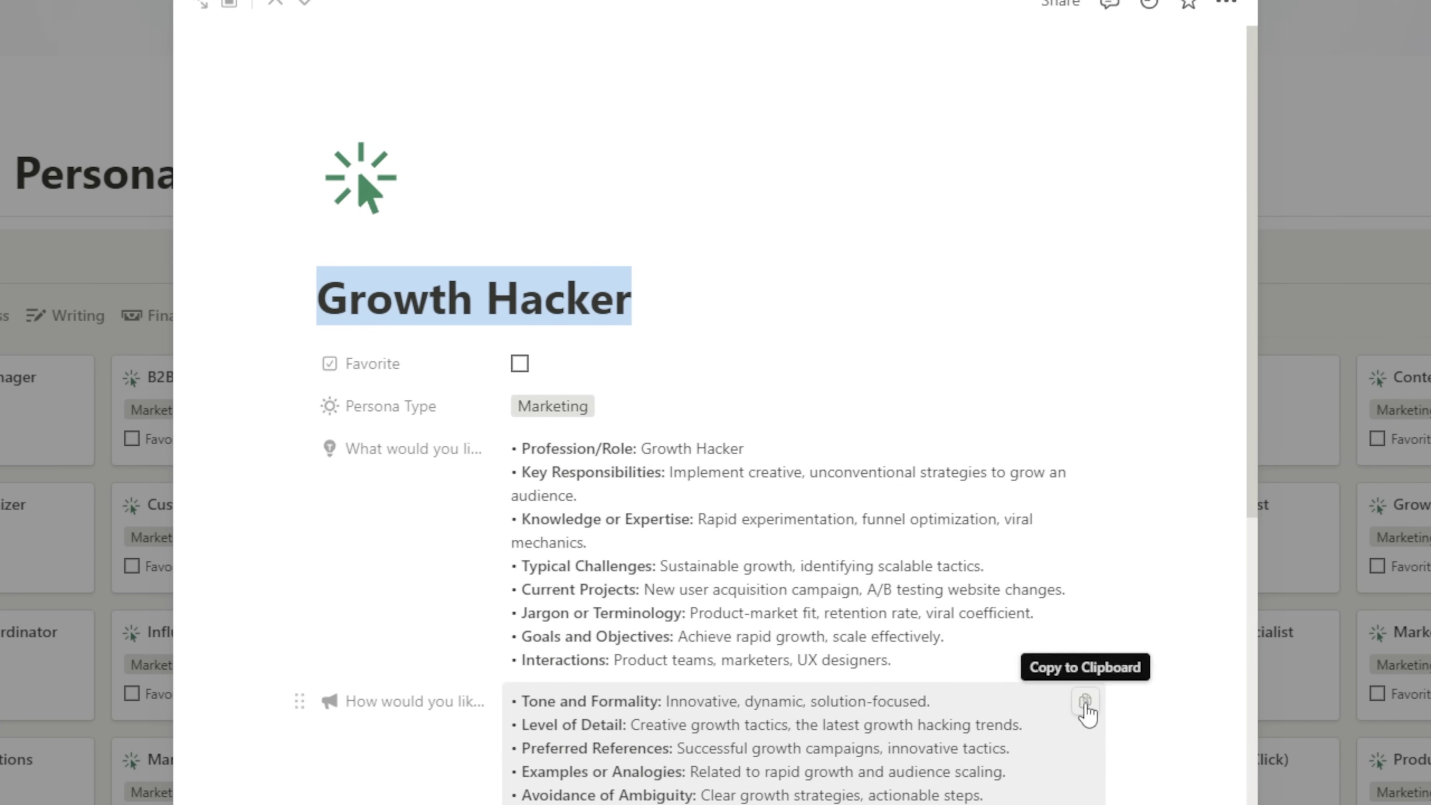
Paste the Growth Hacker response preferences into the response-style box, save, and collapse the sidebar.
{"action": "left_click", "coordinate": [1083, 700]}
{"action": "scroll", "coordinate": [386, 600], "scroll_direction": "down", "scroll_amount": 4}
{"action": "scroll", "coordinate": [386, 601], "scroll_direction": "up", "scroll_amount": 4}
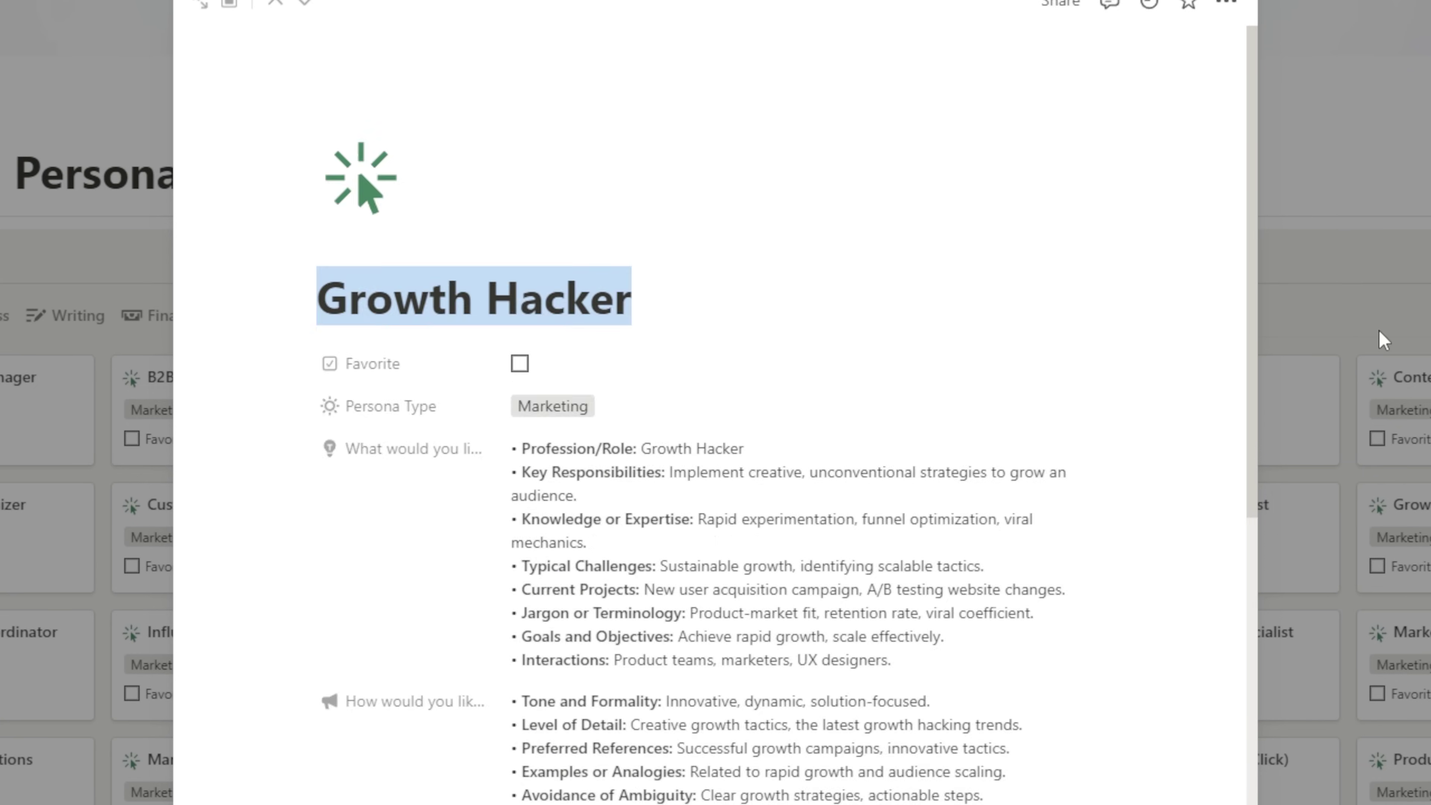
{"action": "left_click", "coordinate": [1380, 336]}
{"action": "key", "text": "ctrl+Tab"}
{"action": "left_click", "coordinate": [575, 533]}
{"action": "key", "text": "ctrl+v"}
{"action": "scroll", "coordinate": [725, 649], "scroll_direction": "up", "scroll_amount": 5}
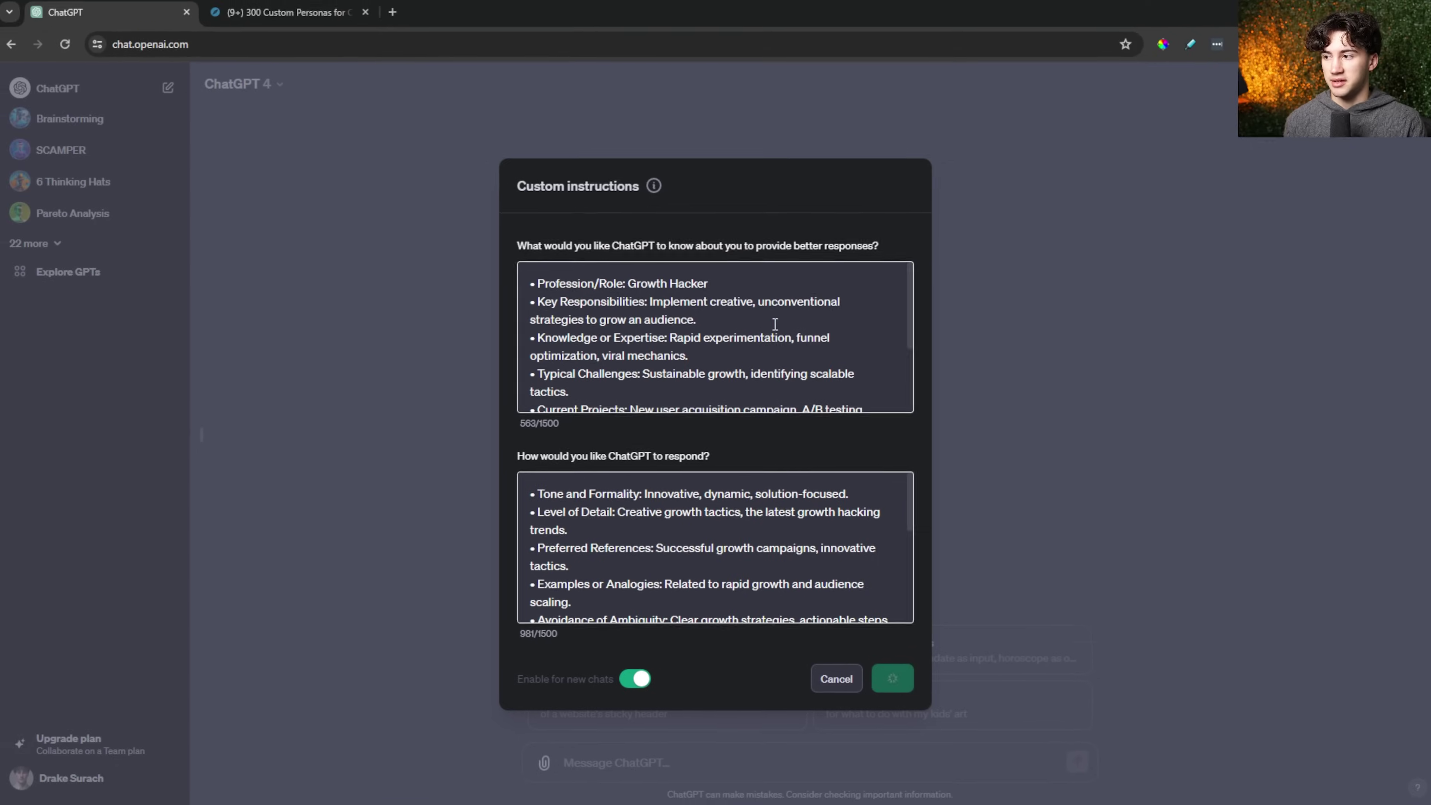
{"action": "left_click", "coordinate": [485, 211]}
{"action": "left_click", "coordinate": [205, 434]}
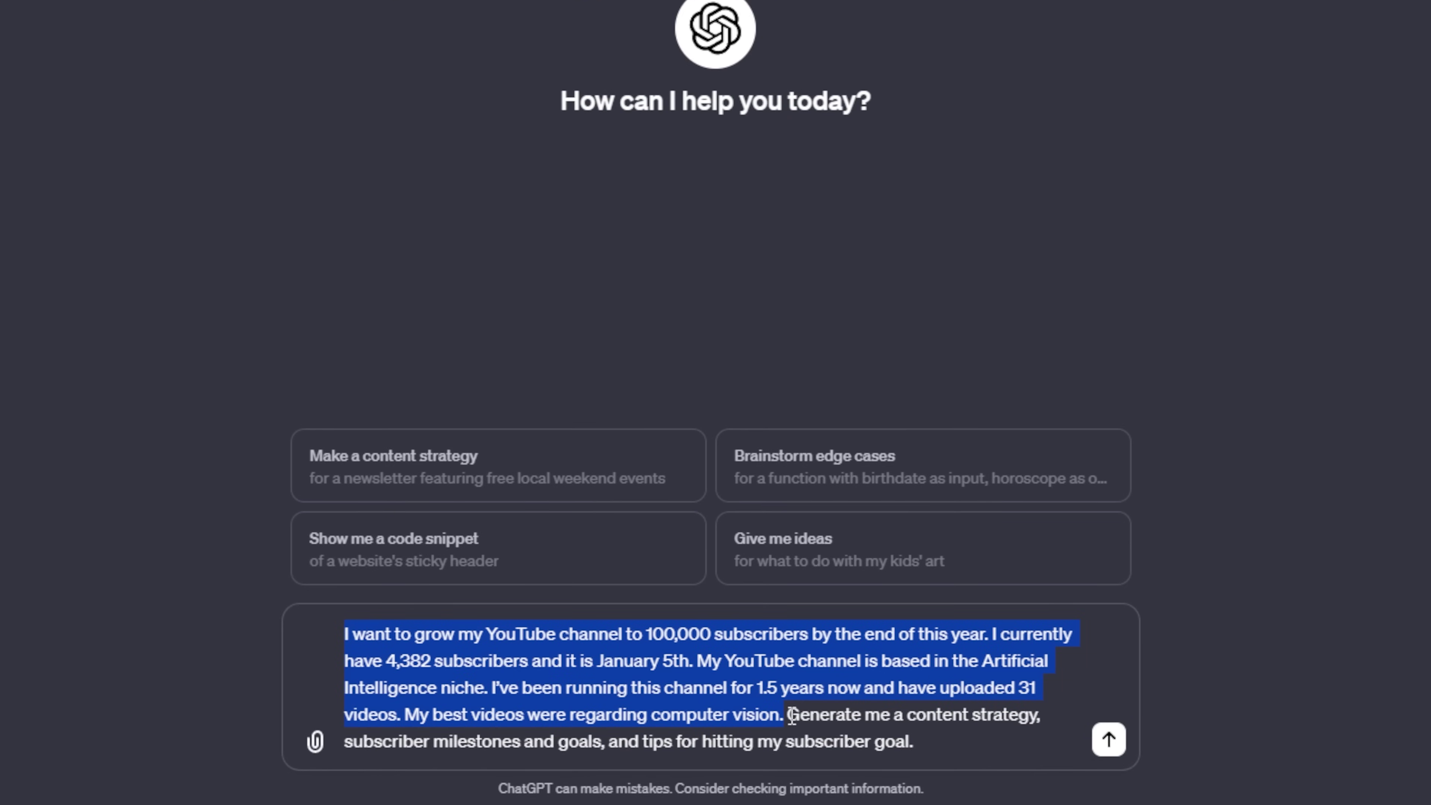
Review the request, goals, milestones and tips parts of the YouTube growth prompt, then send it.
{"action": "left_click_drag", "start_coordinate": [789, 714], "coordinate": [834, 733]}
{"action": "left_click_drag", "start_coordinate": [482, 753], "coordinate": [742, 745]}
{"action": "left_click_drag", "start_coordinate": [345, 741], "coordinate": [507, 747]}
{"action": "double_click", "coordinate": [659, 743]}
{"action": "left_click_drag", "start_coordinate": [958, 742], "coordinate": [784, 752]}
{"action": "left_click", "coordinate": [983, 752]}
{"action": "left_click", "coordinate": [1107, 740]}
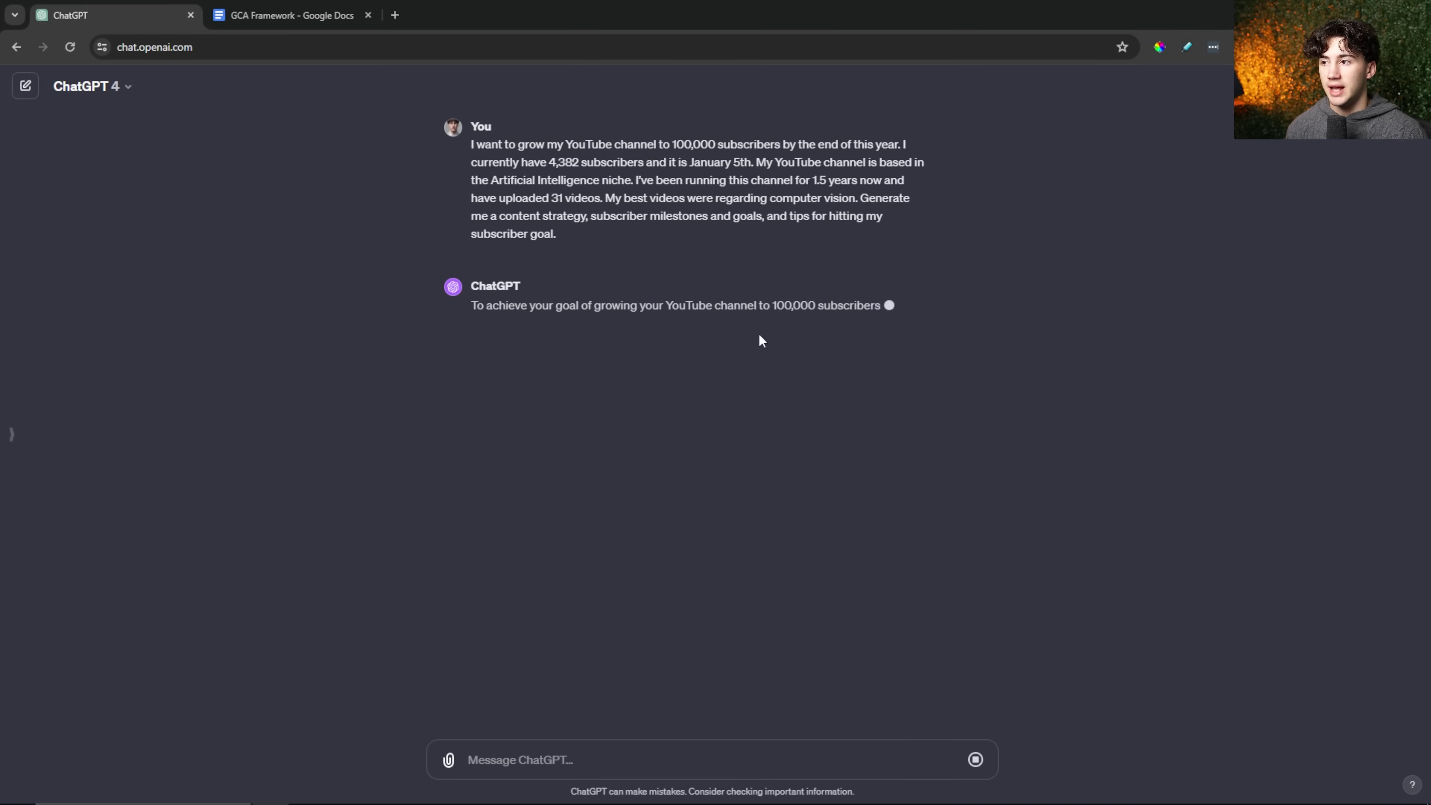
Read the reply's Content Strategy and Subscriber Milestones & Goals sections.
{"action": "left_click_drag", "start_coordinate": [862, 199], "coordinate": [494, 246]}
{"action": "left_click", "coordinate": [520, 237]}
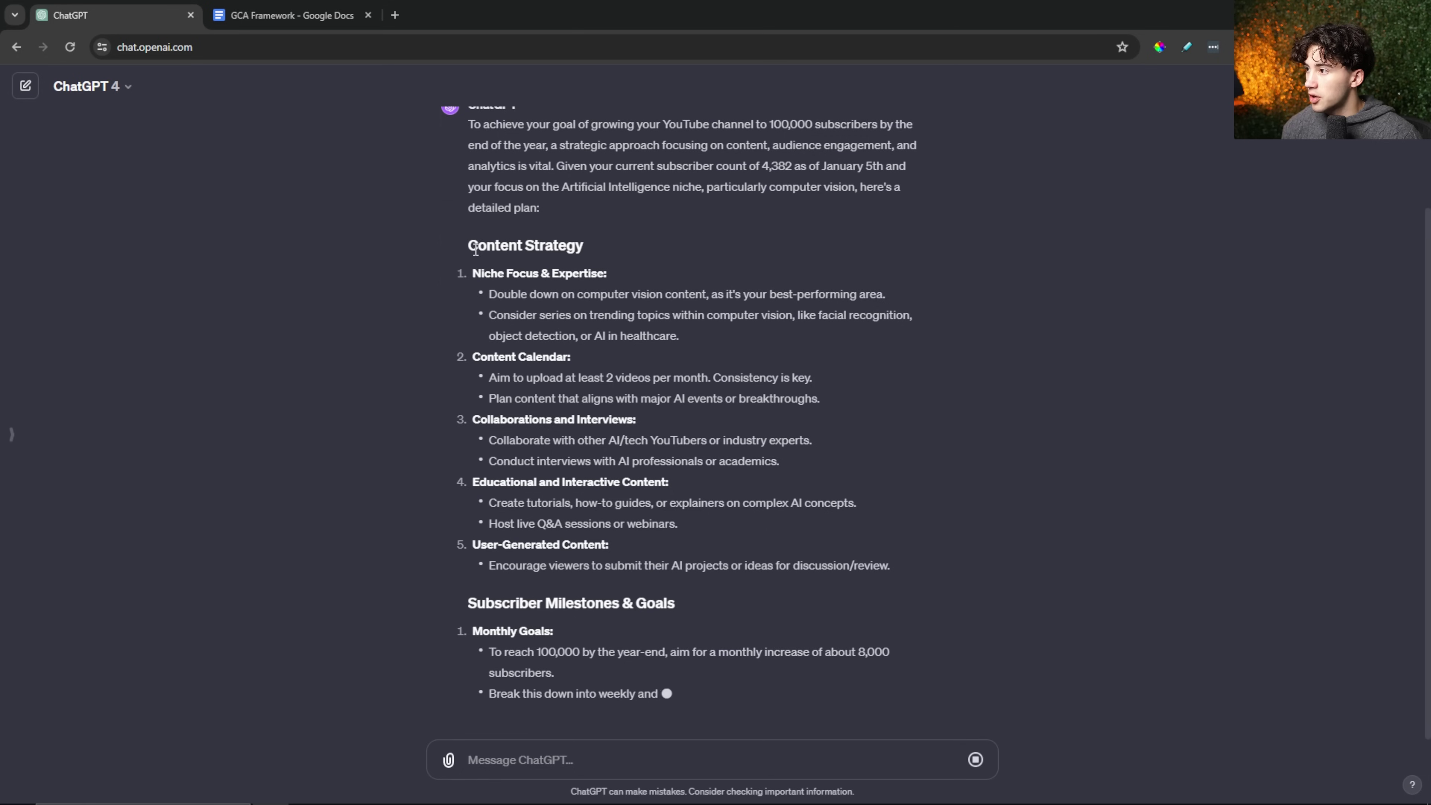
{"action": "left_click_drag", "start_coordinate": [476, 250], "coordinate": [584, 247]}
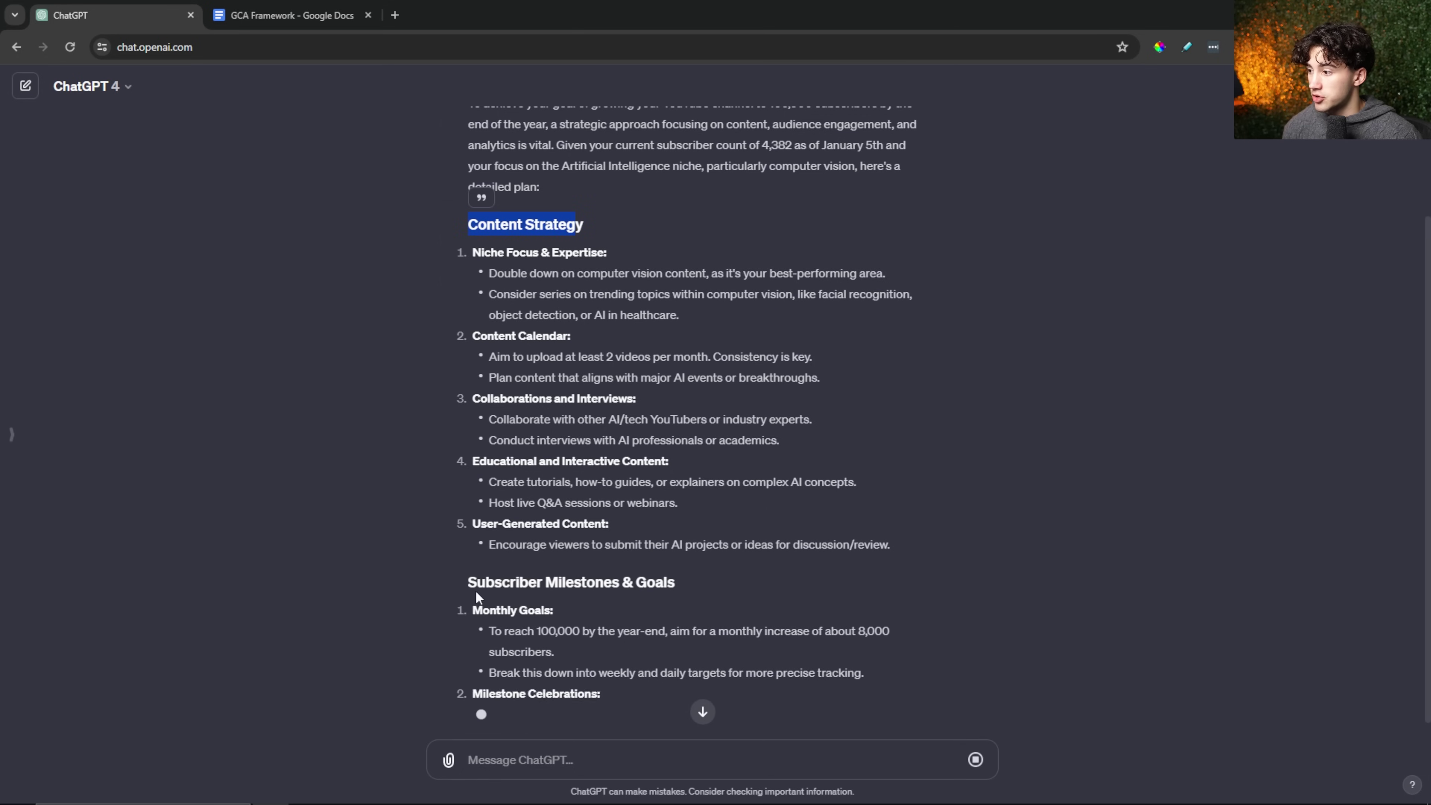
{"action": "left_click_drag", "start_coordinate": [468, 583], "coordinate": [595, 588]}
{"action": "scroll", "coordinate": [664, 582], "scroll_direction": "up", "scroll_amount": 3}
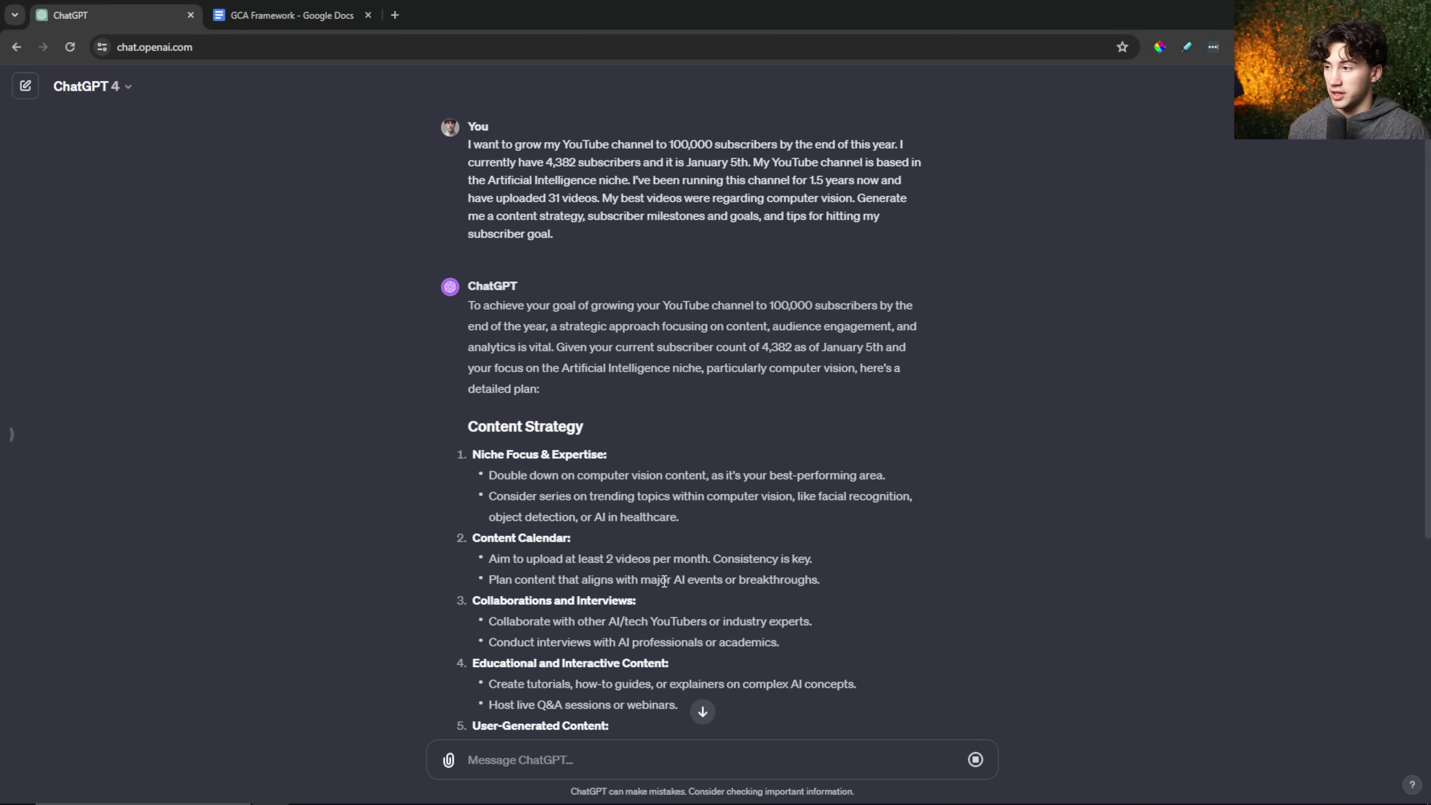
Duplicate the ChatGPT tab and paste the YouTube growth prompt into the new empty chat.
{"action": "right_click", "coordinate": [164, 20]}
{"action": "left_click", "coordinate": [210, 151]}
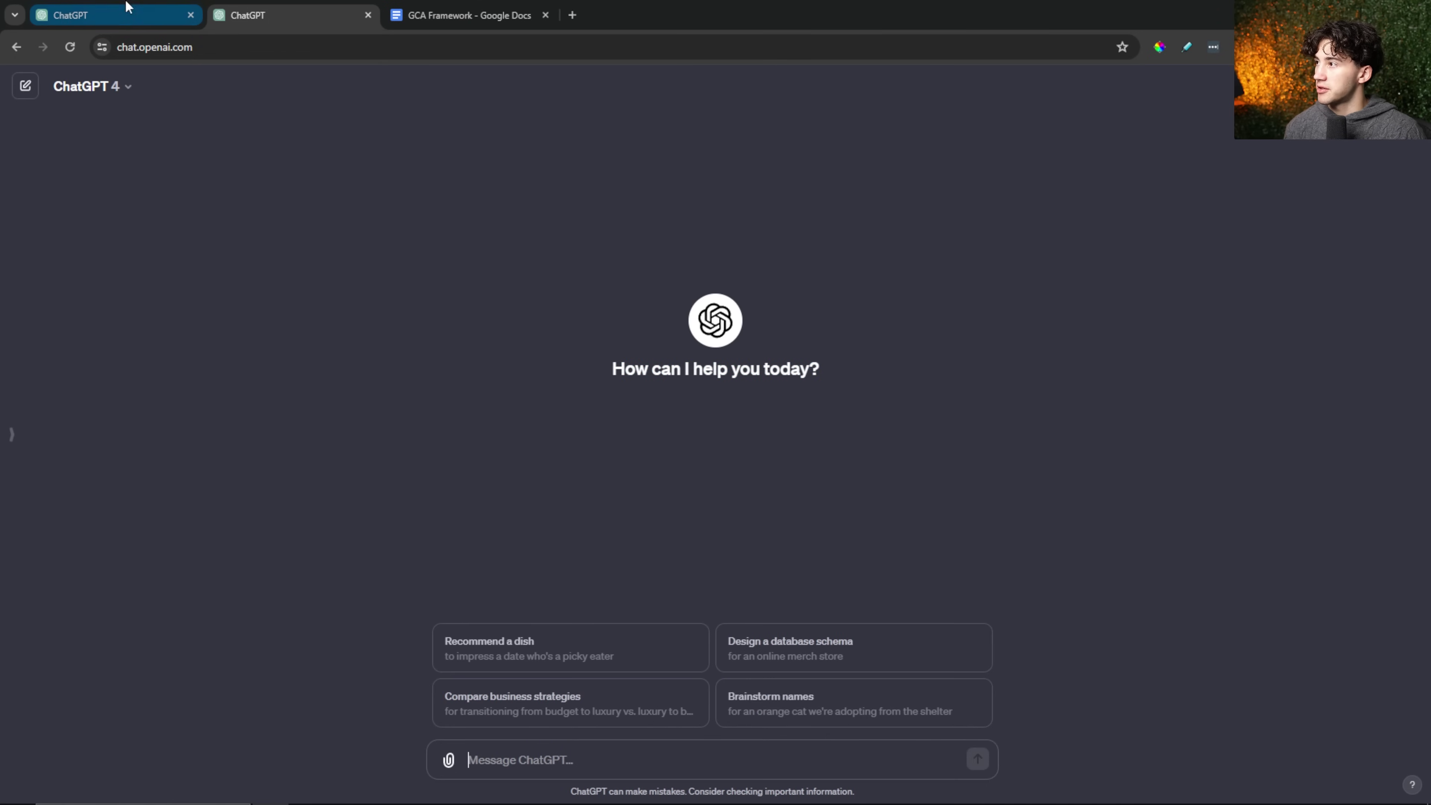
{"action": "left_click", "coordinate": [128, 13]}
{"action": "left_click_drag", "start_coordinate": [580, 237], "coordinate": [467, 143]}
{"action": "key", "text": "ctrl+Tab"}
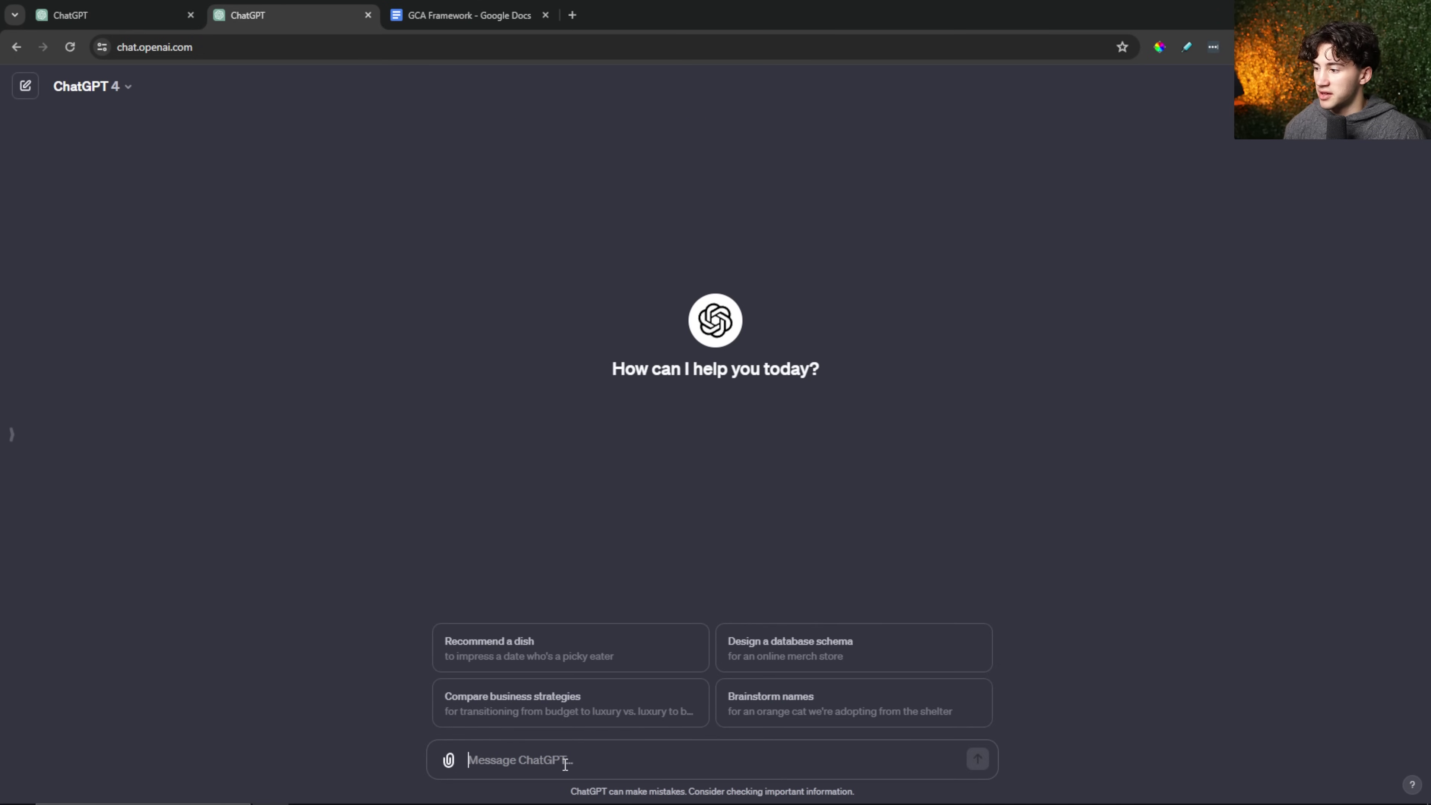
{"action": "key", "text": "ctrl+v"}
Cut the milestones and tips requests so the prompt ends at 'content strategy.' and send it.
{"action": "left_click_drag", "start_coordinate": [848, 796], "coordinate": [778, 783]}
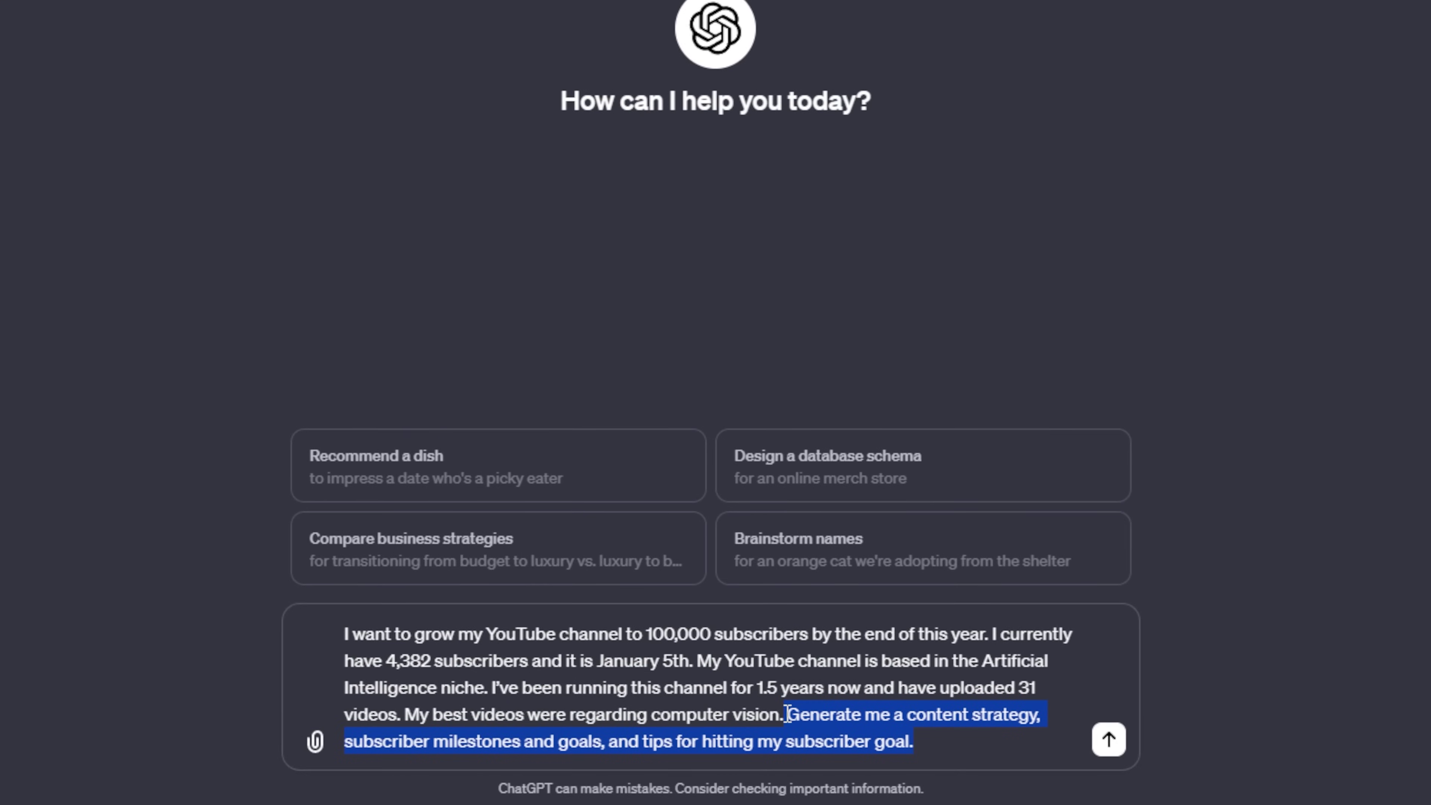
{"action": "left_click_drag", "start_coordinate": [936, 754], "coordinate": [1041, 724]}
{"action": "type", "text": "."}
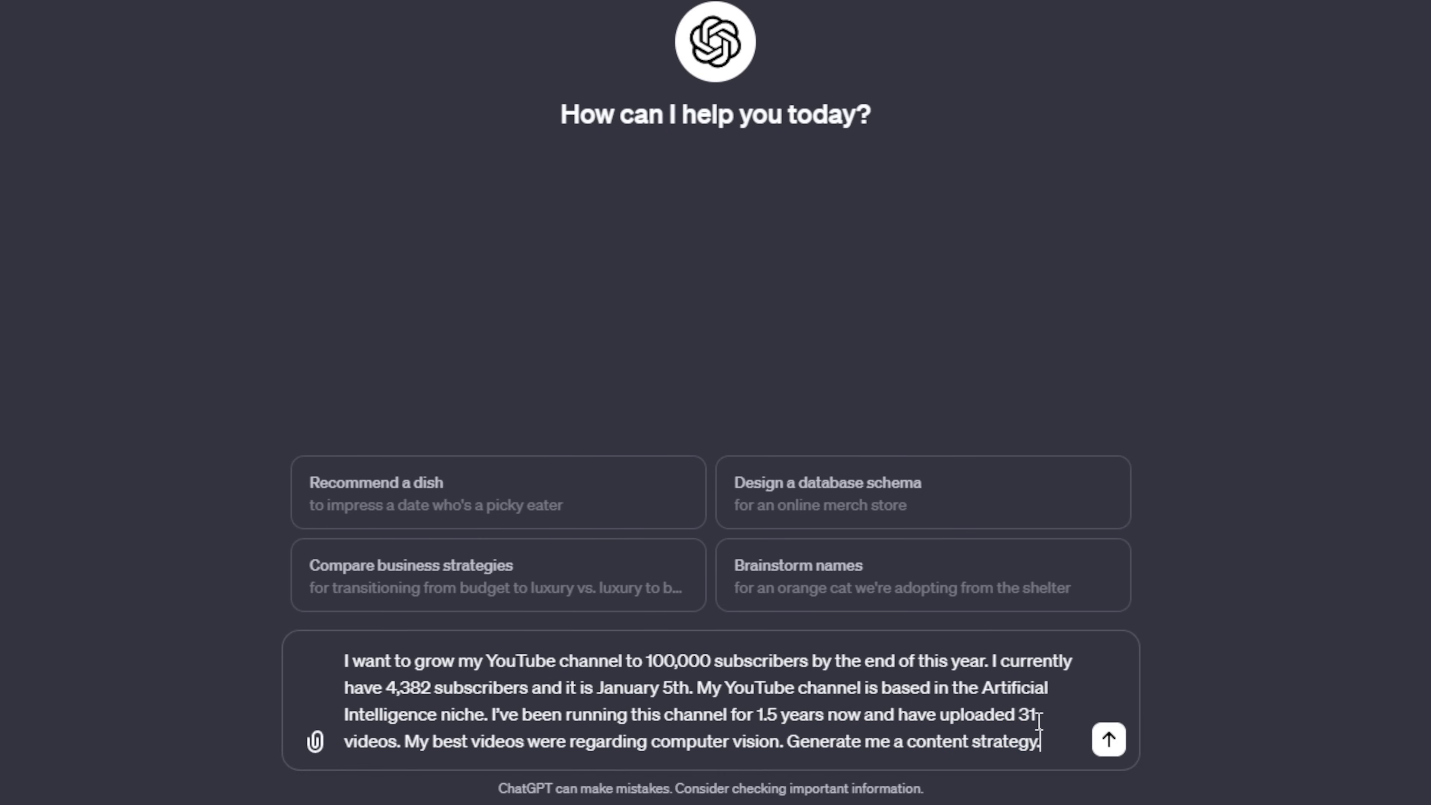
{"action": "key", "text": "Return"}
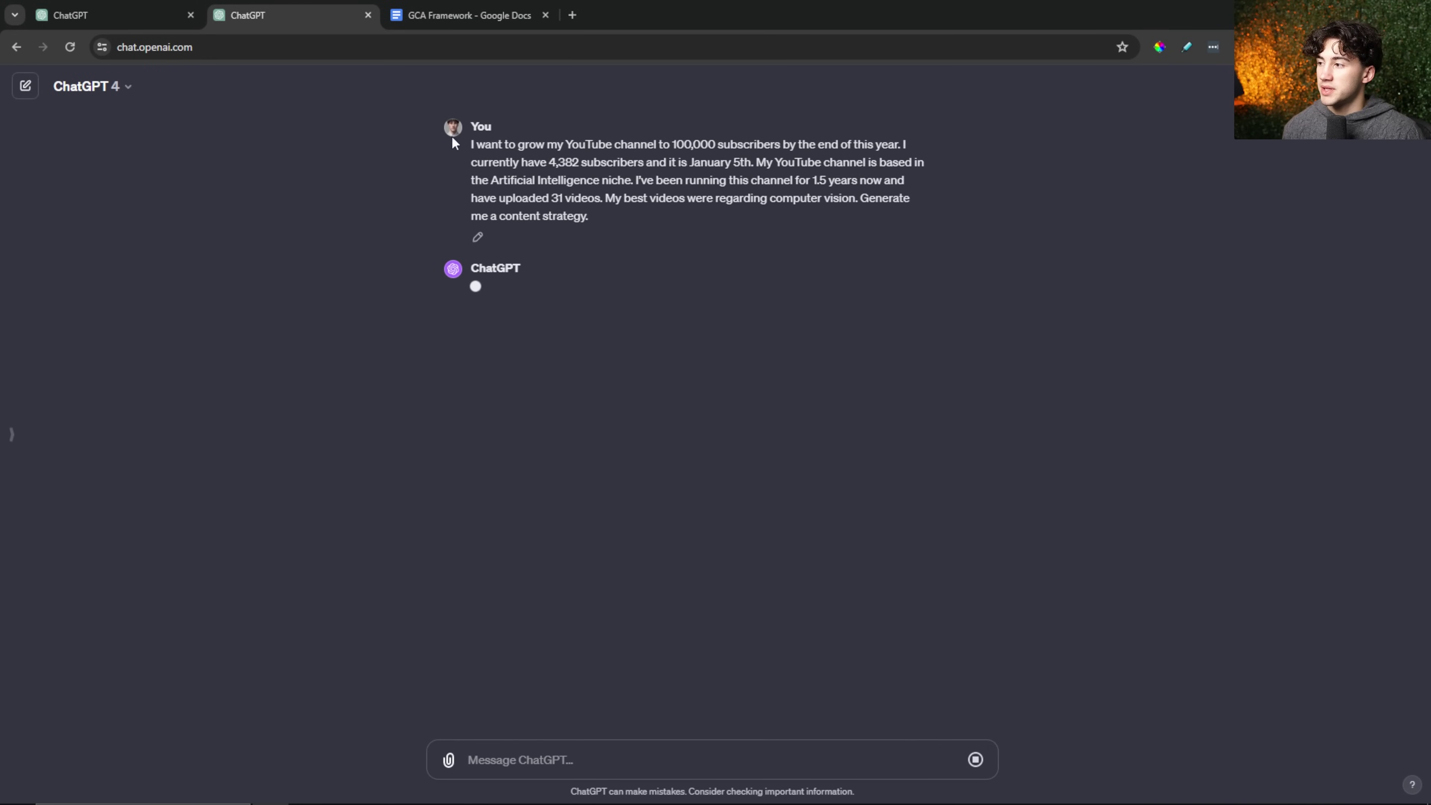
{"action": "left_click_drag", "start_coordinate": [738, 180], "coordinate": [855, 198]}
{"action": "left_click", "coordinate": [856, 198]}
Compare the fuller Content Strategy reply in the first tab, then return to the streaming plan.
{"action": "left_click", "coordinate": [133, 20]}
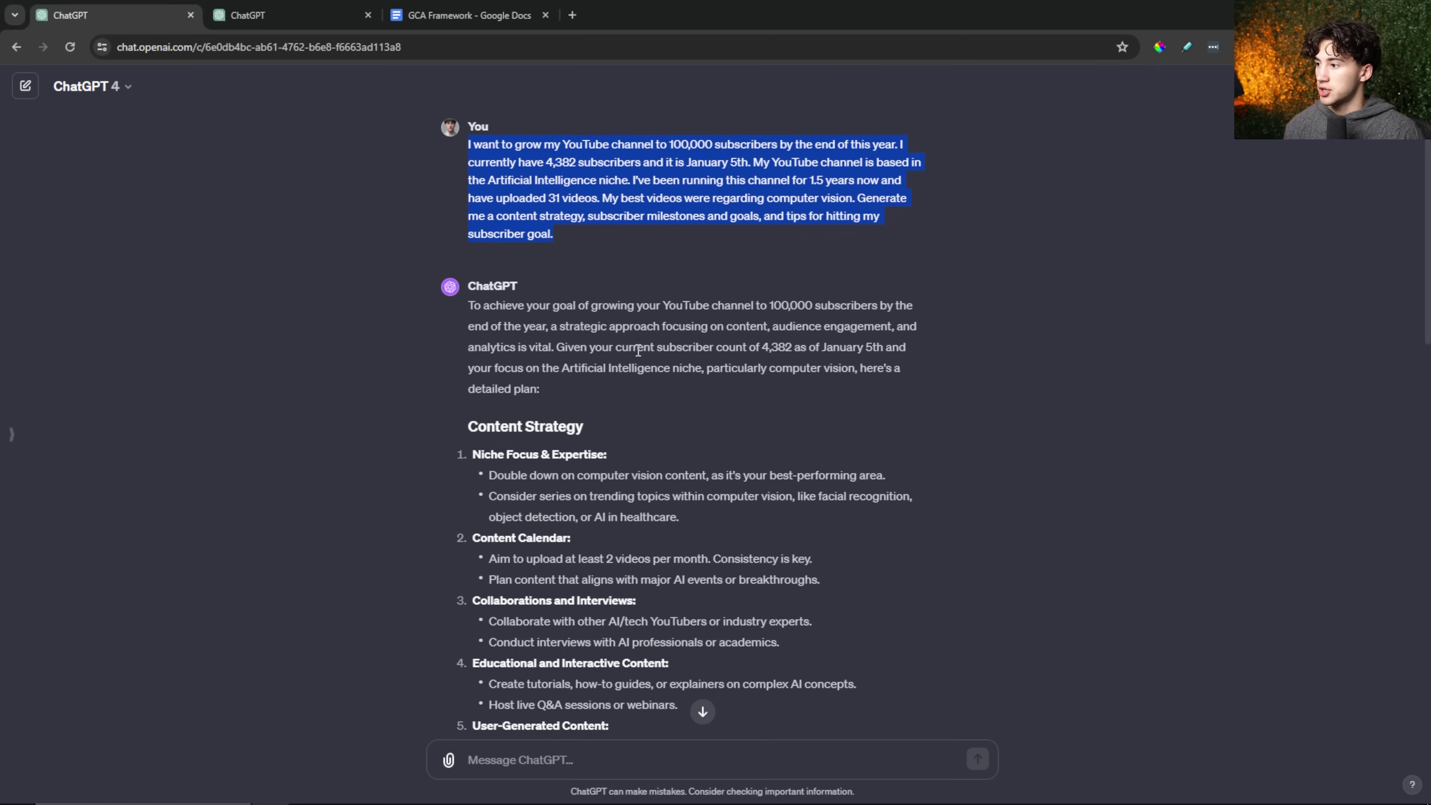
{"action": "scroll", "coordinate": [586, 261], "scroll_direction": "down", "scroll_amount": 3}
{"action": "scroll", "coordinate": [587, 260], "scroll_direction": "up", "scroll_amount": 2}
{"action": "left_click_drag", "start_coordinate": [471, 262], "coordinate": [727, 375]}
{"action": "scroll", "coordinate": [569, 519], "scroll_direction": "down", "scroll_amount": 5}
{"action": "scroll", "coordinate": [742, 495], "scroll_direction": "down", "scroll_amount": 5}
{"action": "scroll", "coordinate": [727, 375], "scroll_direction": "down", "scroll_amount": 3}
{"action": "left_click", "coordinate": [459, 526]}
{"action": "key", "text": "ctrl+a"}
{"action": "key", "text": "ctrl+Tab"}
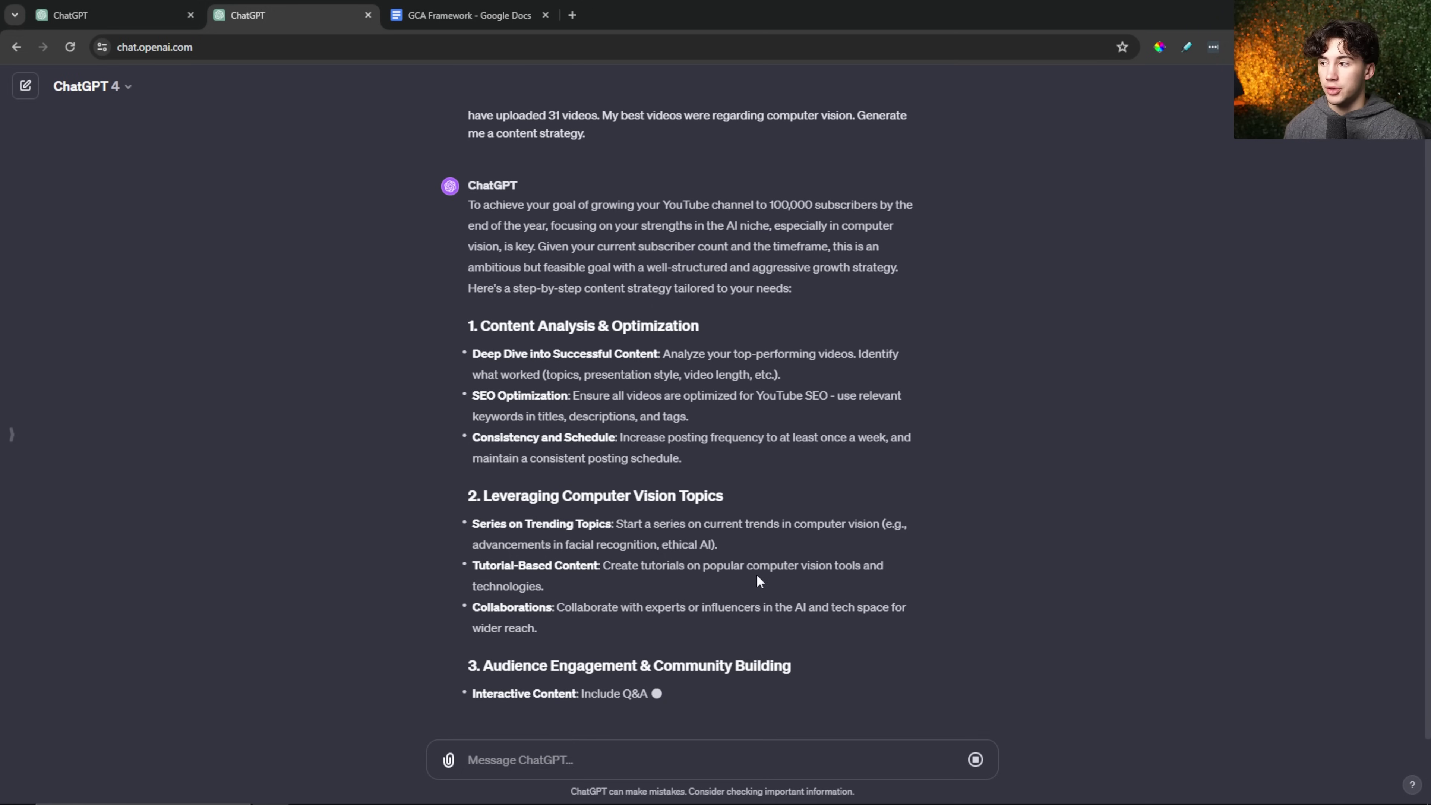
{"action": "scroll", "coordinate": [796, 586], "scroll_direction": "up", "scroll_amount": 2}
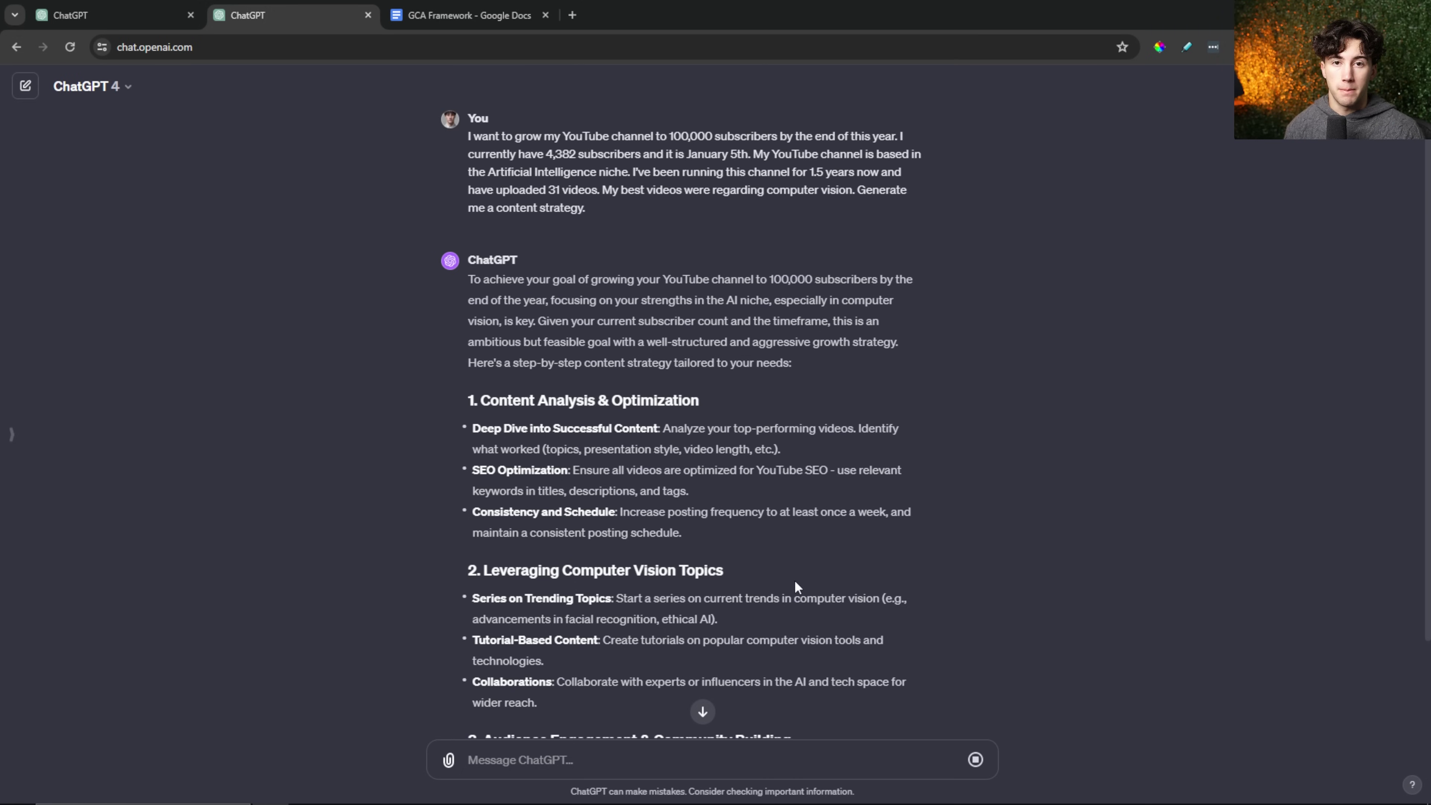
{"action": "scroll", "coordinate": [794, 579], "scroll_direction": "down", "scroll_amount": 3}
{"action": "scroll", "coordinate": [900, 331], "scroll_direction": "up", "scroll_amount": 3}
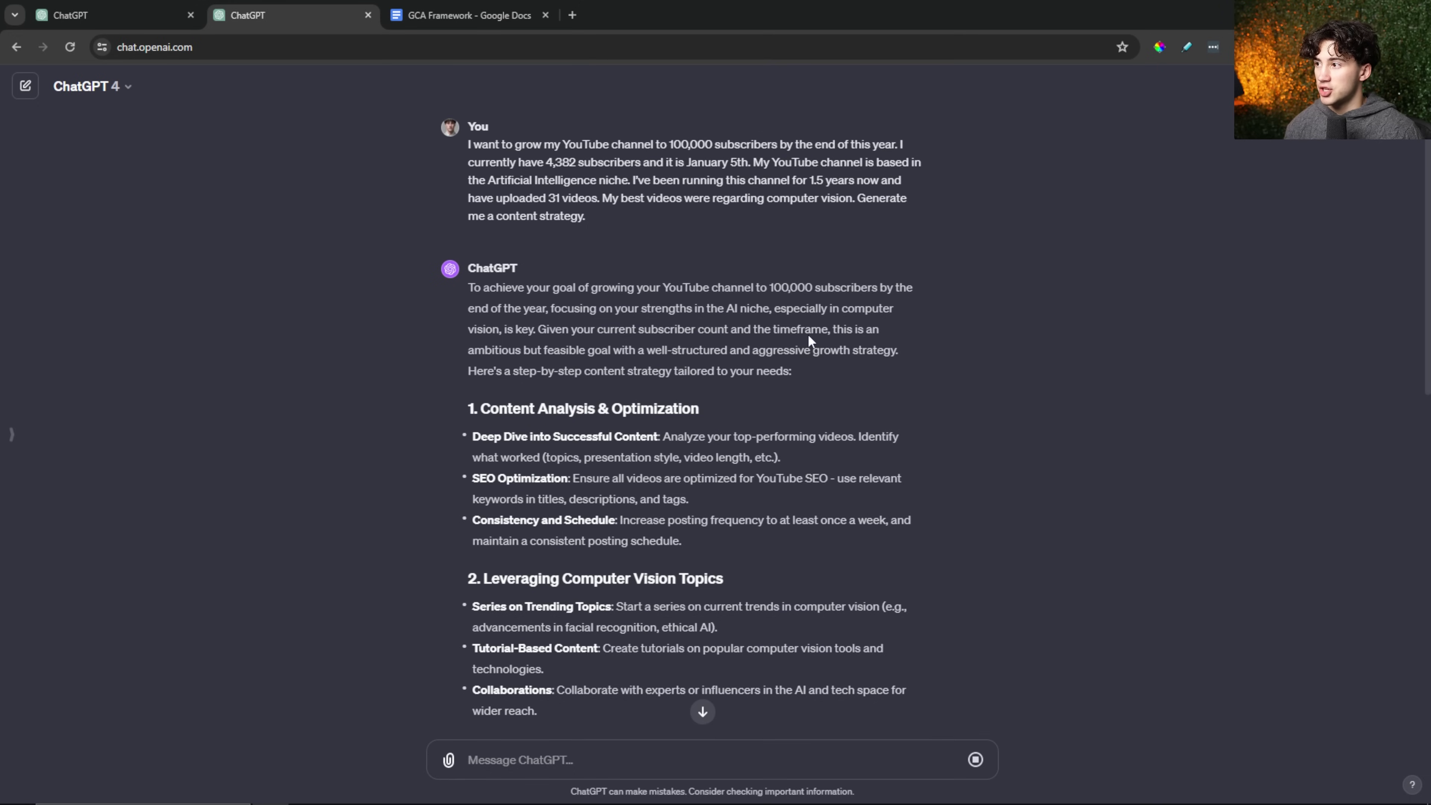
{"action": "left_click_drag", "start_coordinate": [860, 201], "coordinate": [888, 236]}
{"action": "left_click", "coordinate": [787, 235]}
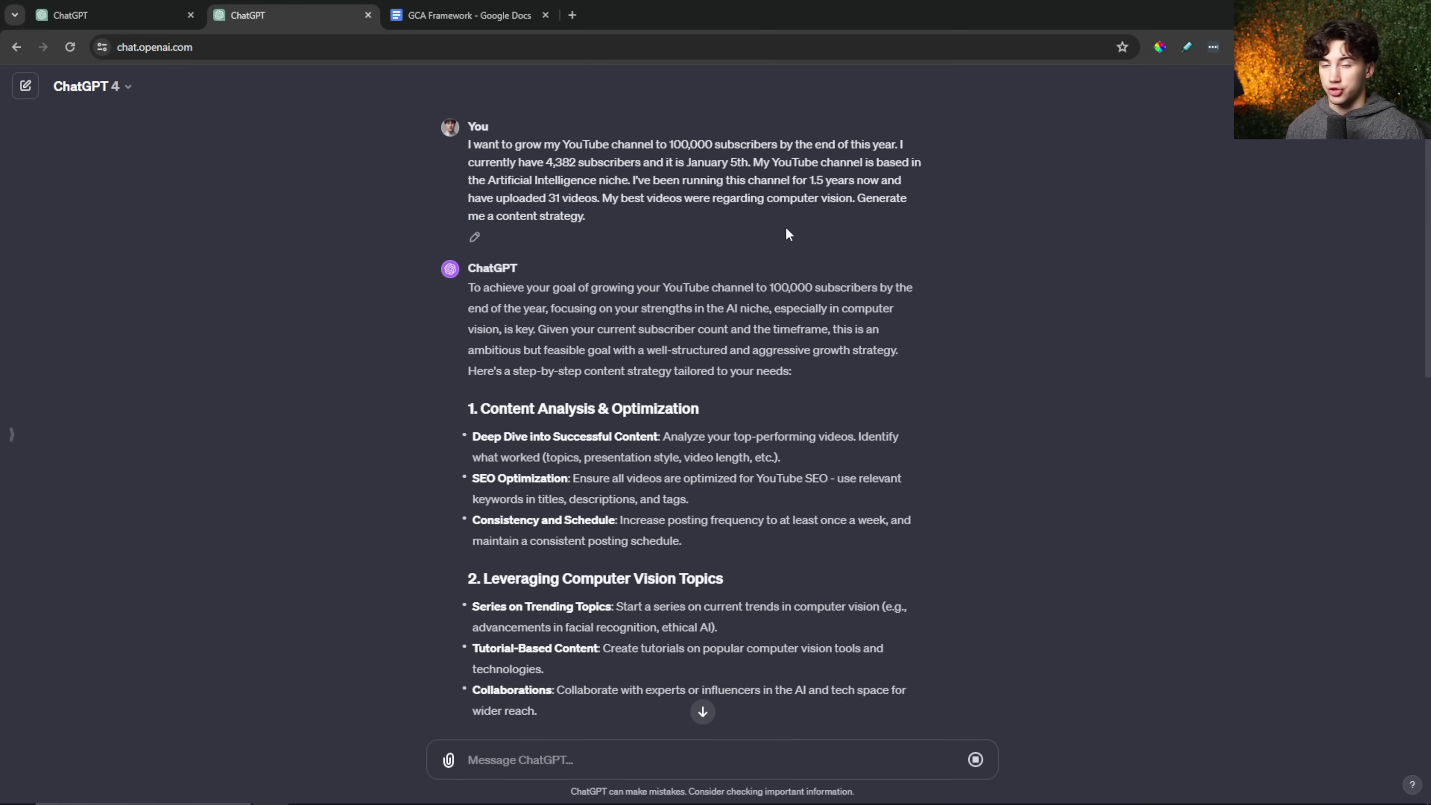
{"action": "left_click", "coordinate": [124, 17]}
{"action": "scroll", "coordinate": [648, 520], "scroll_direction": "up", "scroll_amount": 12}
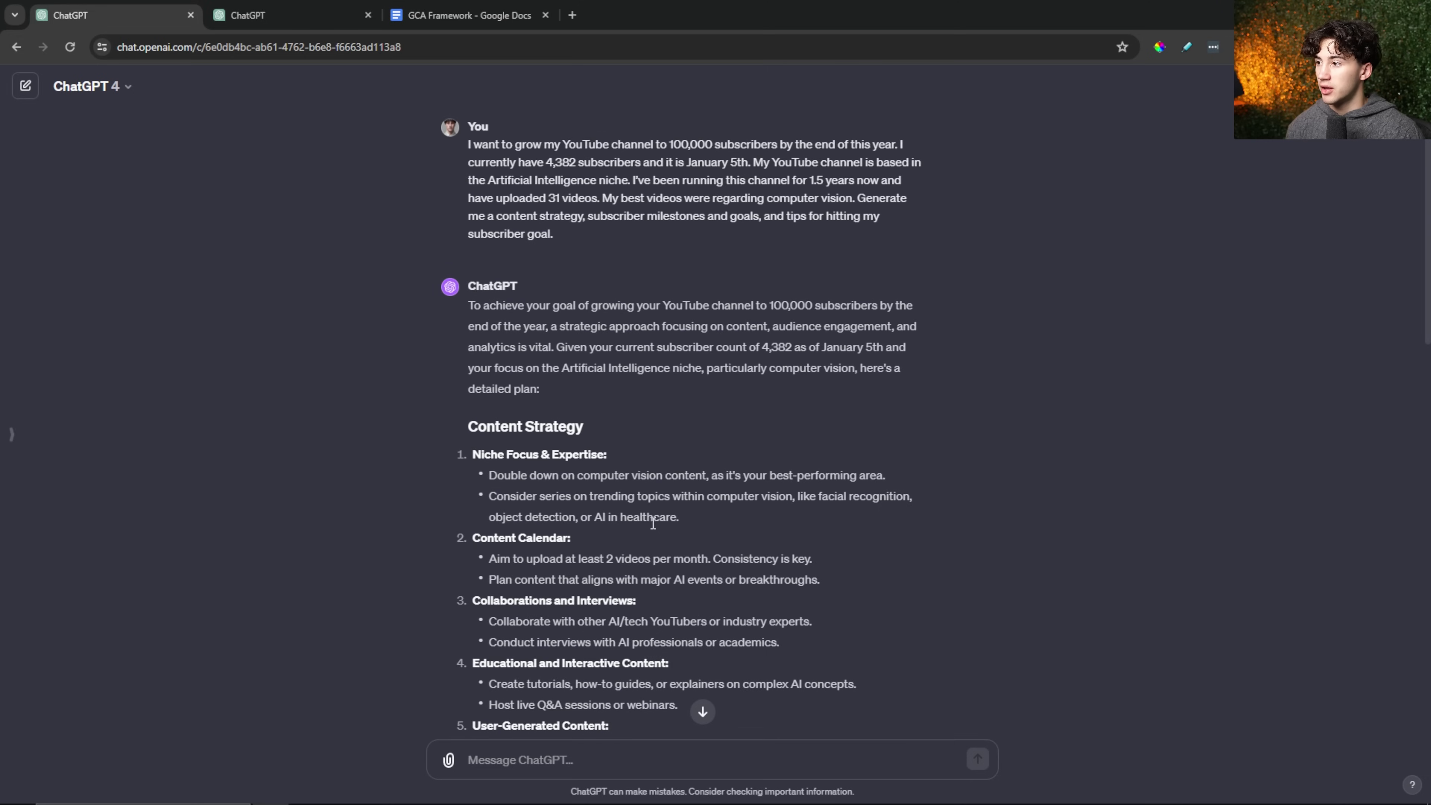
{"action": "scroll", "coordinate": [767, 485], "scroll_direction": "down", "scroll_amount": 2}
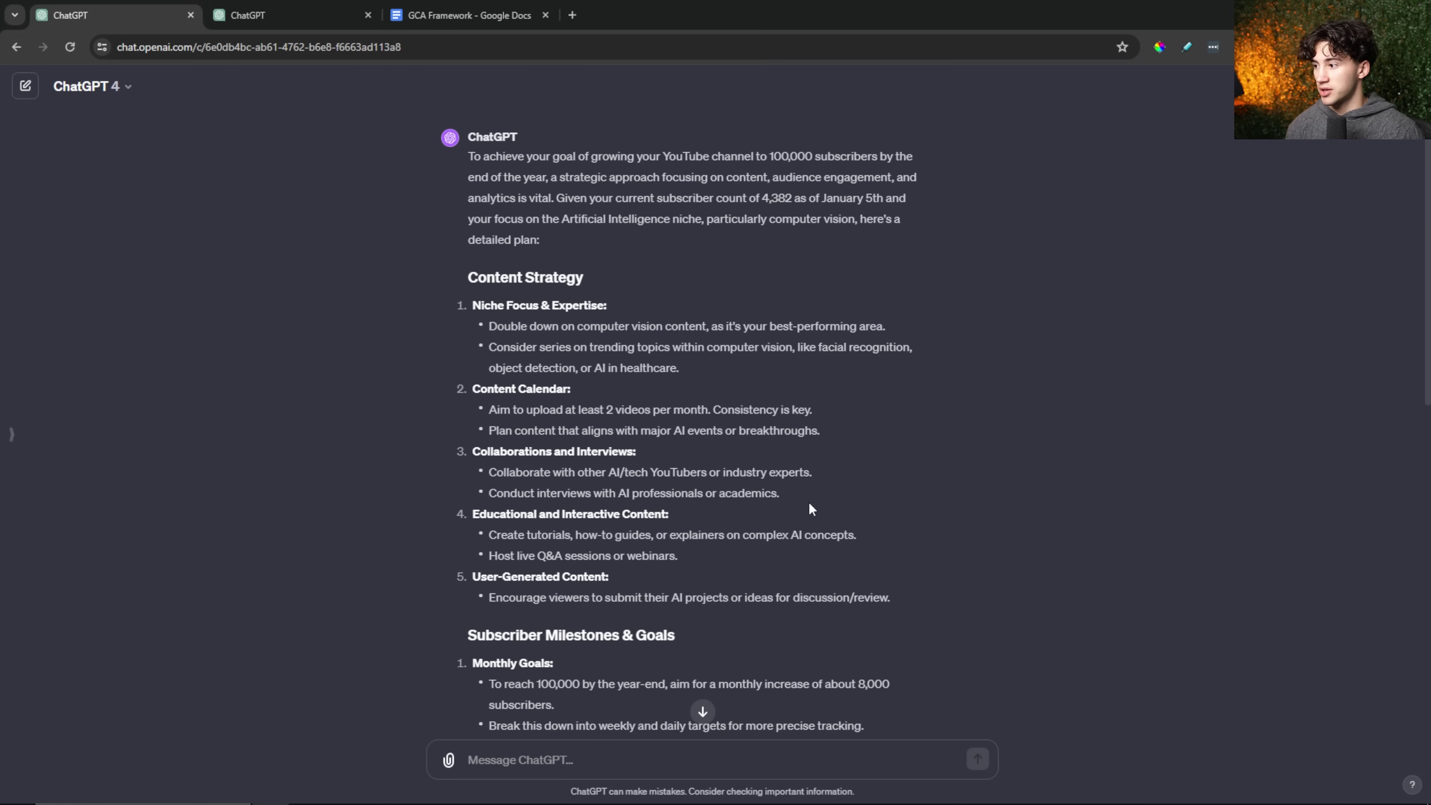
{"action": "left_click_drag", "start_coordinate": [498, 278], "coordinate": [904, 597]}
{"action": "left_click", "coordinate": [627, 507]}
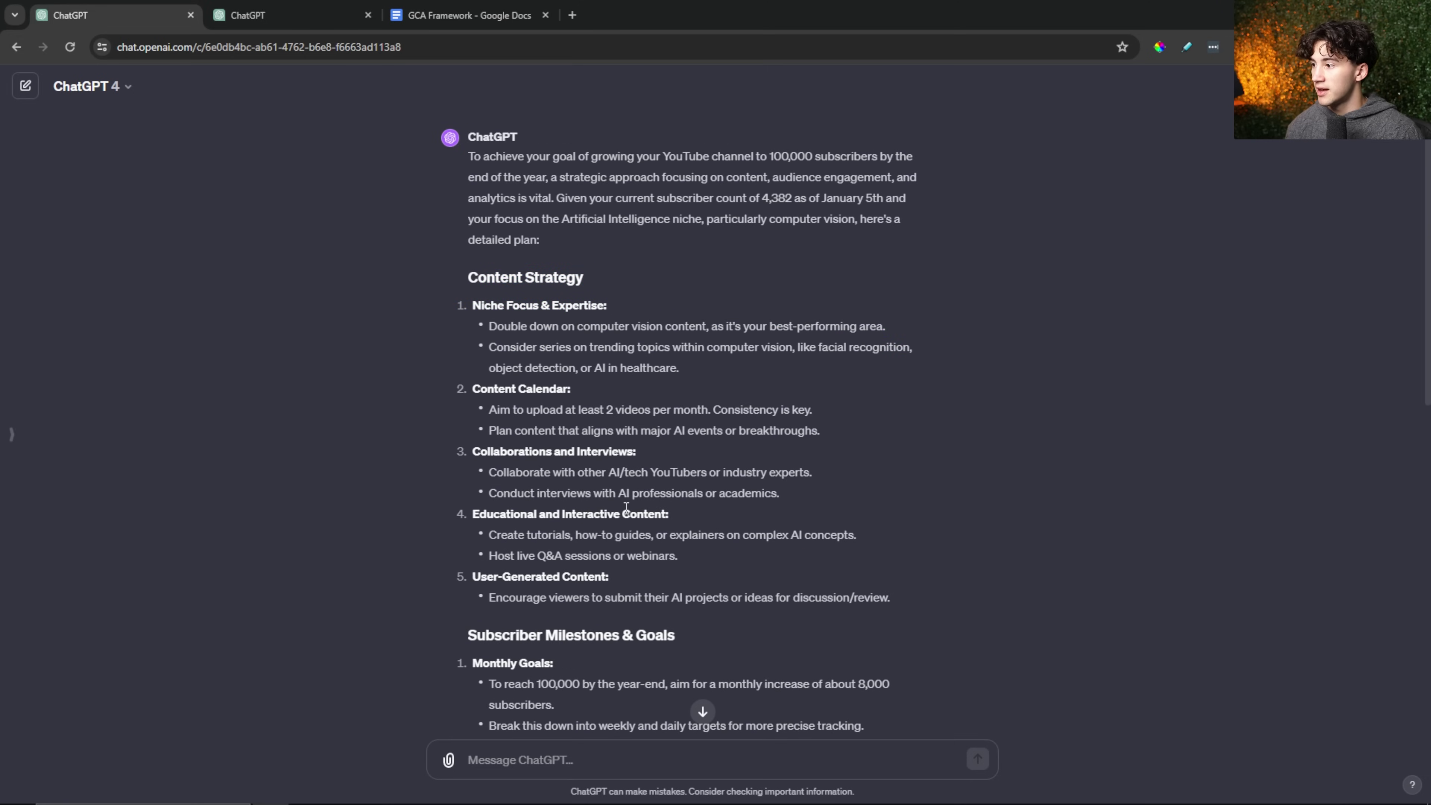
{"action": "left_click_drag", "start_coordinate": [488, 410], "coordinate": [799, 410]}
{"action": "left_click", "coordinate": [815, 417]}
{"action": "left_click_drag", "start_coordinate": [589, 390], "coordinate": [564, 388]}
{"action": "triple_click", "coordinate": [564, 389]}
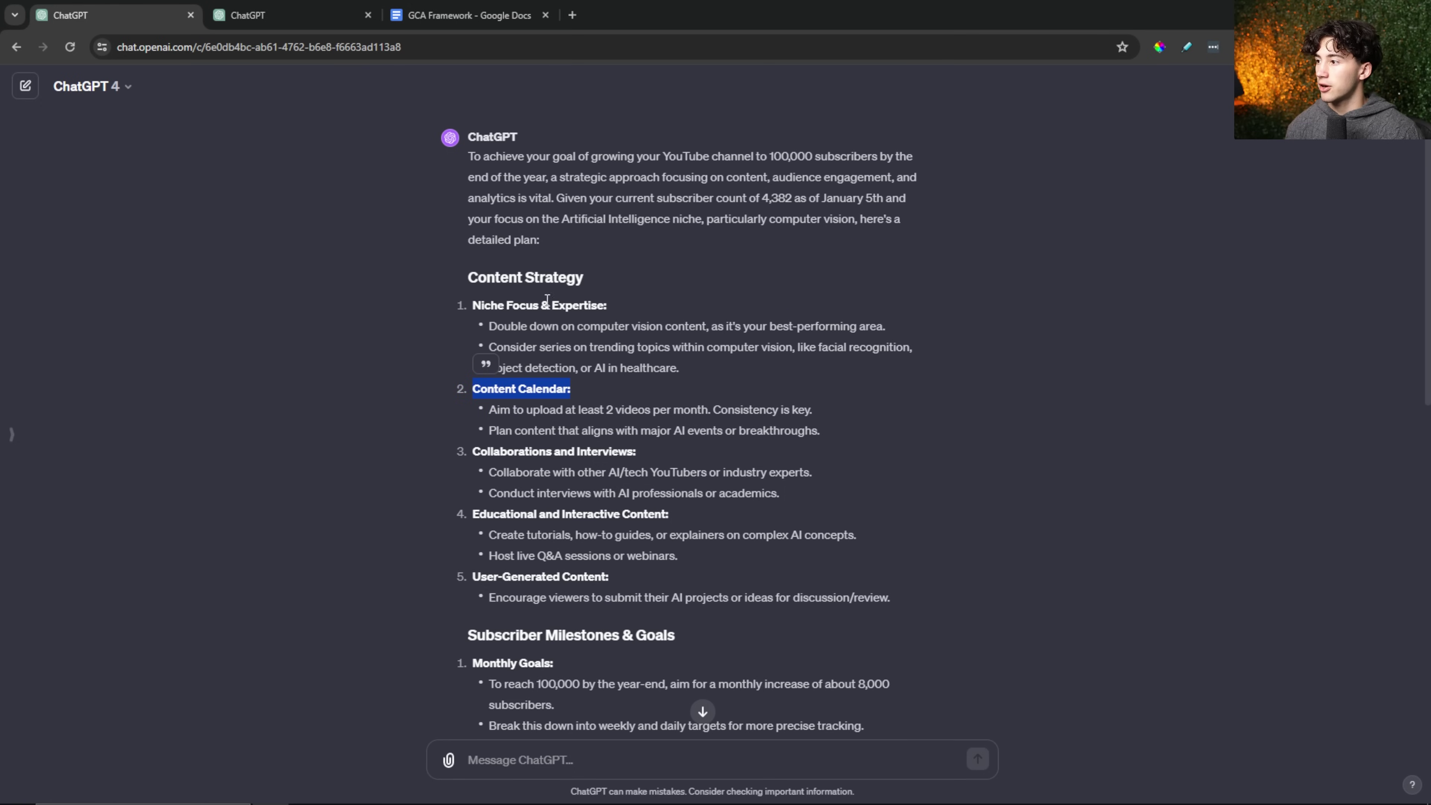
{"action": "left_click", "coordinate": [332, 15]}
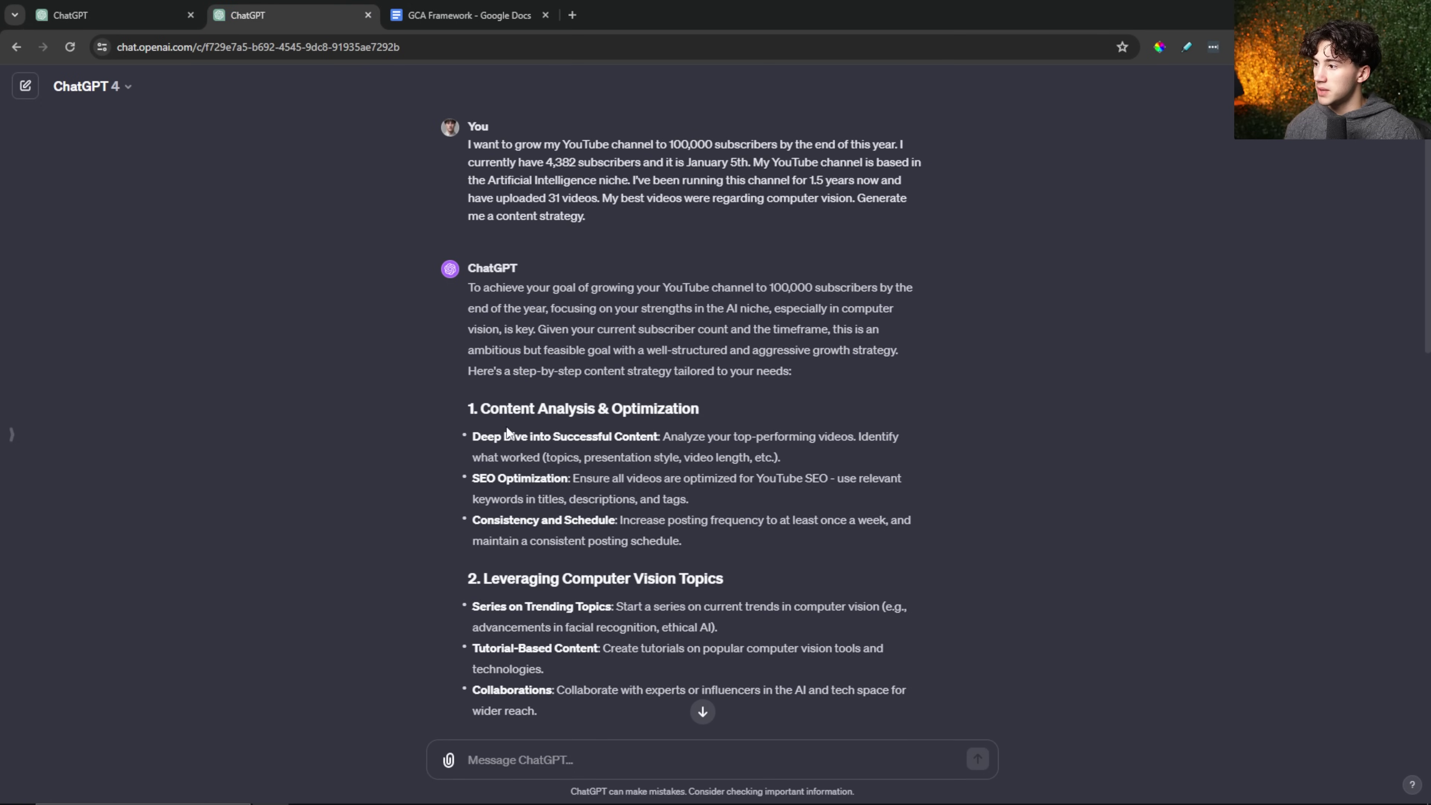
{"action": "left_click_drag", "start_coordinate": [659, 433], "coordinate": [786, 460]}
{"action": "left_click", "coordinate": [791, 461]}
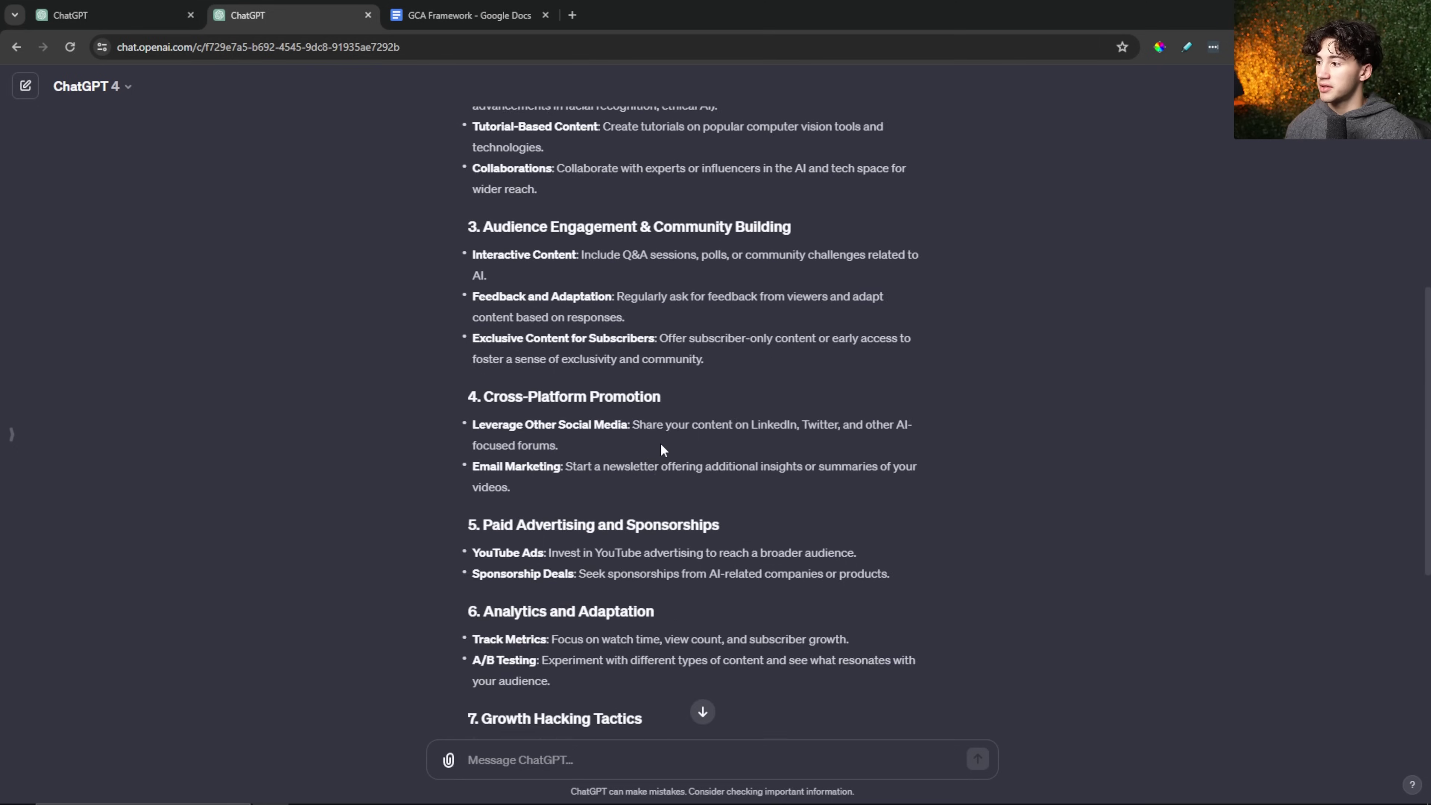
{"action": "scroll", "coordinate": [662, 450], "scroll_direction": "down", "scroll_amount": 5}
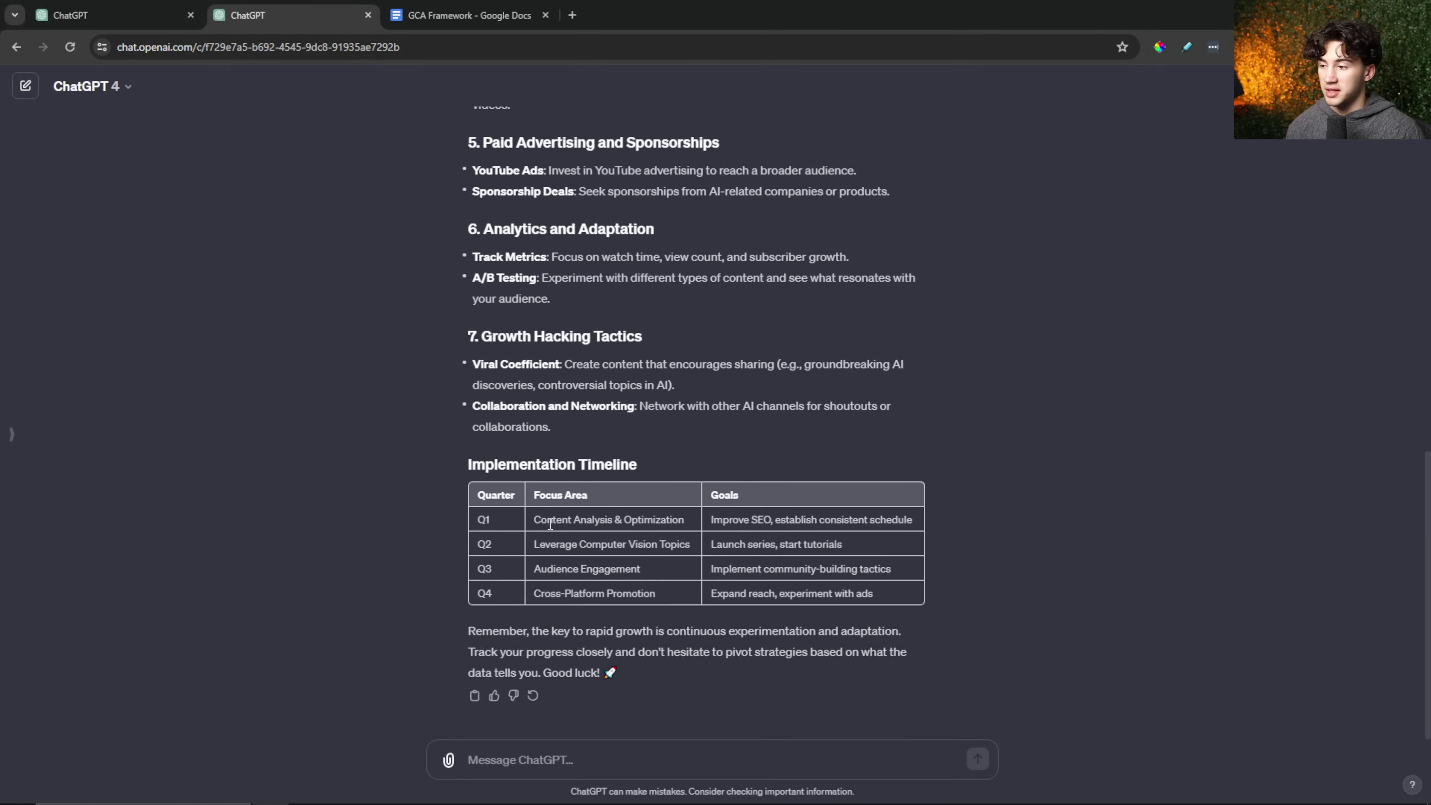
{"action": "key", "text": "ctrl+a"}
{"action": "left_click", "coordinate": [654, 464]}
{"action": "scroll", "coordinate": [669, 668], "scroll_direction": "up", "scroll_amount": 10}
{"action": "scroll", "coordinate": [669, 668], "scroll_direction": "up", "scroll_amount": 5}
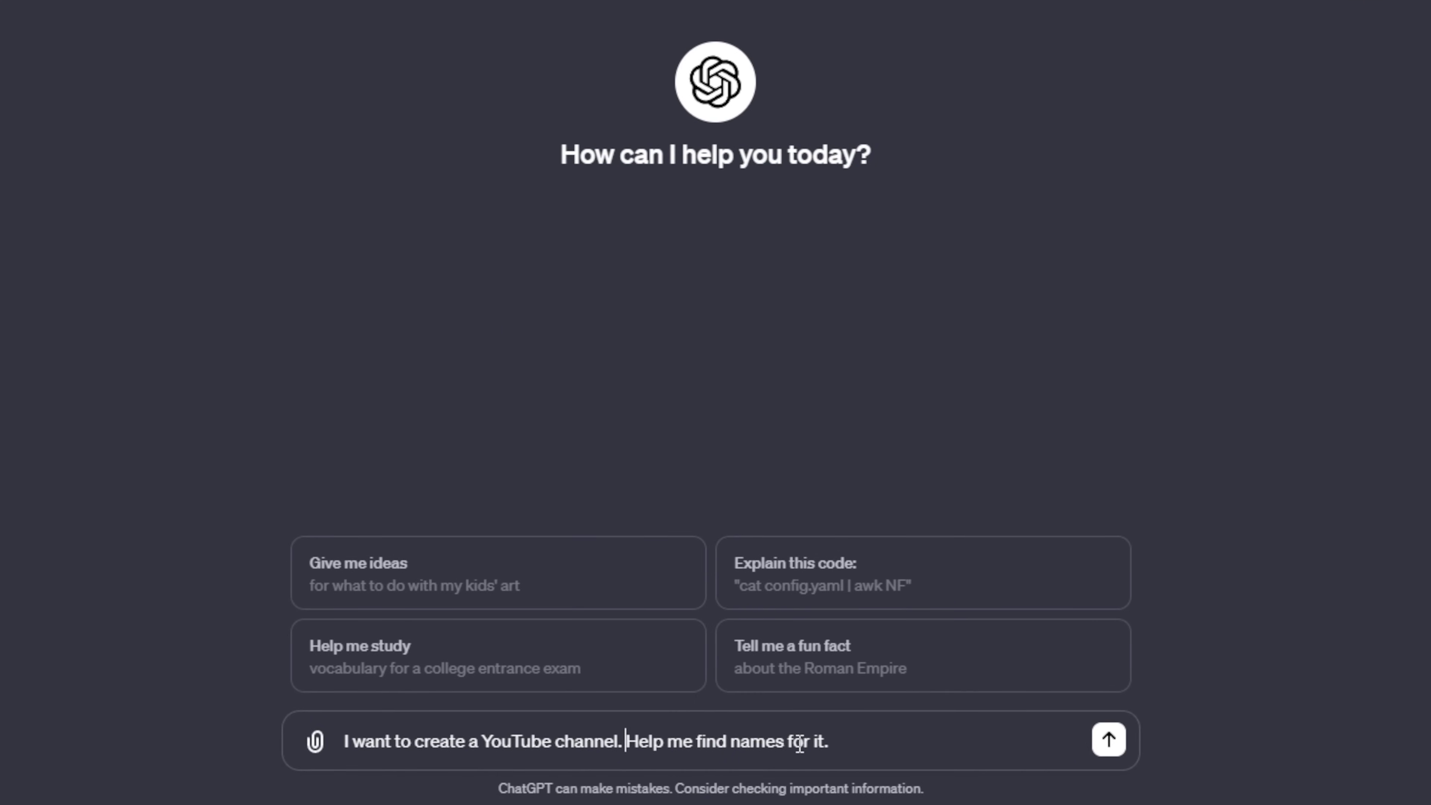
Insert the AI niche, computer vision focus and short-name preference after the first sentence, then send.
{"action": "left_click", "coordinate": [626, 741]}
{"action": "type", "text": "I am in the artificial intelligence niche. I don't really like long and confusing names. I want something that is precise and to the point about what the channel covers. I mainly focus in on computer vision AI."}
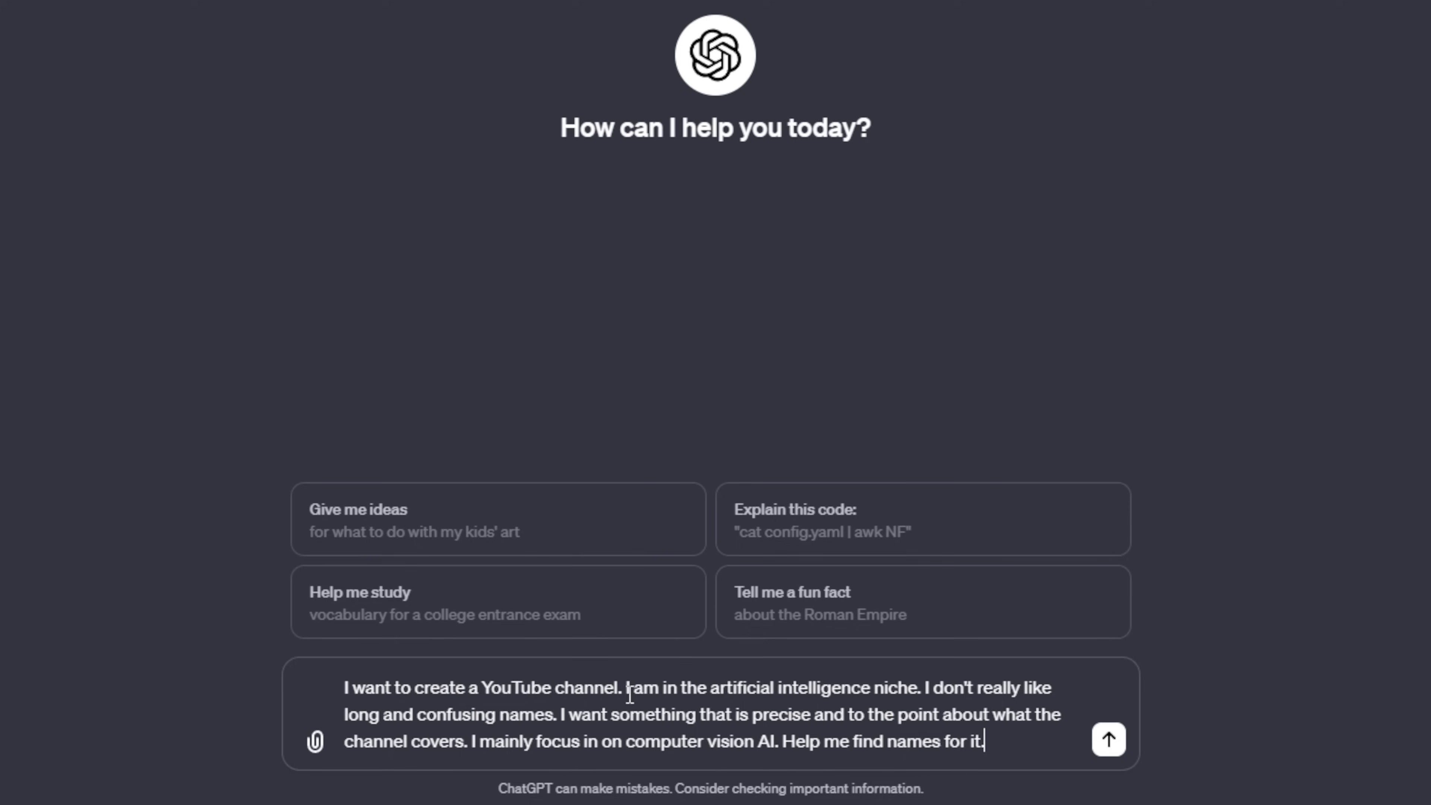
{"action": "left_click_drag", "start_coordinate": [624, 682], "coordinate": [656, 697]}
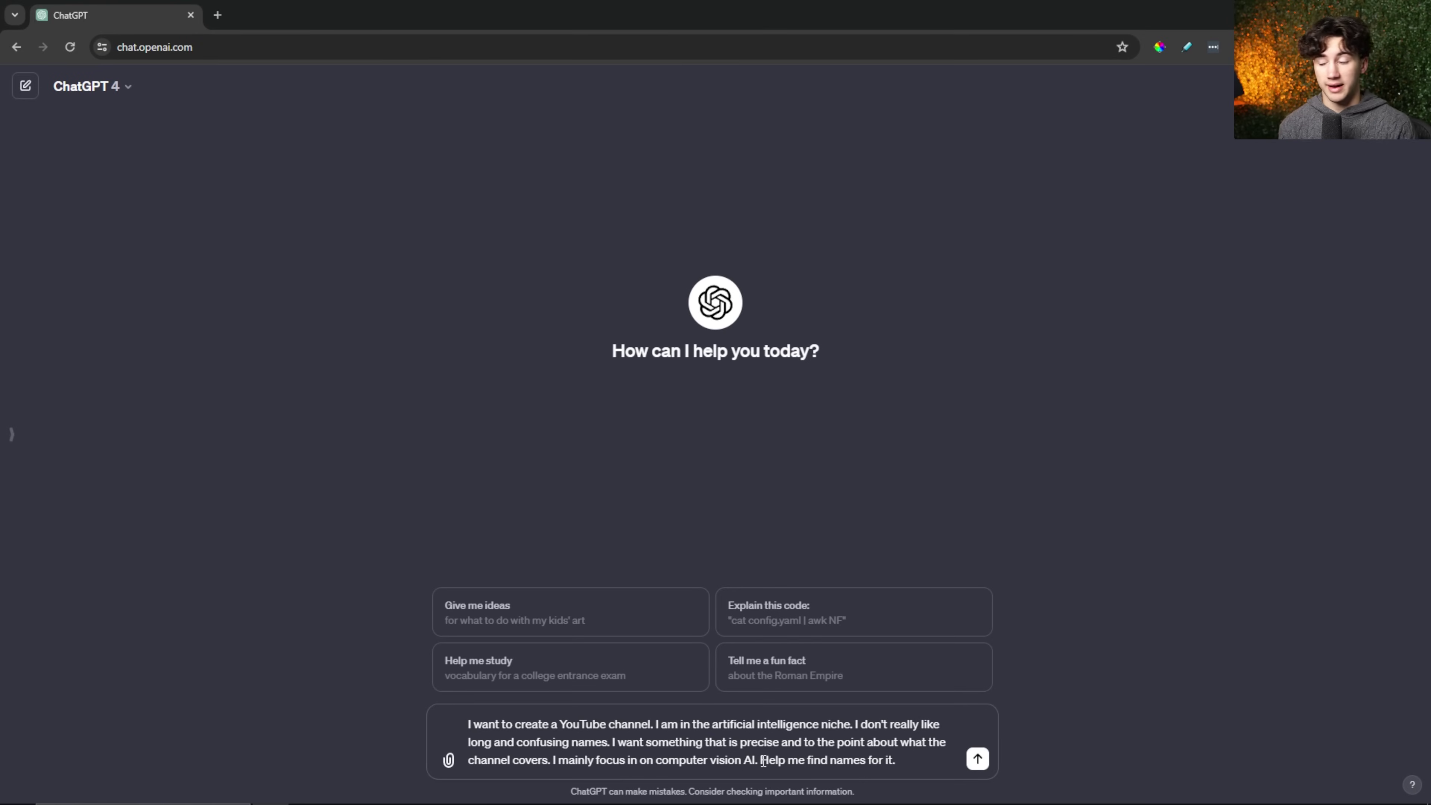
{"action": "left_click", "coordinate": [978, 759]}
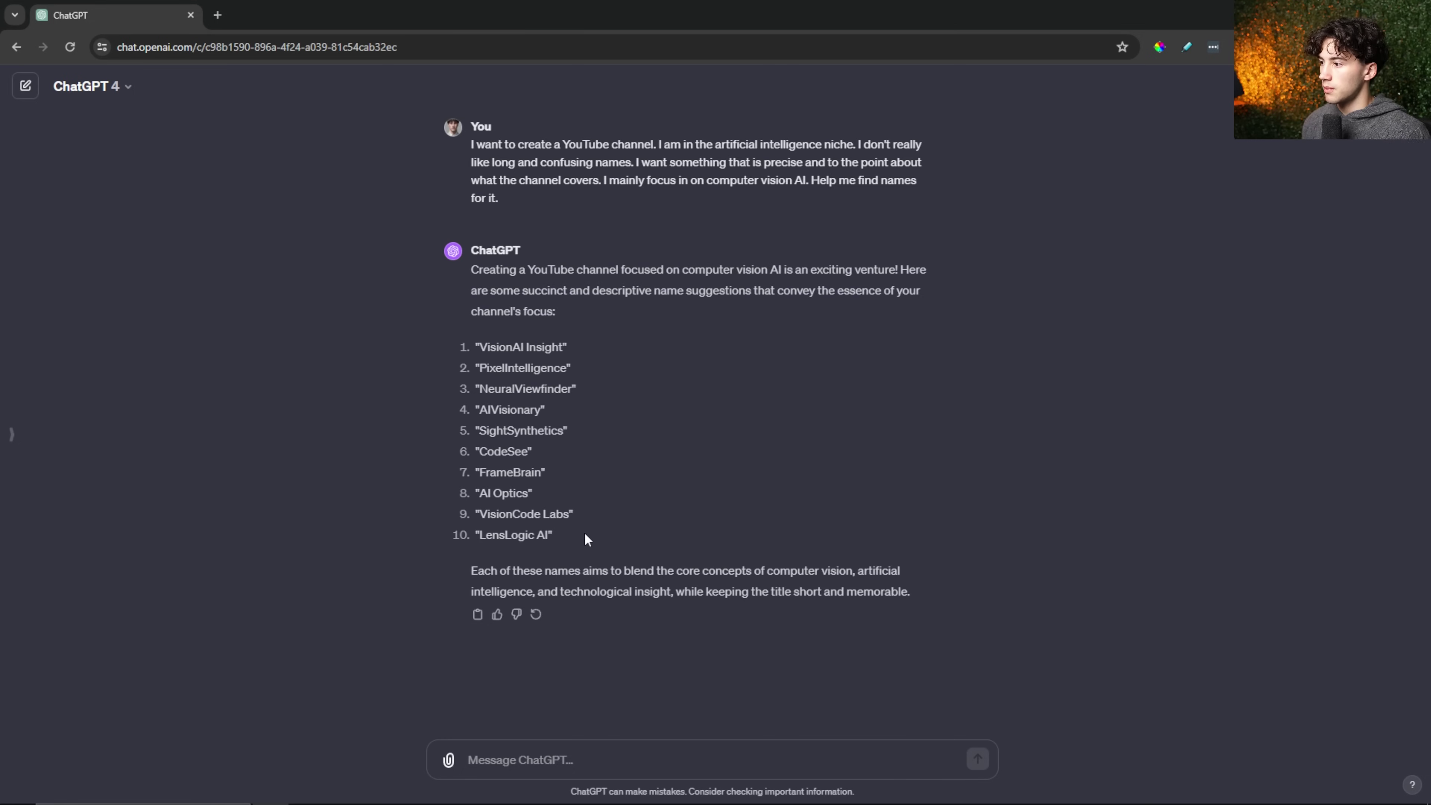
Highlight the suggested channel names, then scroll through the Creamy Garlic Shrimp and Spinach Pasta recipe.
{"action": "left_click_drag", "start_coordinate": [585, 542], "coordinate": [478, 341]}
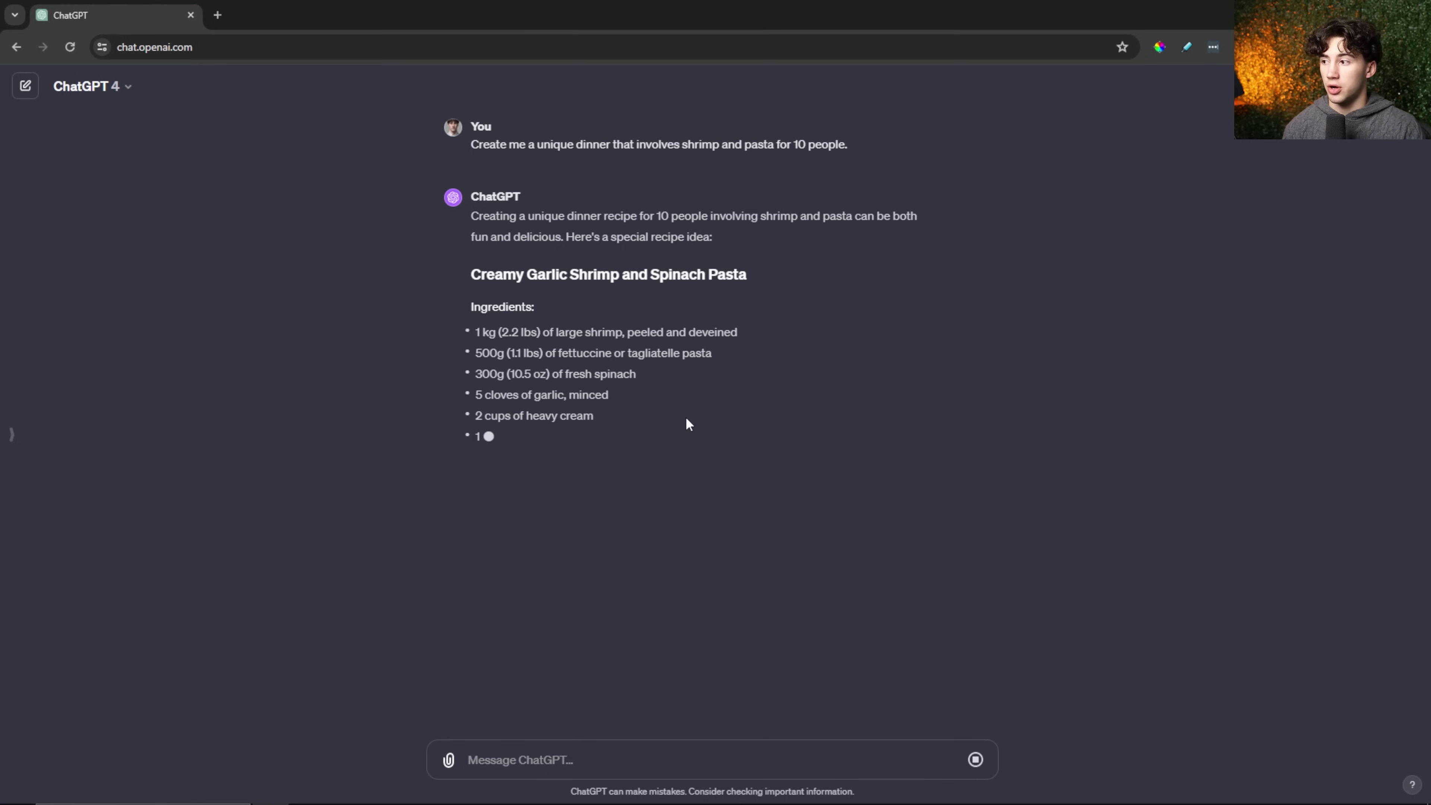
{"action": "scroll", "coordinate": [742, 492], "scroll_direction": "up", "scroll_amount": 2}
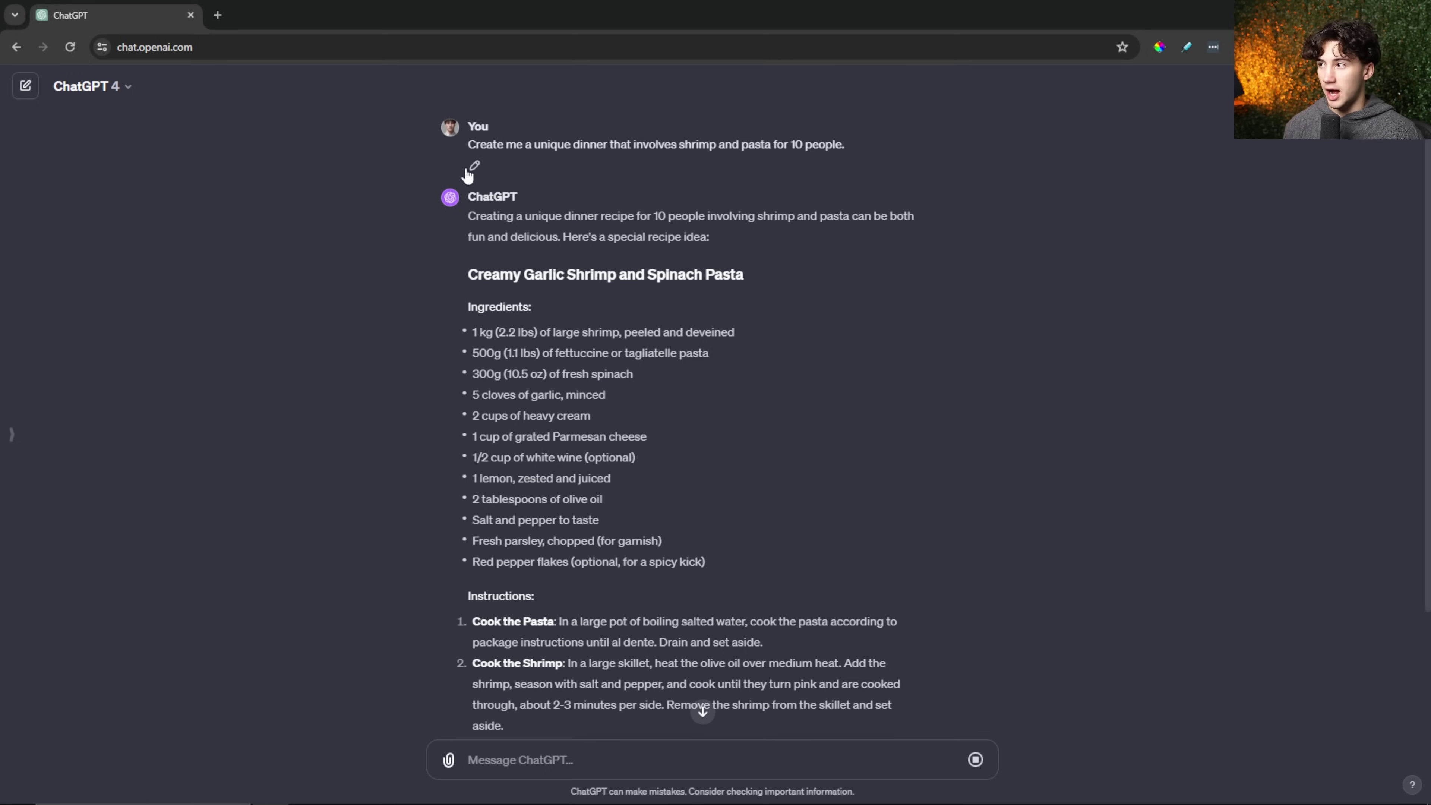
In the dinner prompt, replace the word 'dinner' with the [Meal Type] placeholder.
{"action": "left_click", "coordinate": [474, 169]}
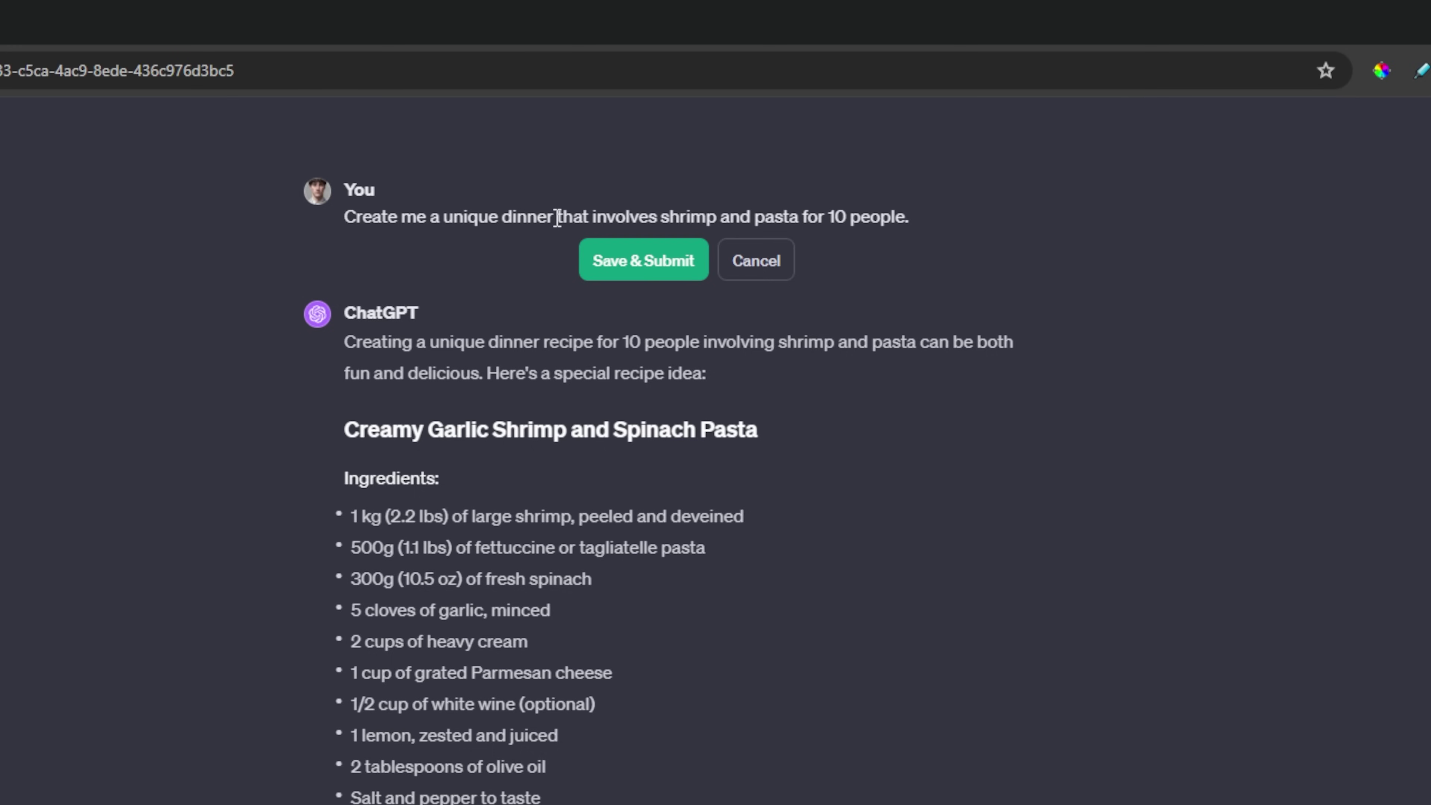
{"action": "left_click_drag", "start_coordinate": [520, 216], "coordinate": [555, 216]}
{"action": "key", "text": "BackSpace"}
{"action": "type", "text": "[Meal Type"}
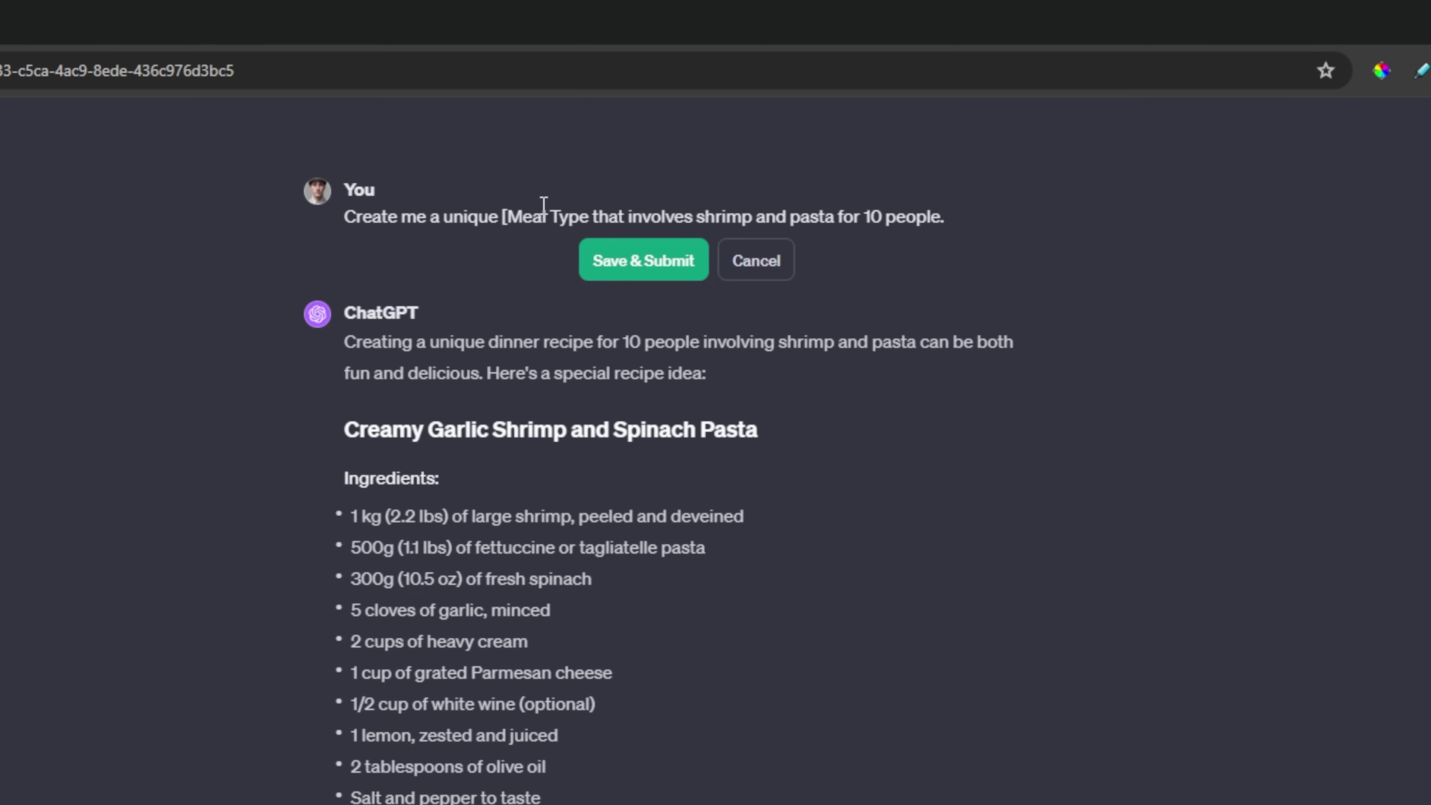
{"action": "type", "text": "]"}
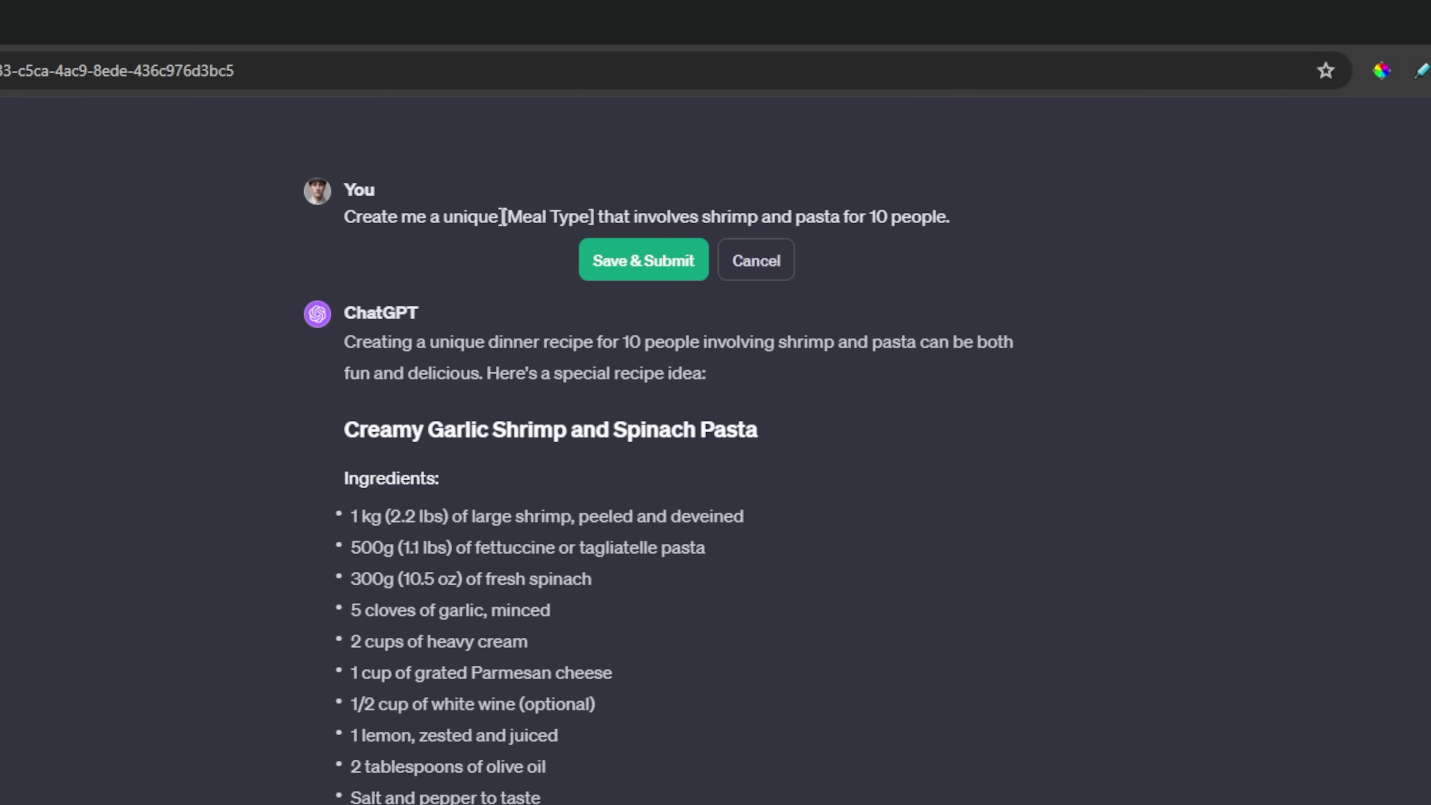
{"action": "left_click_drag", "start_coordinate": [503, 217], "coordinate": [595, 217]}
{"action": "left_click", "coordinate": [644, 228]}
Replace 'shrimp and pasta' with [Ingredients] and the people count '10' with [Number].
{"action": "left_click_drag", "start_coordinate": [704, 217], "coordinate": [841, 216]}
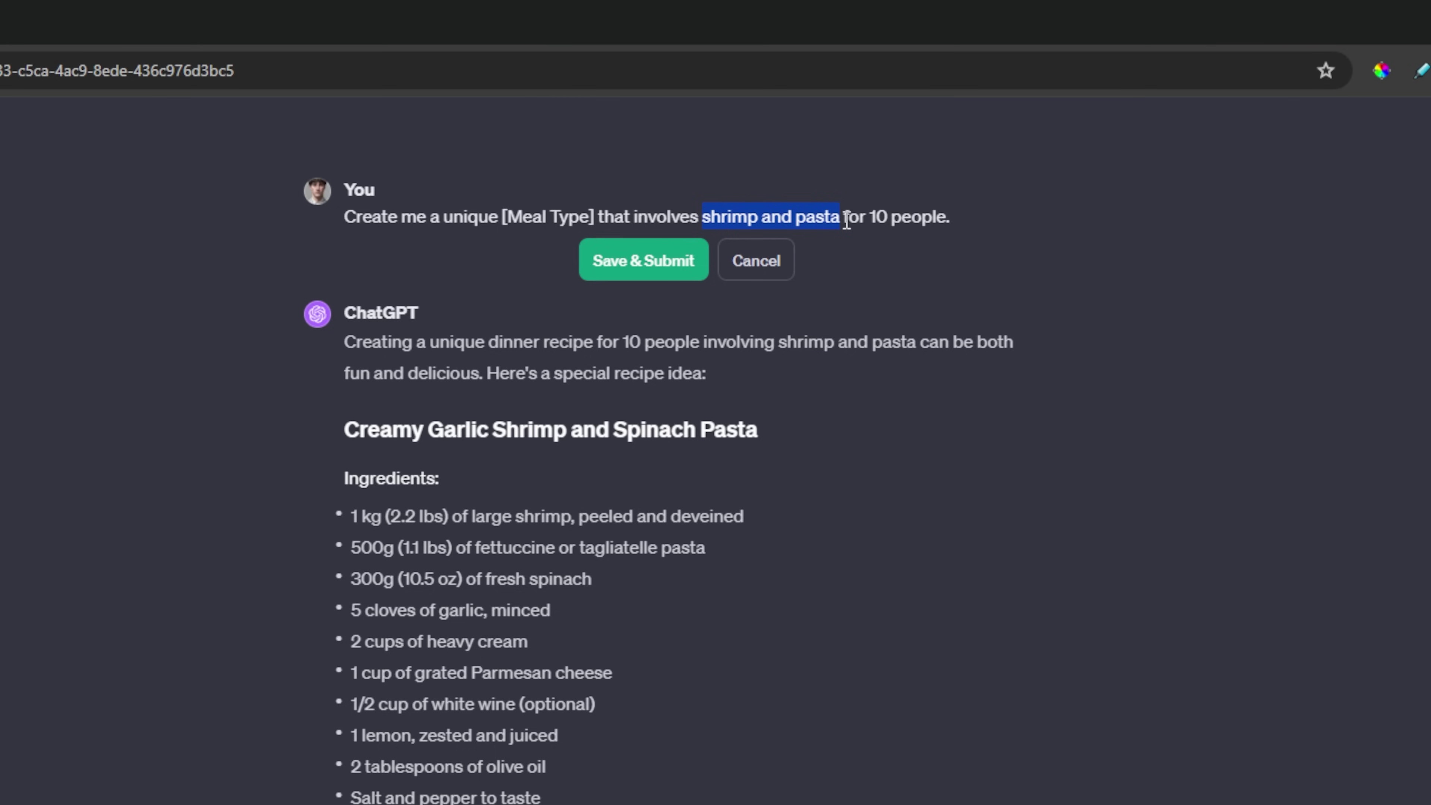
{"action": "key", "text": "BackSpace"}
{"action": "type", "text": "[Ingredients]"}
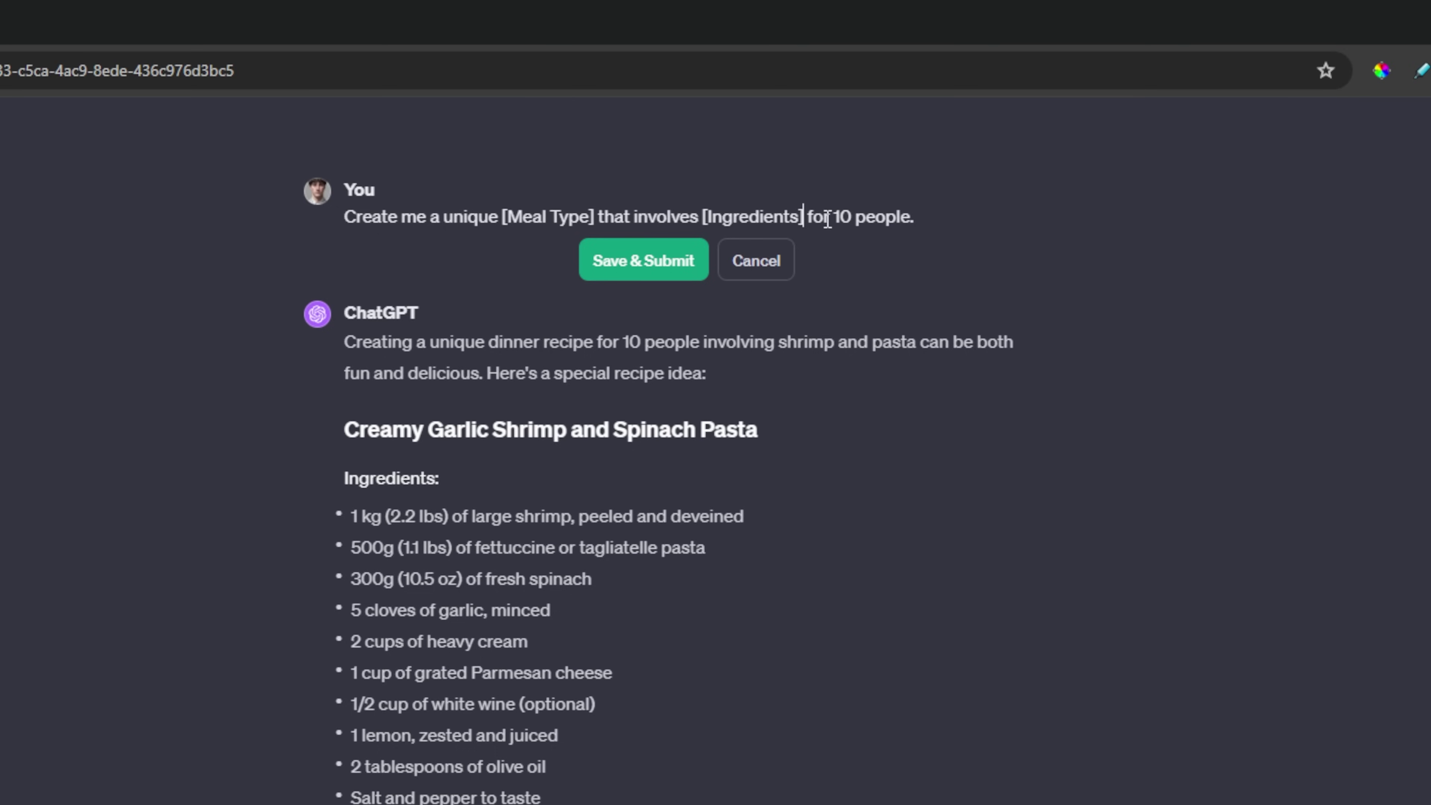
{"action": "left_click", "coordinate": [853, 216]}
{"action": "type", "text": "[Numb"}
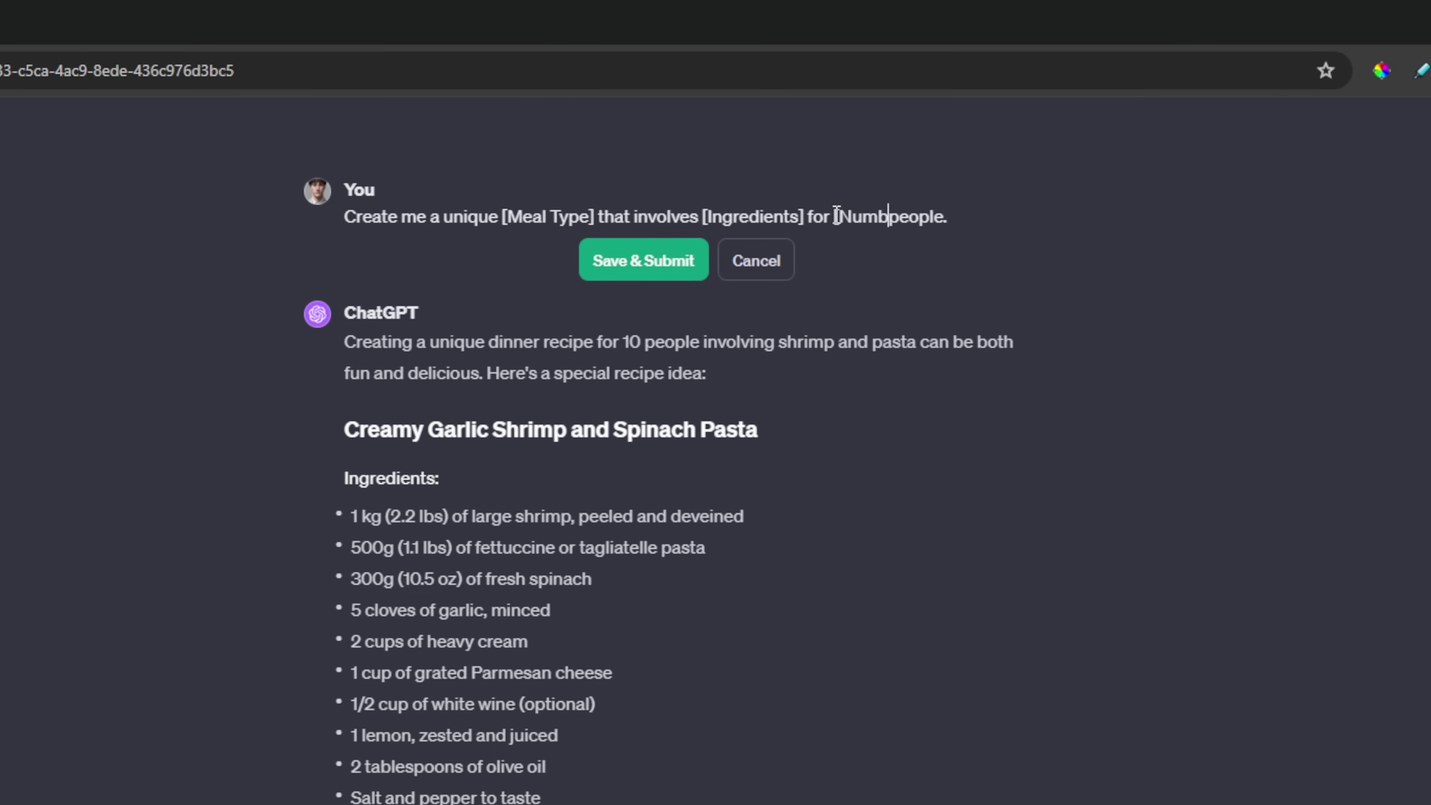
{"action": "type", "text": "er]"}
{"action": "left_click", "coordinate": [997, 216]}
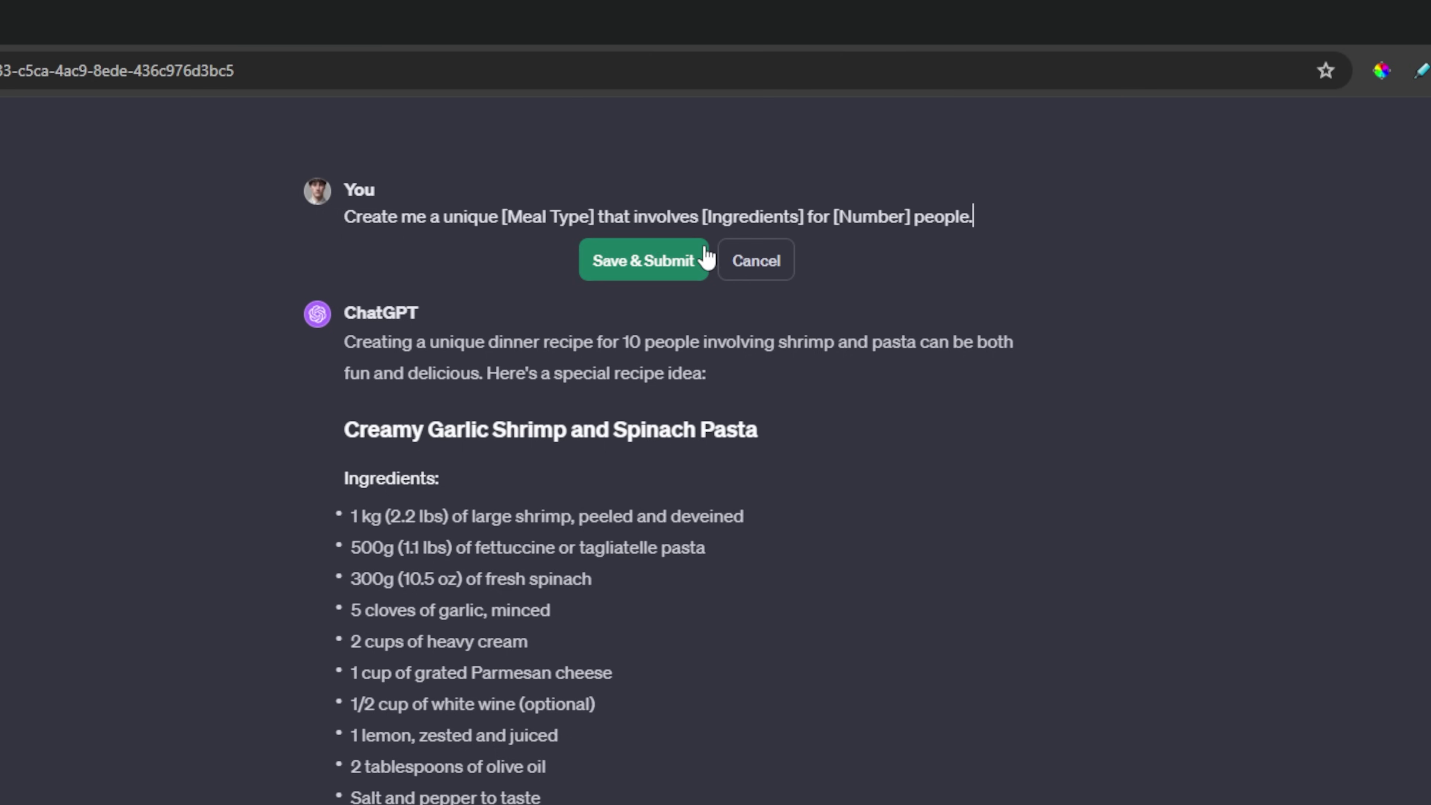
{"action": "triple_click", "coordinate": [741, 217]}
{"action": "key", "text": "ctrl+c"}
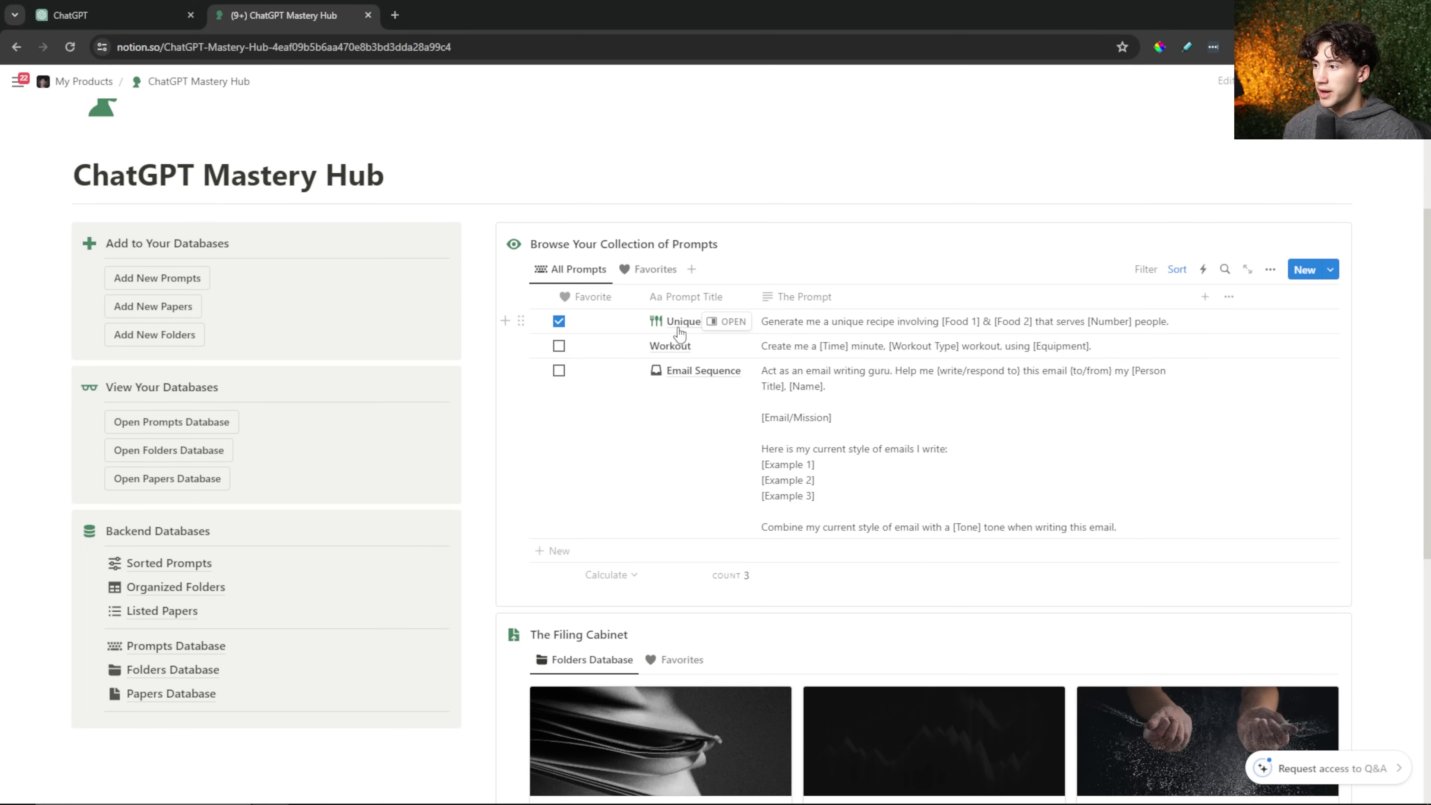
Paste the [Meal Type]/[Ingredients]/[Number] template over Notion's Unique Dinner prompt text.
{"action": "scroll", "coordinate": [786, 429], "scroll_direction": "up", "scroll_amount": 4}
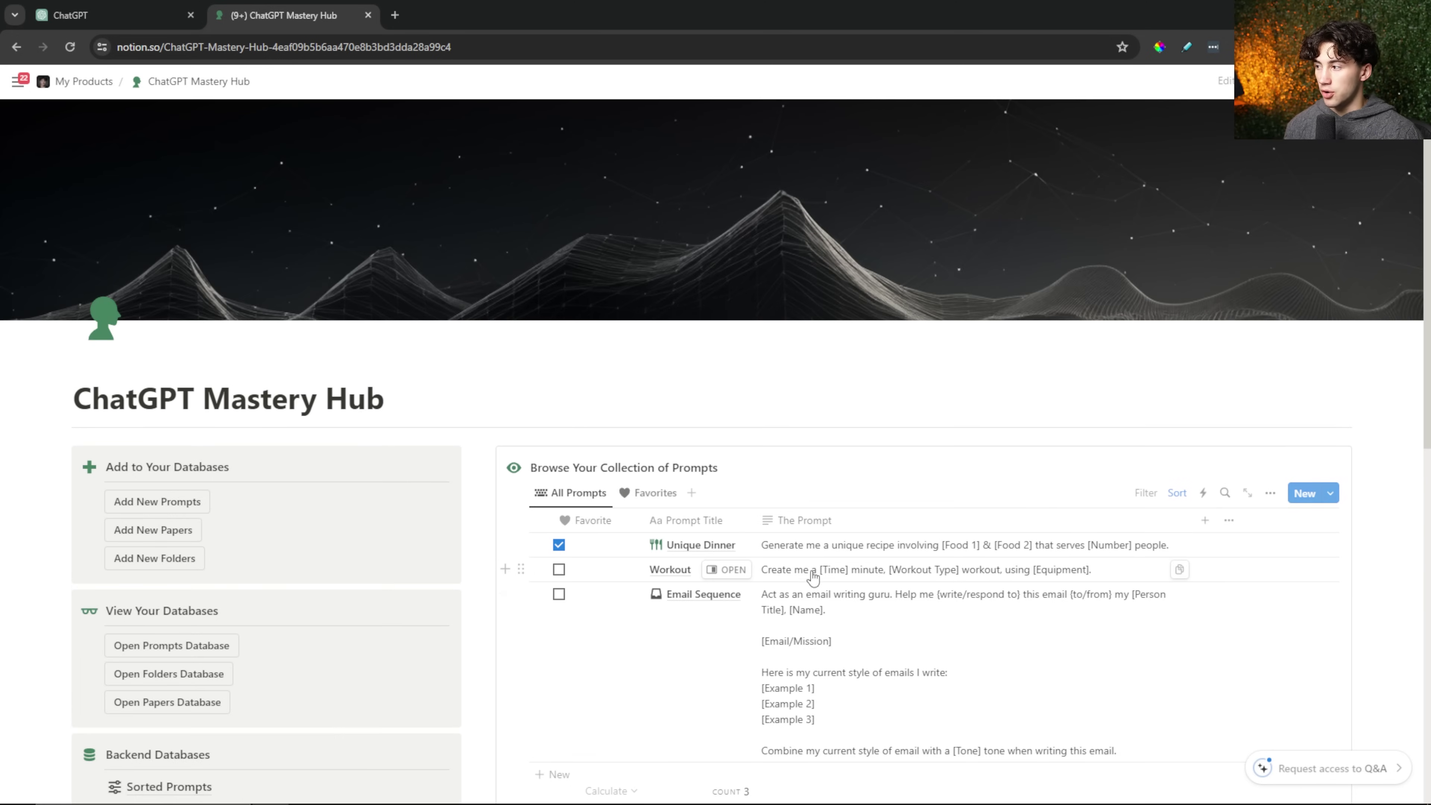
{"action": "scroll", "coordinate": [795, 589], "scroll_direction": "down", "scroll_amount": 5}
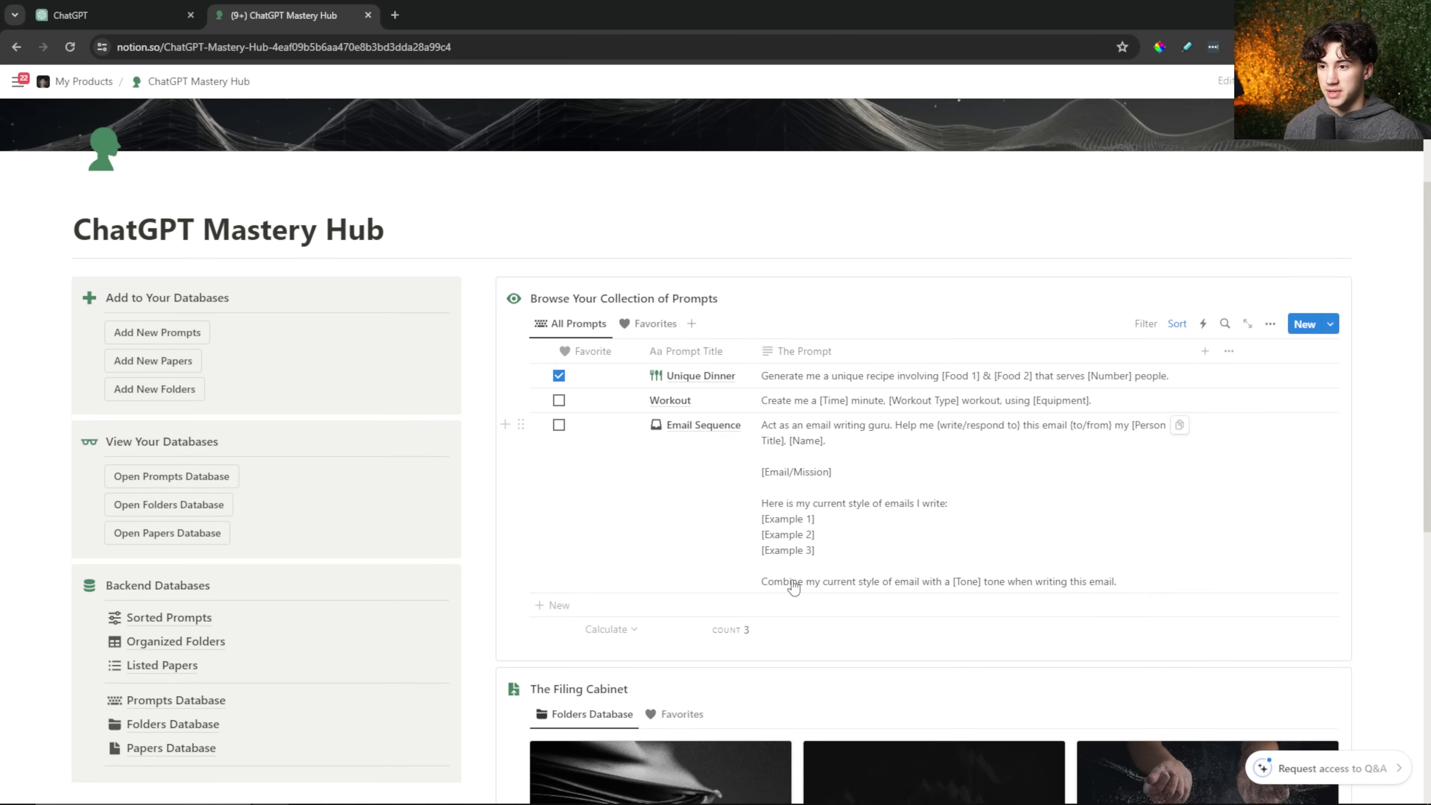
{"action": "scroll", "coordinate": [761, 468], "scroll_direction": "up", "scroll_amount": 3}
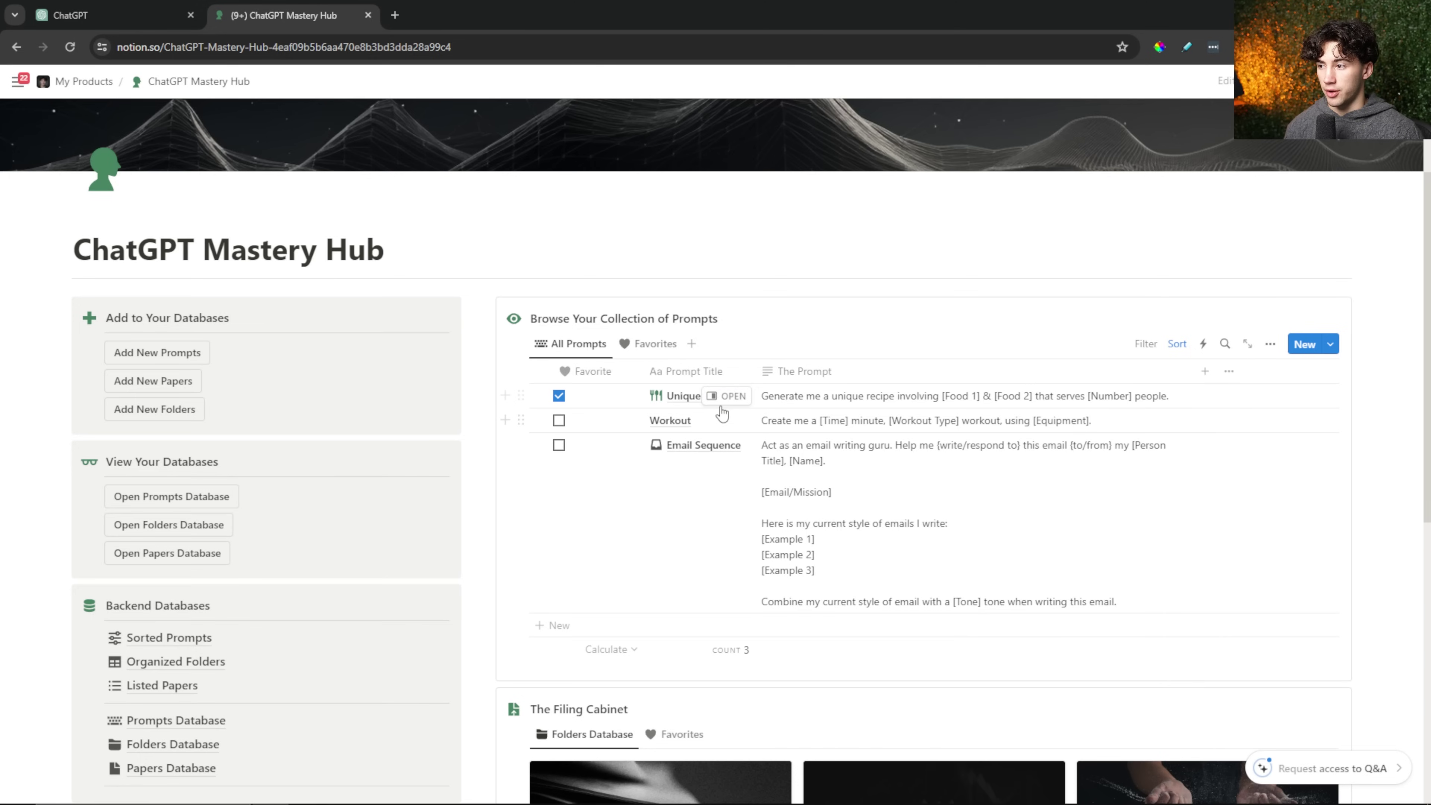
{"action": "left_click", "coordinate": [727, 396]}
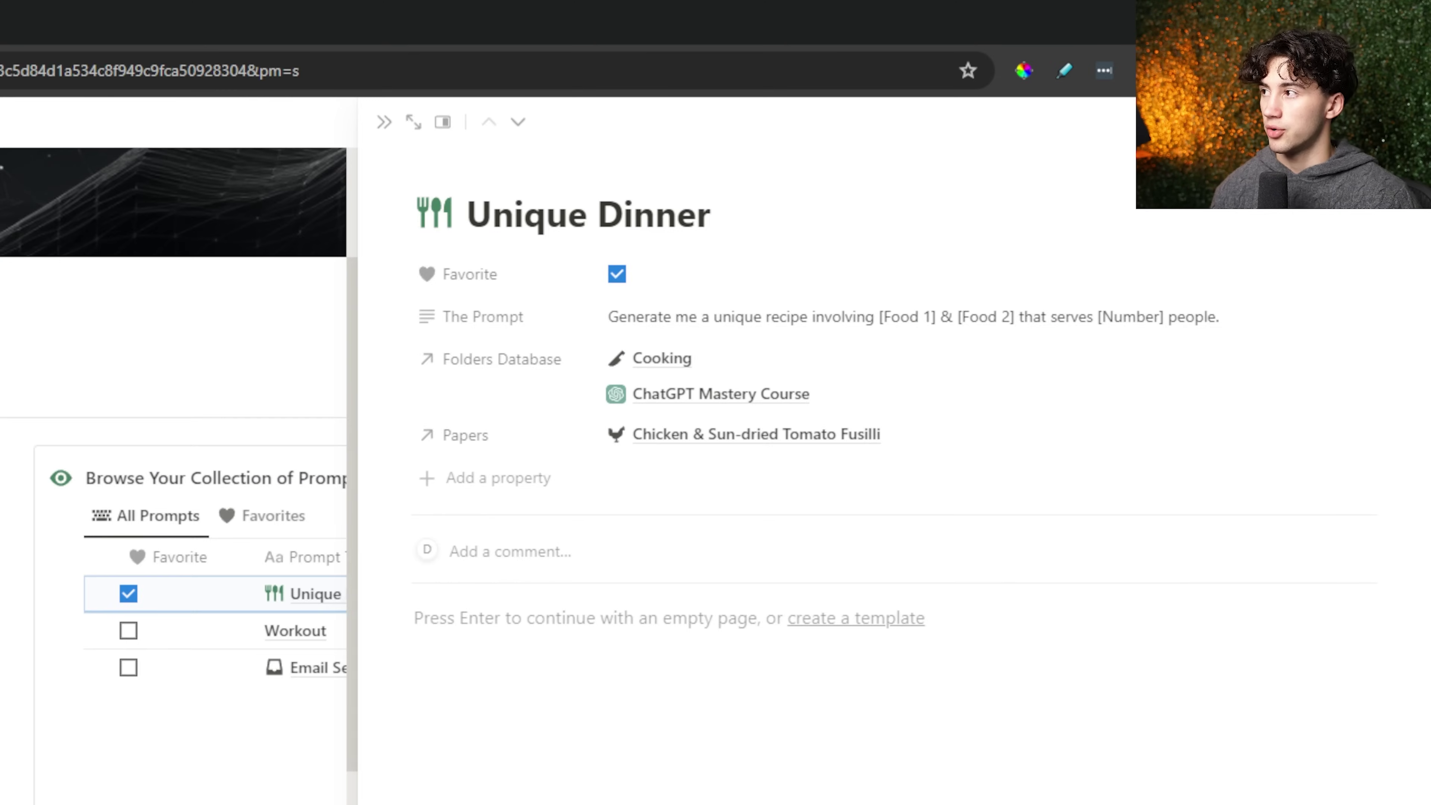
{"action": "left_click", "coordinate": [1067, 323]}
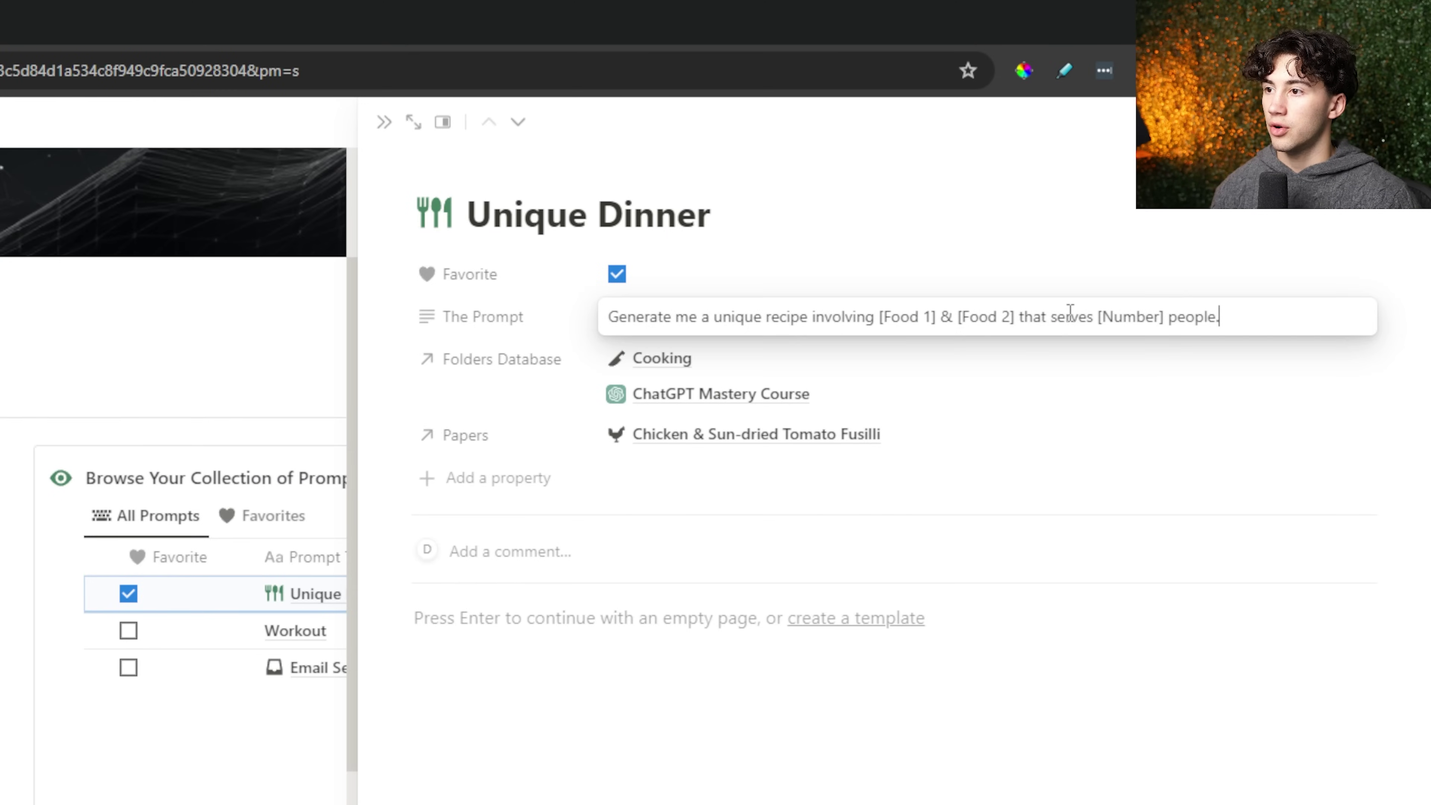
{"action": "key", "text": "ctrl+a"}
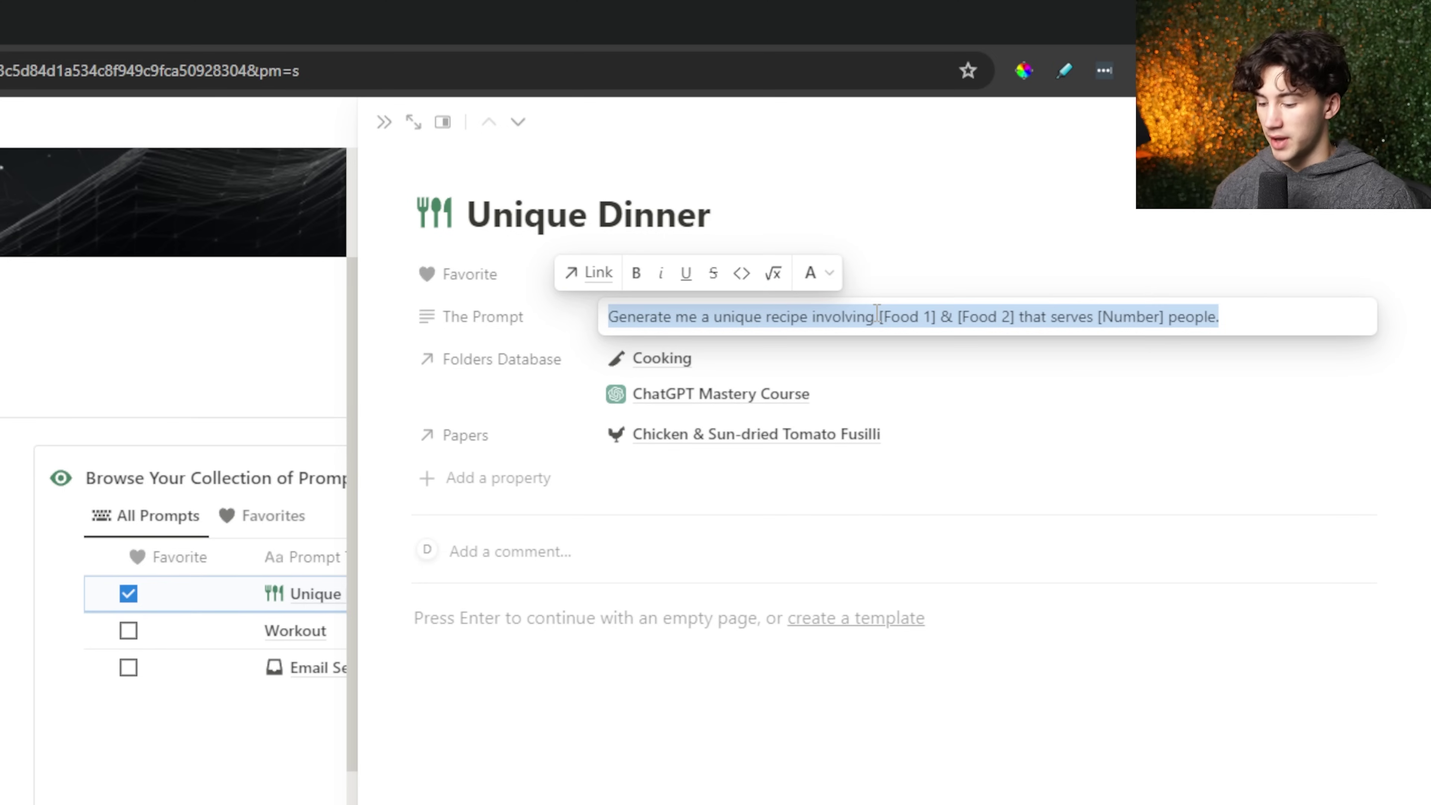
{"action": "key", "text": "ctrl+v"}
{"action": "left_click", "coordinate": [958, 198]}
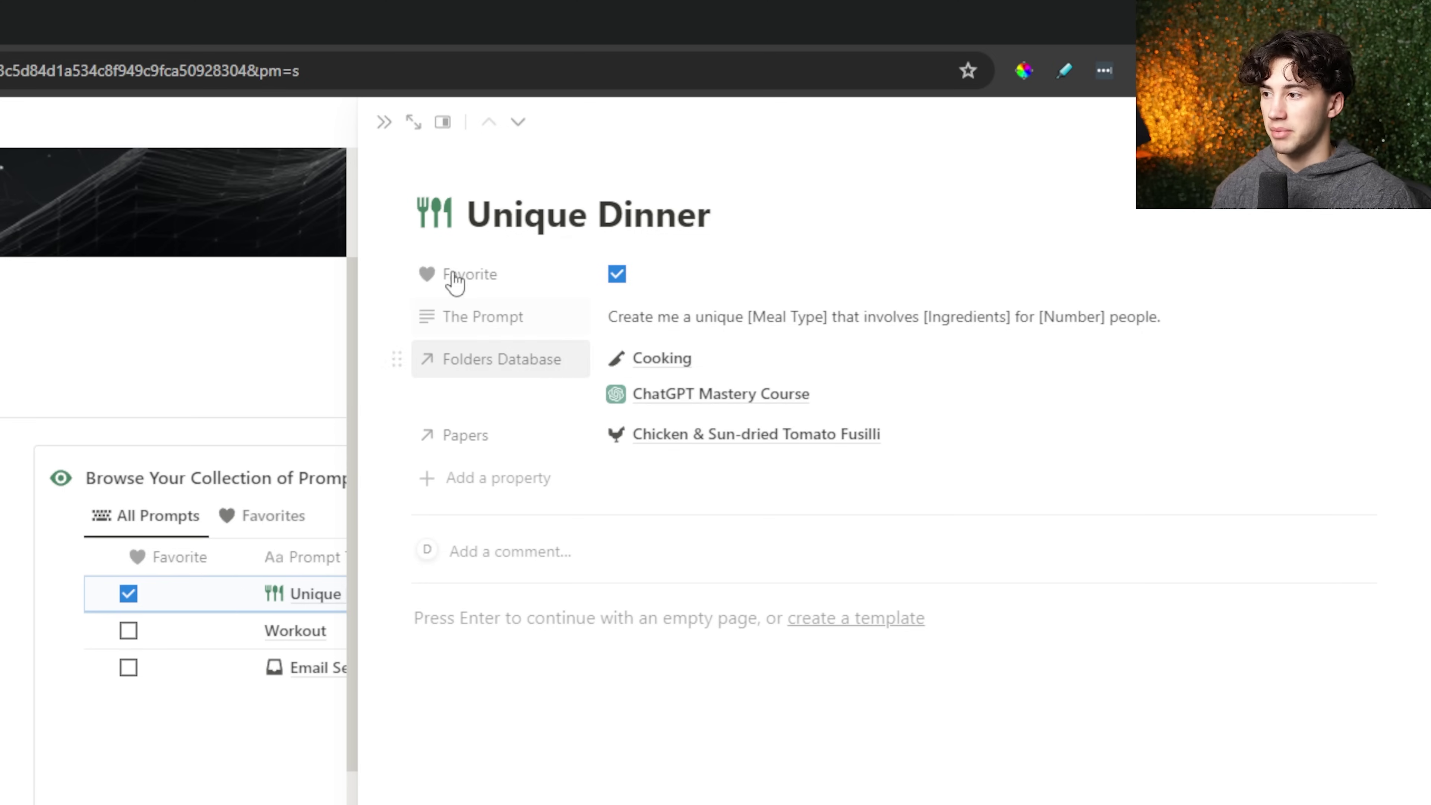
{"action": "left_click", "coordinate": [384, 122]}
{"action": "scroll", "coordinate": [830, 422], "scroll_direction": "down", "scroll_amount": 3}
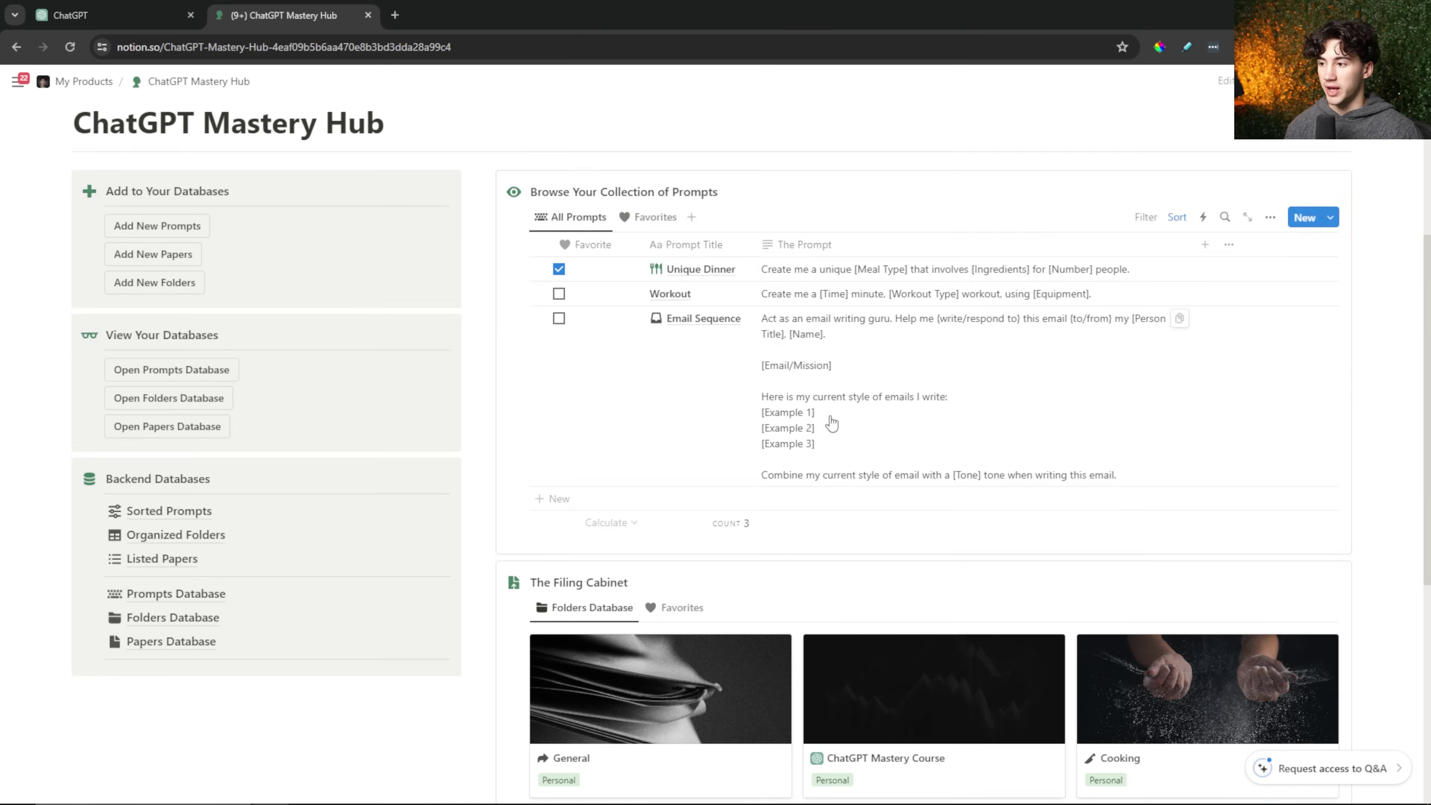
Scroll back up through the Notion ChatGPT Mastery Hub prompt collection.
{"action": "scroll", "coordinate": [830, 422], "scroll_direction": "up", "scroll_amount": 3}
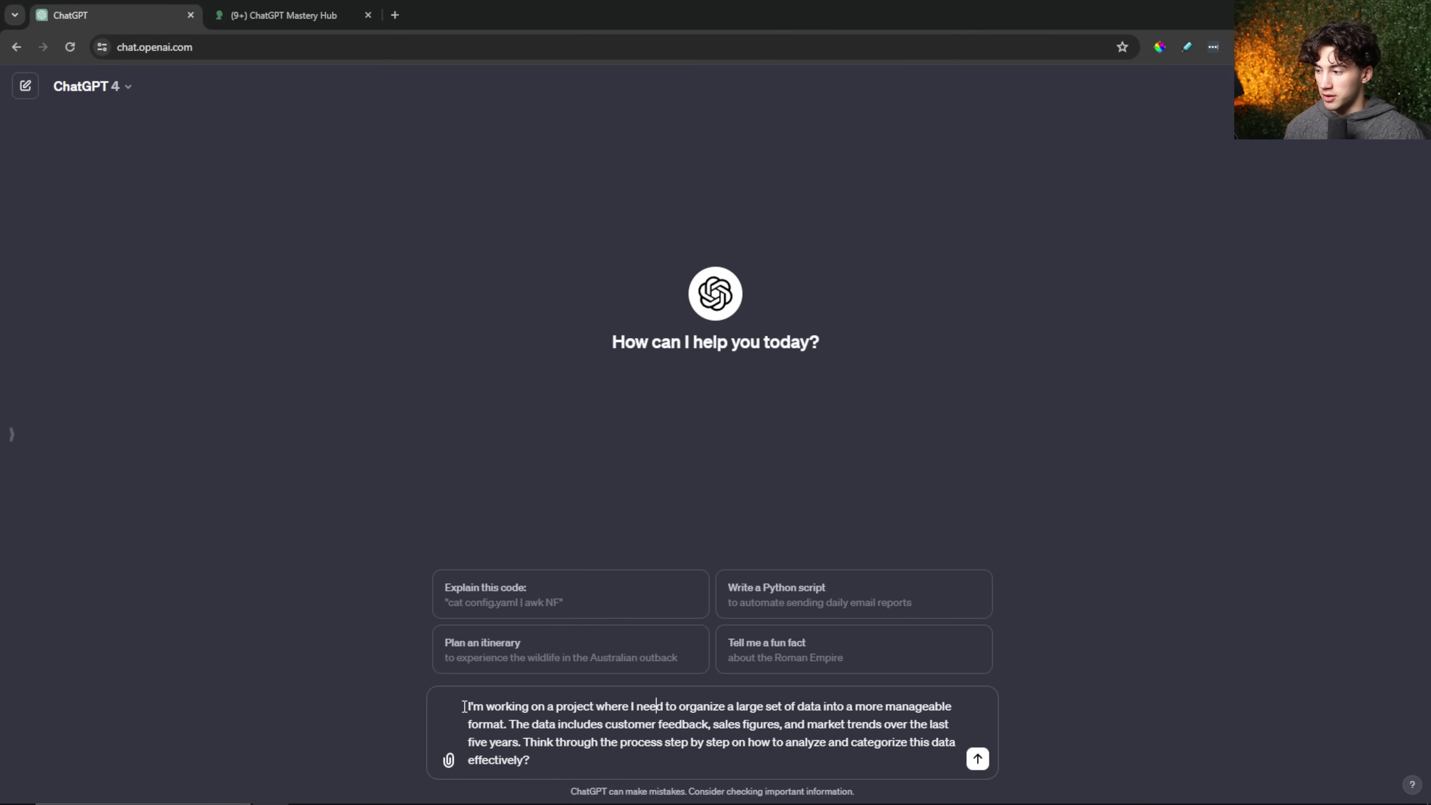
Highlight the prompt's opening, data description and 'think through step by step' instruction.
{"action": "left_click_drag", "start_coordinate": [464, 706], "coordinate": [1095, 661]}
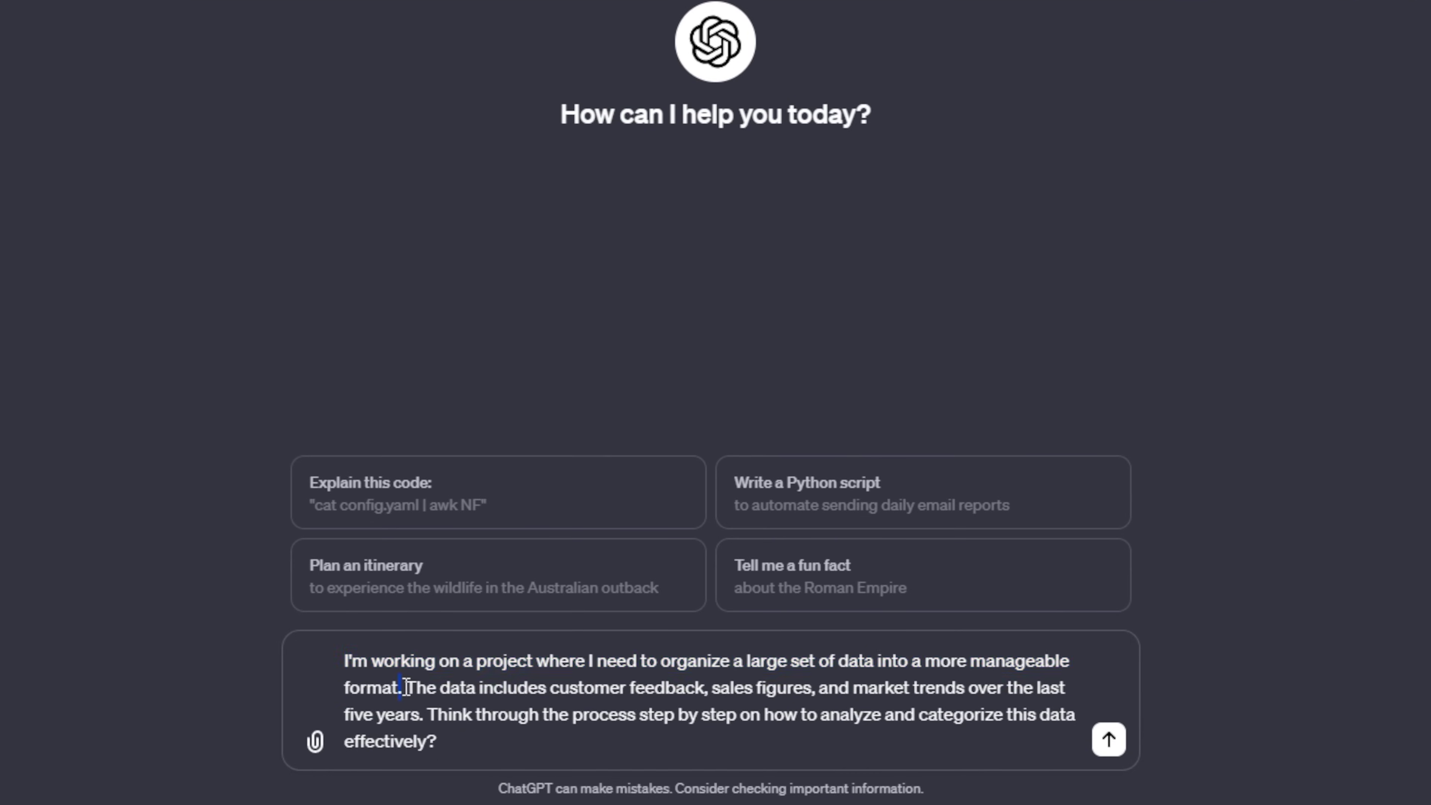
{"action": "left_click_drag", "start_coordinate": [709, 690], "coordinate": [1036, 694]}
{"action": "left_click", "coordinate": [397, 673]}
{"action": "left_click_drag", "start_coordinate": [423, 715], "coordinate": [561, 721]}
{"action": "left_click_drag", "start_coordinate": [662, 725], "coordinate": [907, 715]}
{"action": "left_click_drag", "start_coordinate": [1057, 713], "coordinate": [1078, 715]}
Replace the prompt's trailing question mark with a period.
{"action": "left_click", "coordinate": [456, 748]}
{"action": "key", "text": "BackSpace"}
{"action": "type", "text": "."}
{"action": "mouse_move", "coordinate": [1144, 801]}
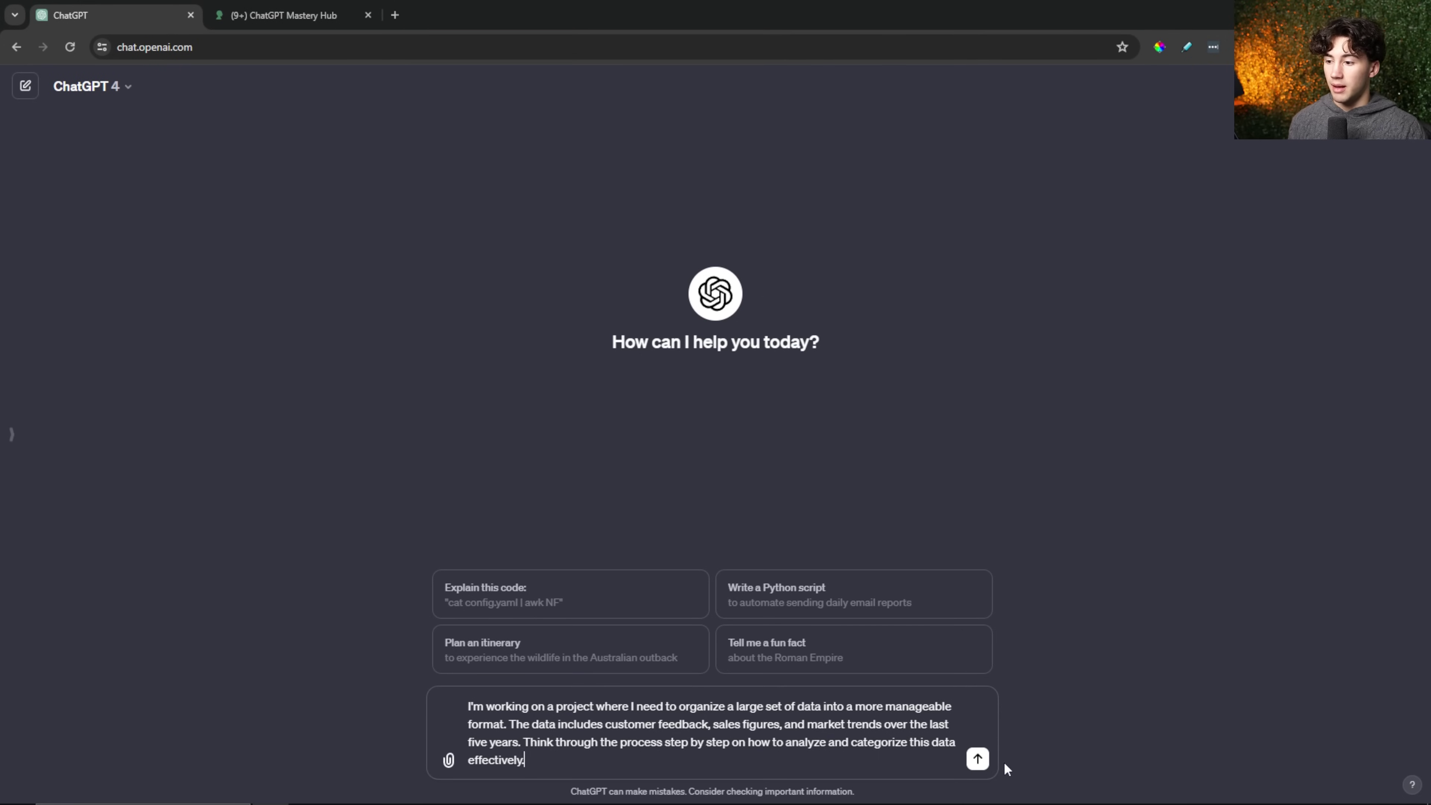
Send the data-organization prompt and scroll through the eight-step reply, pointing out its Step headings.
{"action": "left_click", "coordinate": [978, 759]}
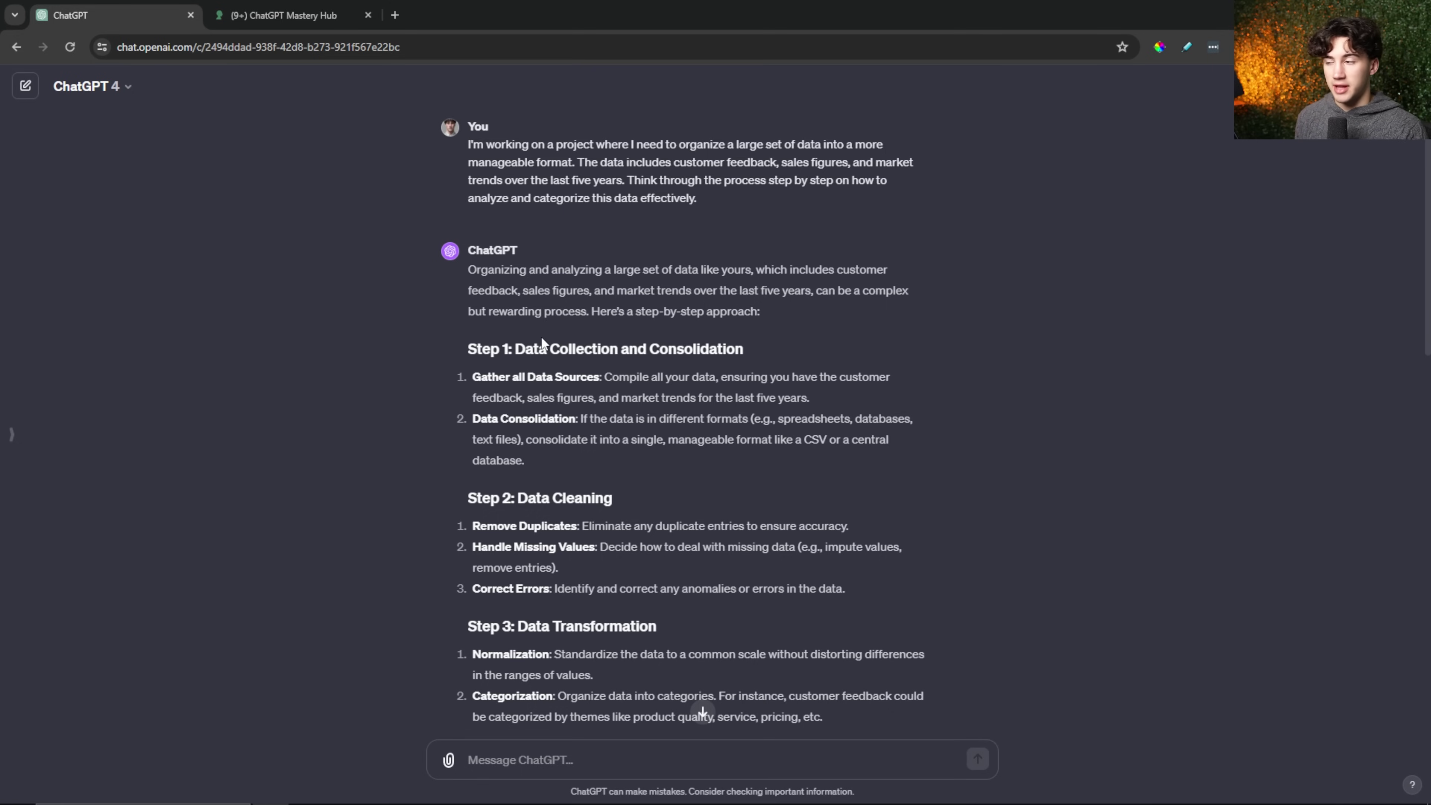
{"action": "scroll", "coordinate": [542, 341], "scroll_direction": "down", "scroll_amount": 4}
{"action": "double_click", "coordinate": [483, 274]}
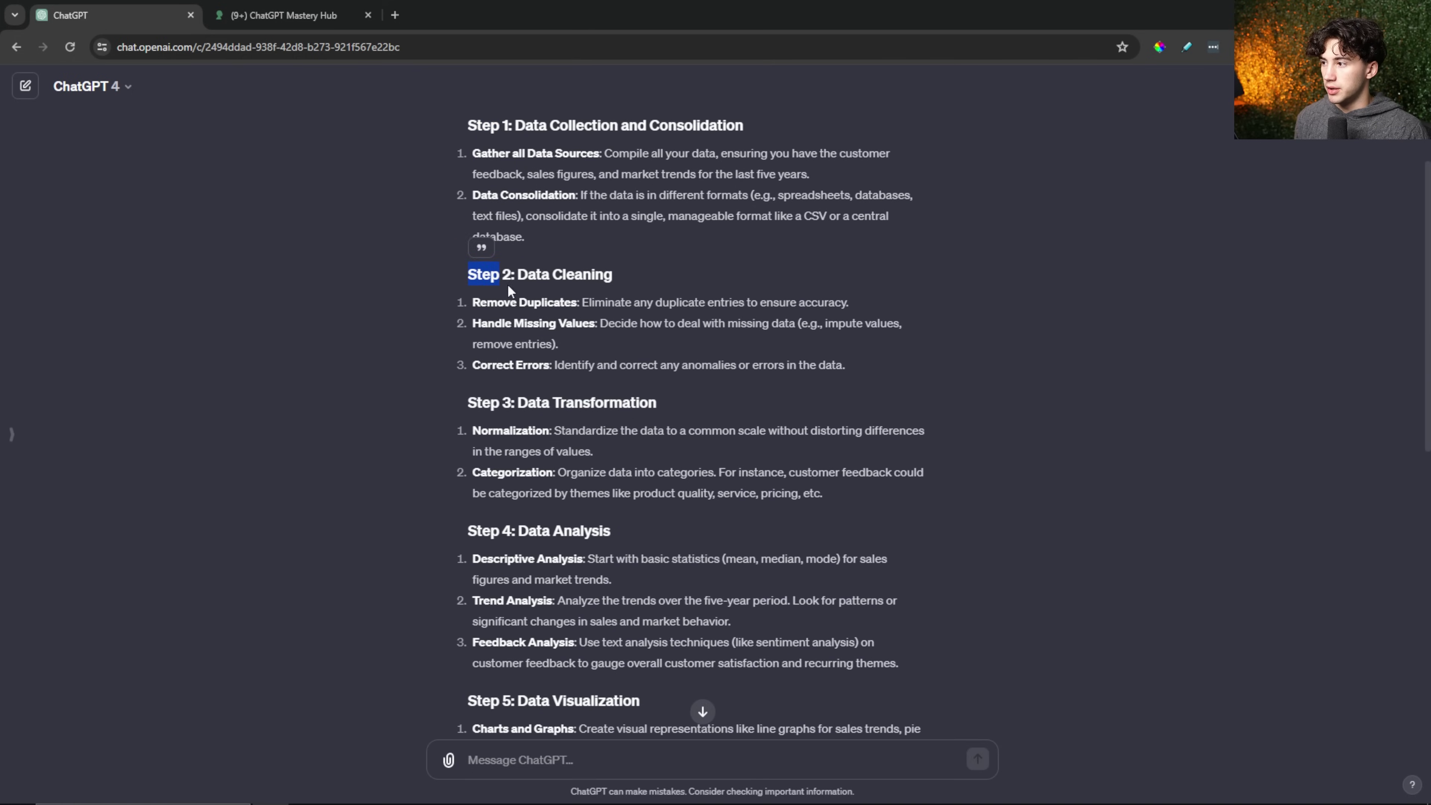
{"action": "left_click_drag", "start_coordinate": [479, 402], "coordinate": [491, 403]}
{"action": "scroll", "coordinate": [537, 514], "scroll_direction": "down", "scroll_amount": 10}
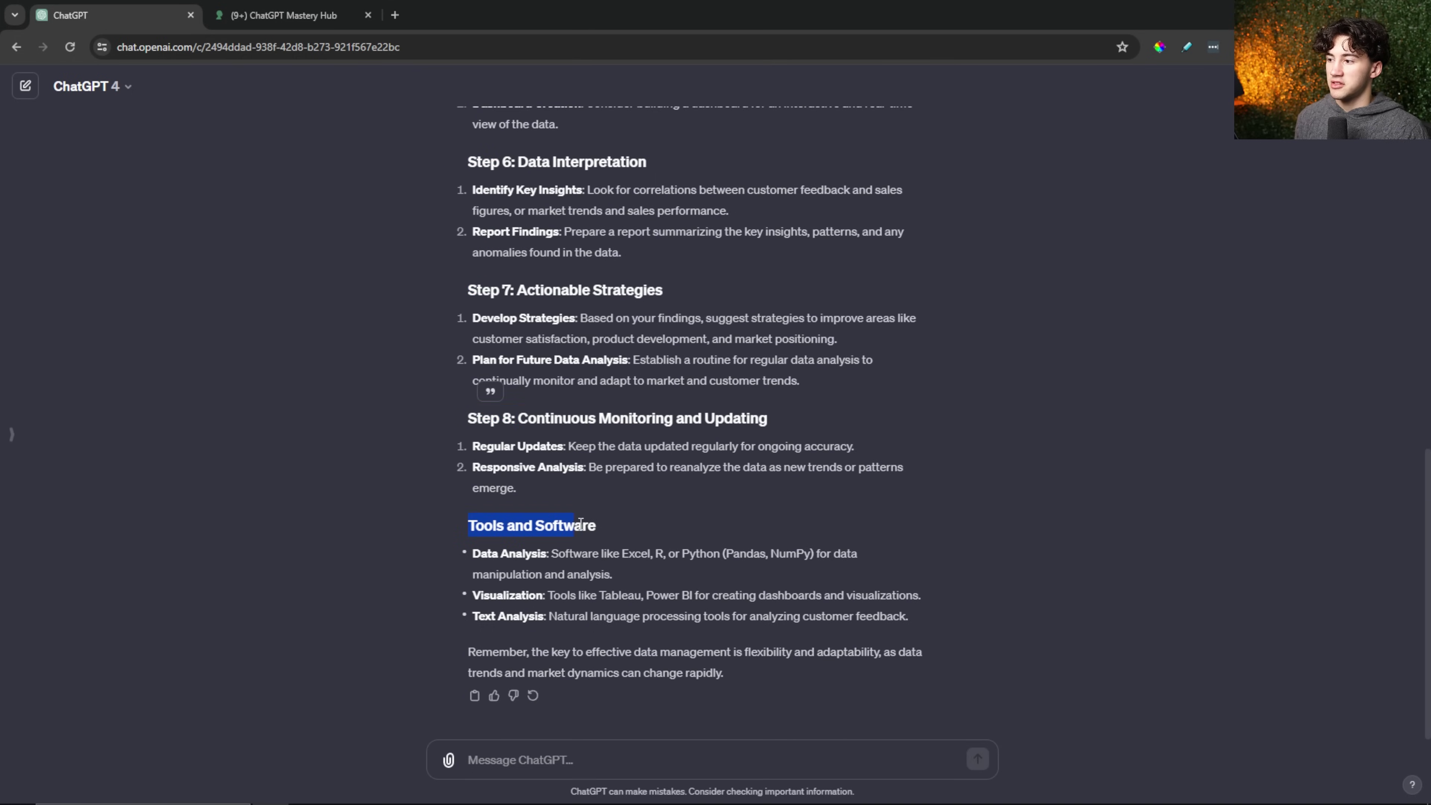
{"action": "scroll", "coordinate": [655, 525], "scroll_direction": "up", "scroll_amount": 8}
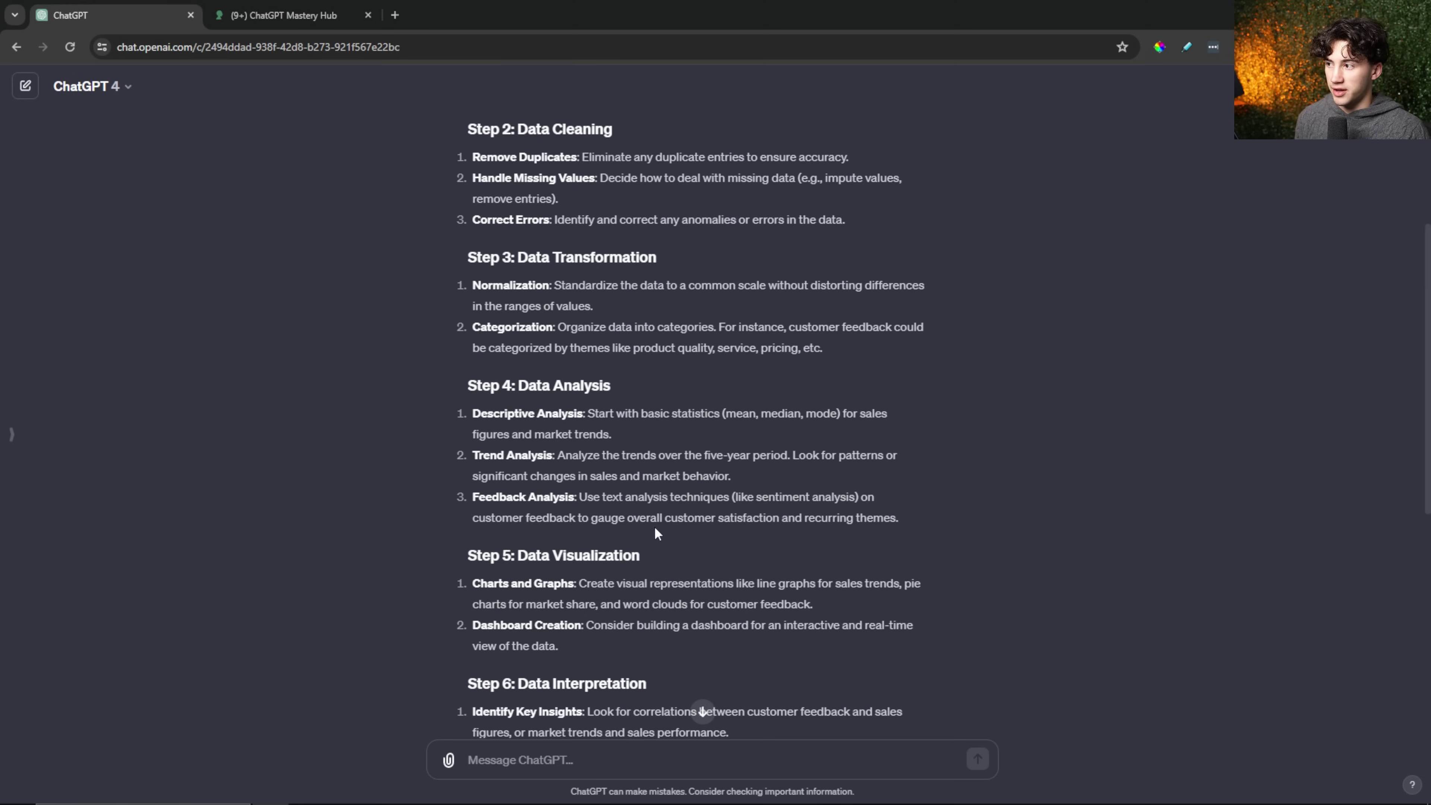
{"action": "scroll", "coordinate": [651, 531], "scroll_direction": "up", "scroll_amount": 6}
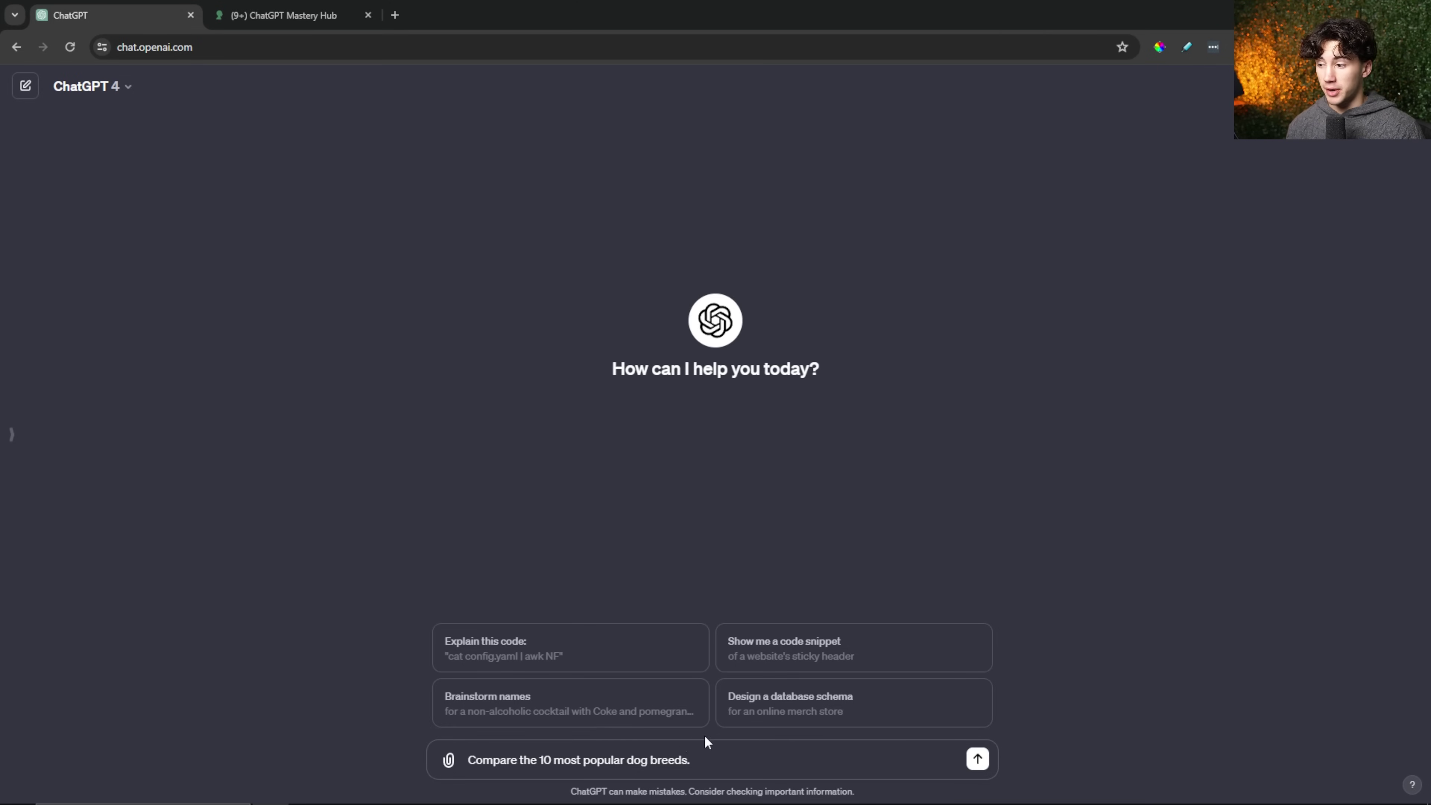
Append the table request for hostility, friendliness, price, lifespan and weight, joining it with ' in'.
{"action": "left_click_drag", "start_coordinate": [471, 760], "coordinate": [692, 761]}
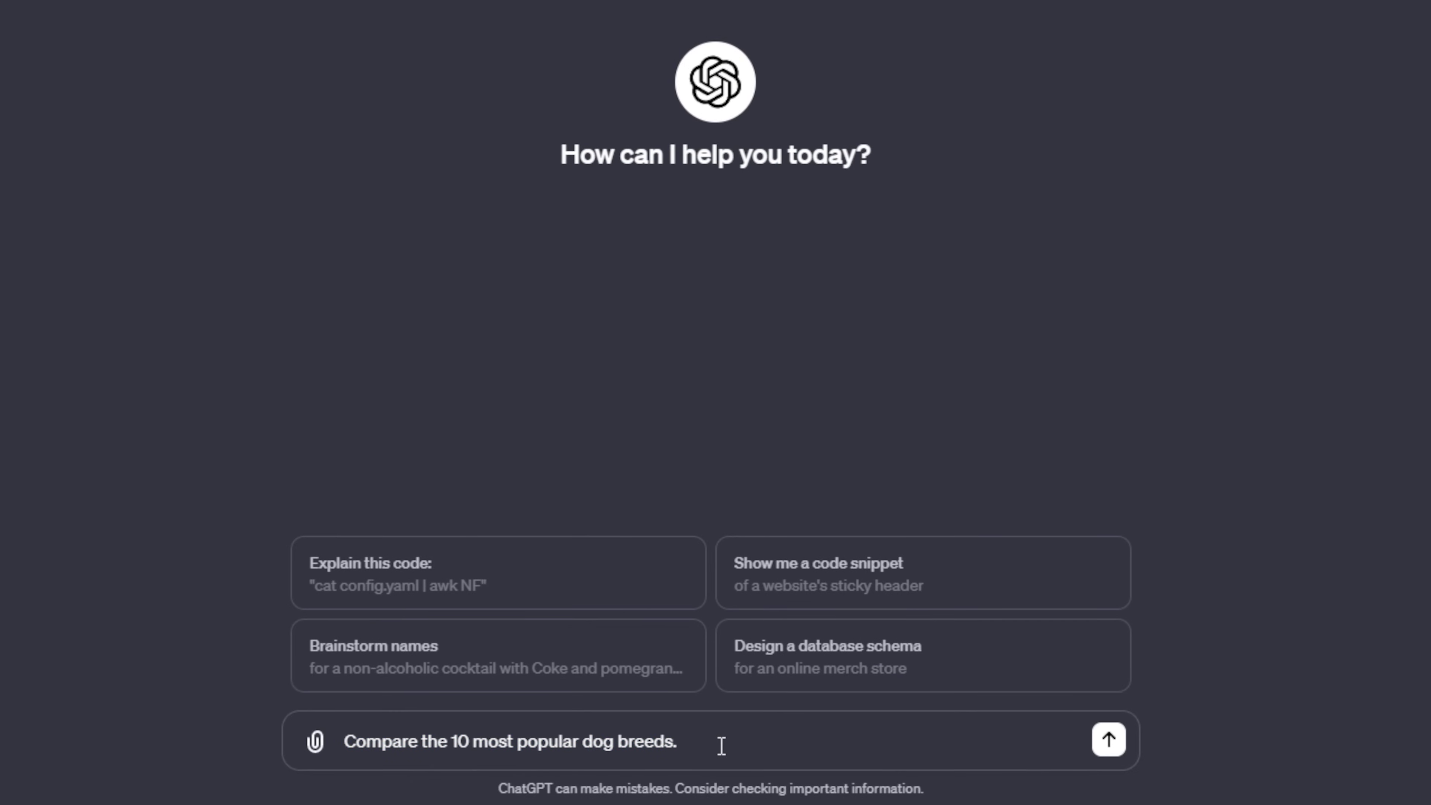
{"action": "type", "text": "in a table with the compared criteria being hostility, friendliness, price, lifespan and weight."}
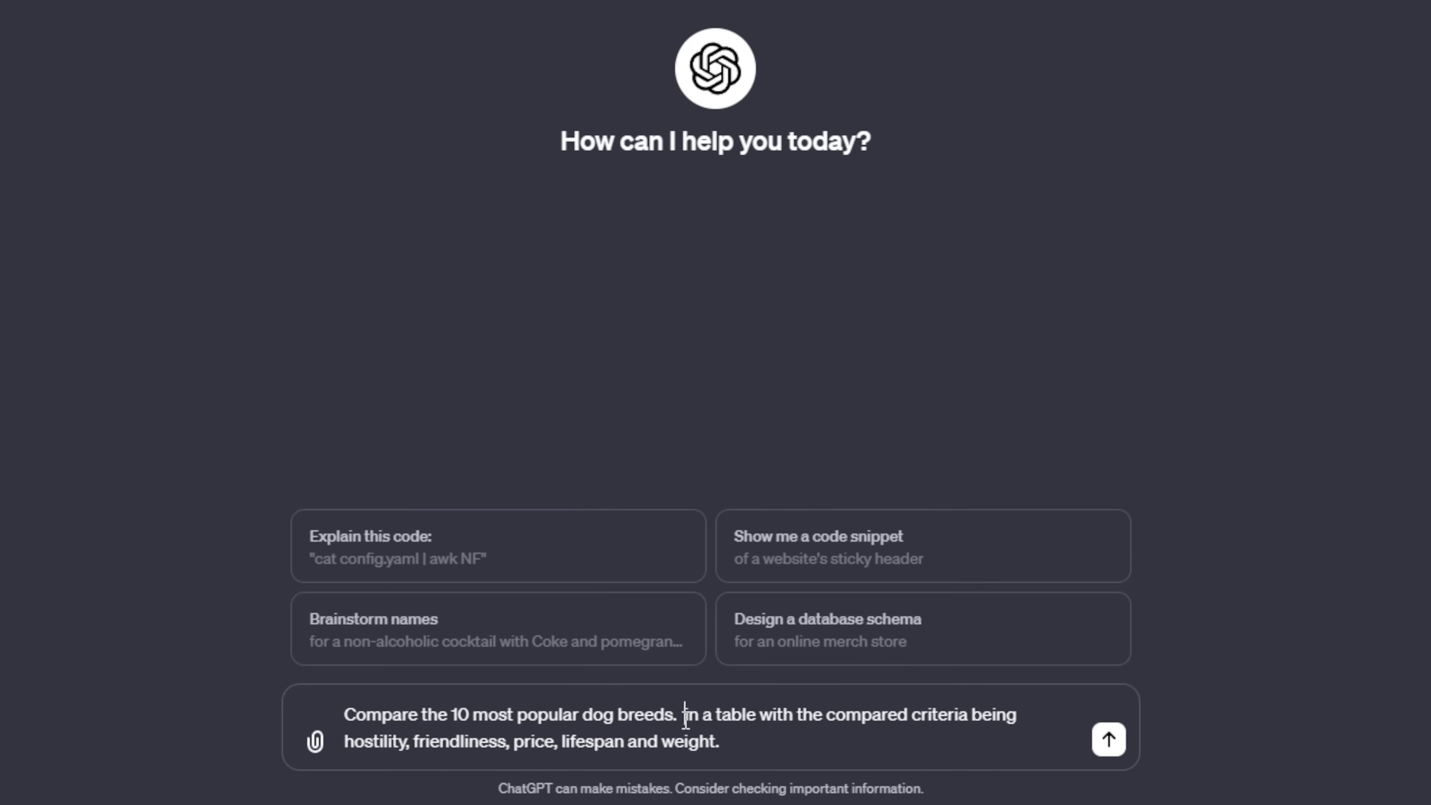
{"action": "key", "text": "BackSpace"}
{"action": "type", "text": "i"}
{"action": "key", "text": "Left"}
{"action": "key", "text": "BackSpace"}
{"action": "key", "text": "BackSpace"}
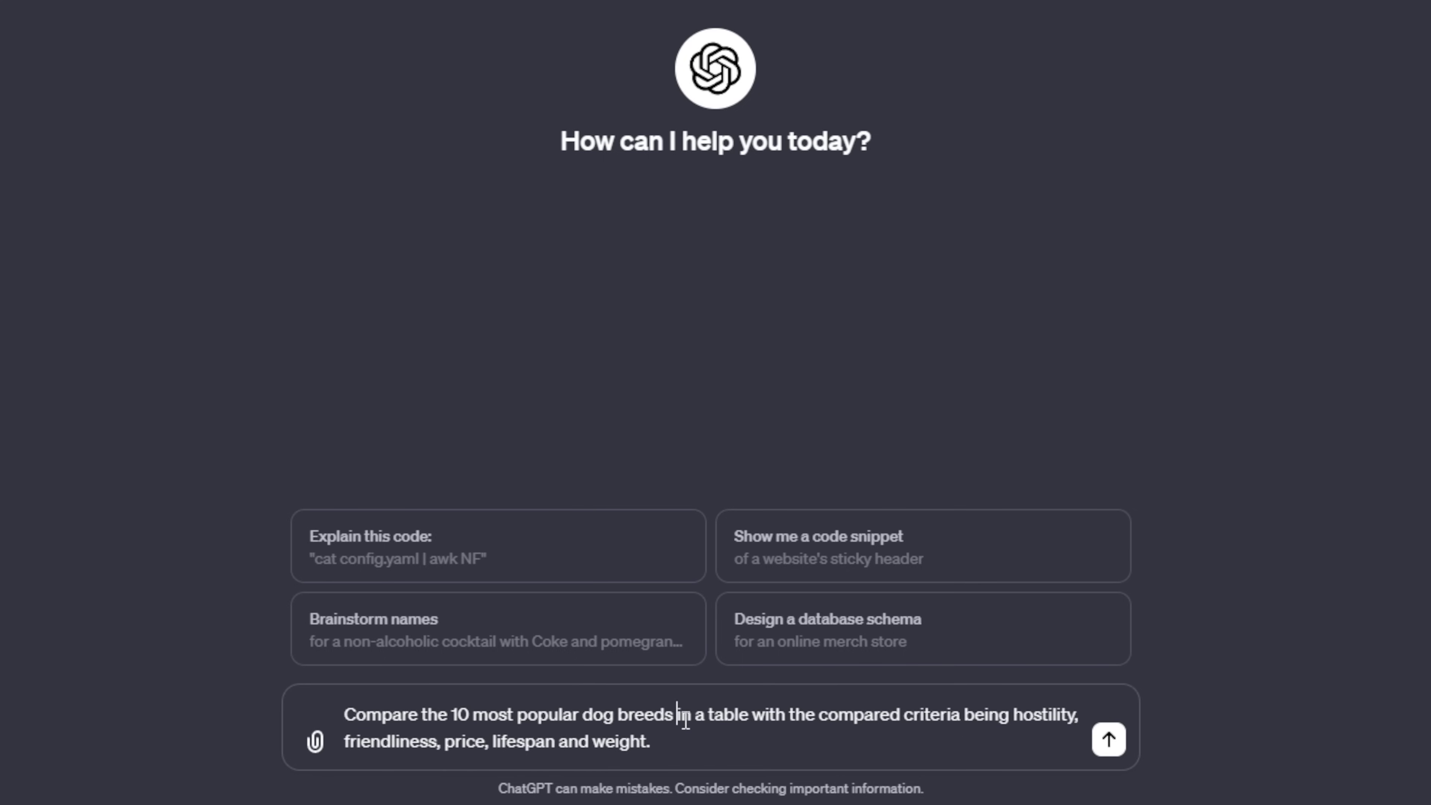
{"action": "left_click", "coordinate": [691, 722]}
Highlight the listed comparison criteria and the words 'a table' in the prompt.
{"action": "left_click_drag", "start_coordinate": [818, 711], "coordinate": [1052, 715]}
{"action": "left_click_drag", "start_coordinate": [506, 738], "coordinate": [524, 736]}
{"action": "left_click_drag", "start_coordinate": [782, 766], "coordinate": [581, 742]}
{"action": "left_click_drag", "start_coordinate": [749, 715], "coordinate": [698, 713]}
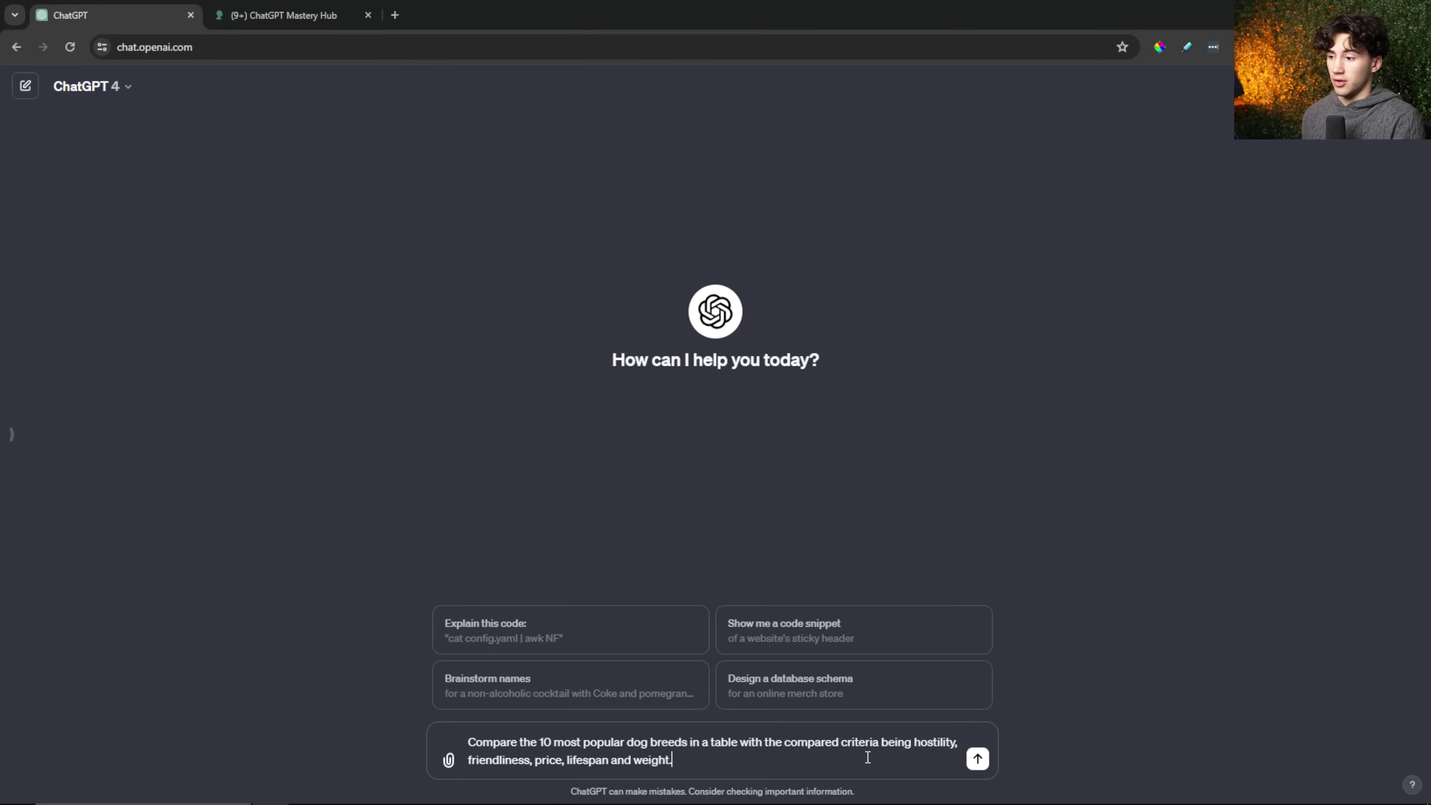
Send the dog-breed table prompt and scroll through the generated 10-breed comparison table.
{"action": "left_click", "coordinate": [975, 760]}
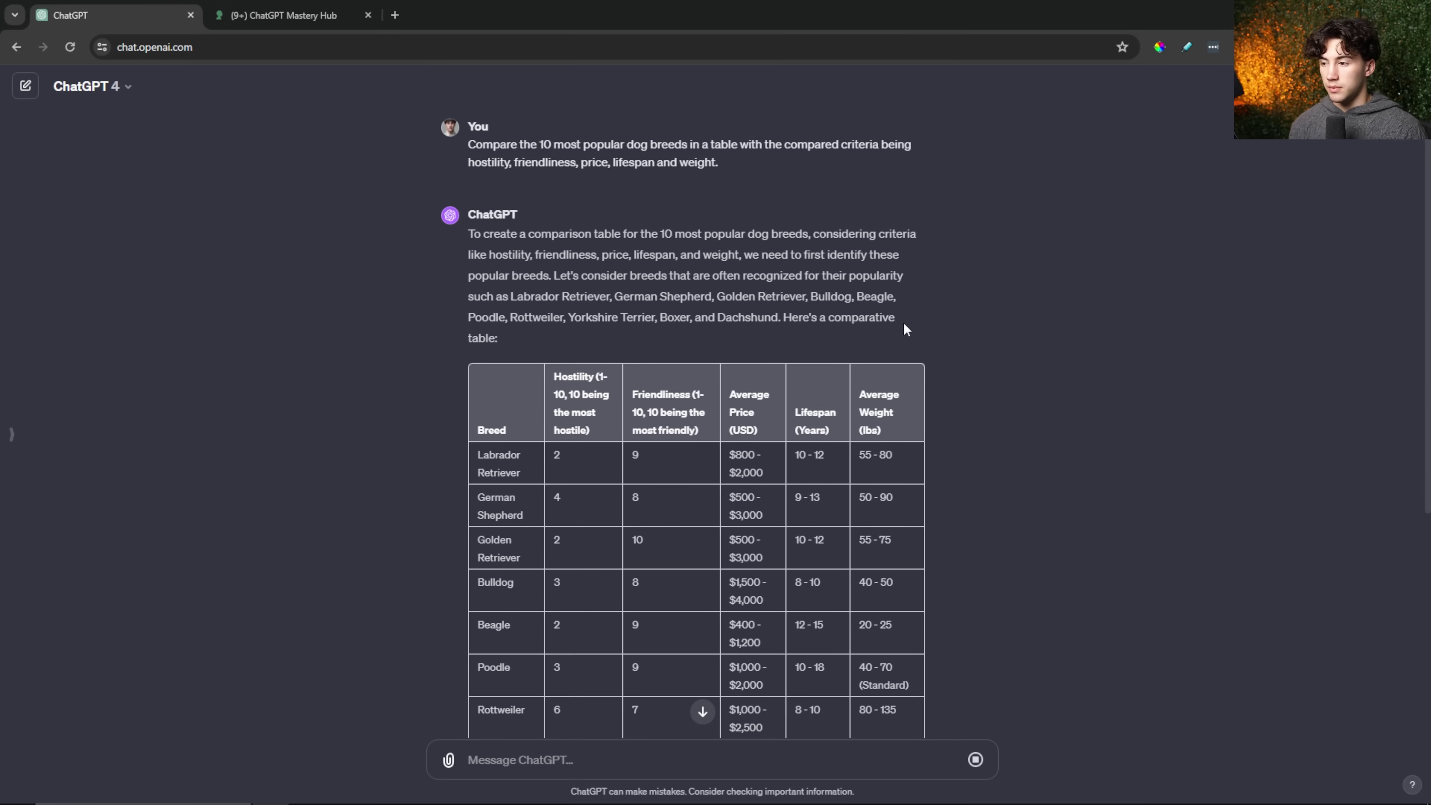
{"action": "scroll", "coordinate": [903, 322], "scroll_direction": "down", "scroll_amount": 3}
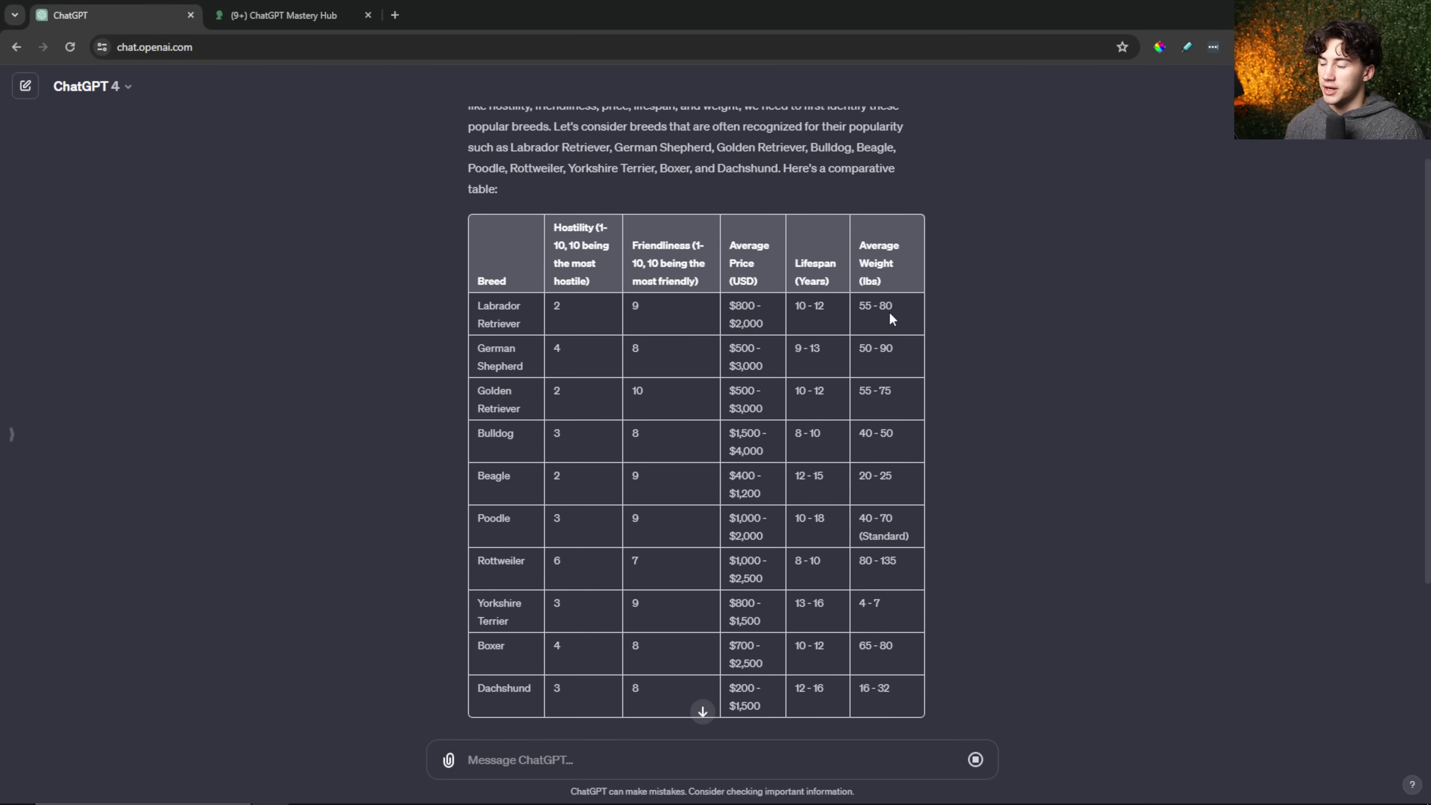
{"action": "scroll", "coordinate": [891, 319], "scroll_direction": "down", "scroll_amount": 1}
{"action": "left_click_drag", "start_coordinate": [478, 235], "coordinate": [616, 614]}
{"action": "left_click", "coordinate": [617, 606]}
{"action": "scroll", "coordinate": [733, 364], "scroll_direction": "down", "scroll_amount": 1}
{"action": "scroll", "coordinate": [733, 363], "scroll_direction": "down", "scroll_amount": 3}
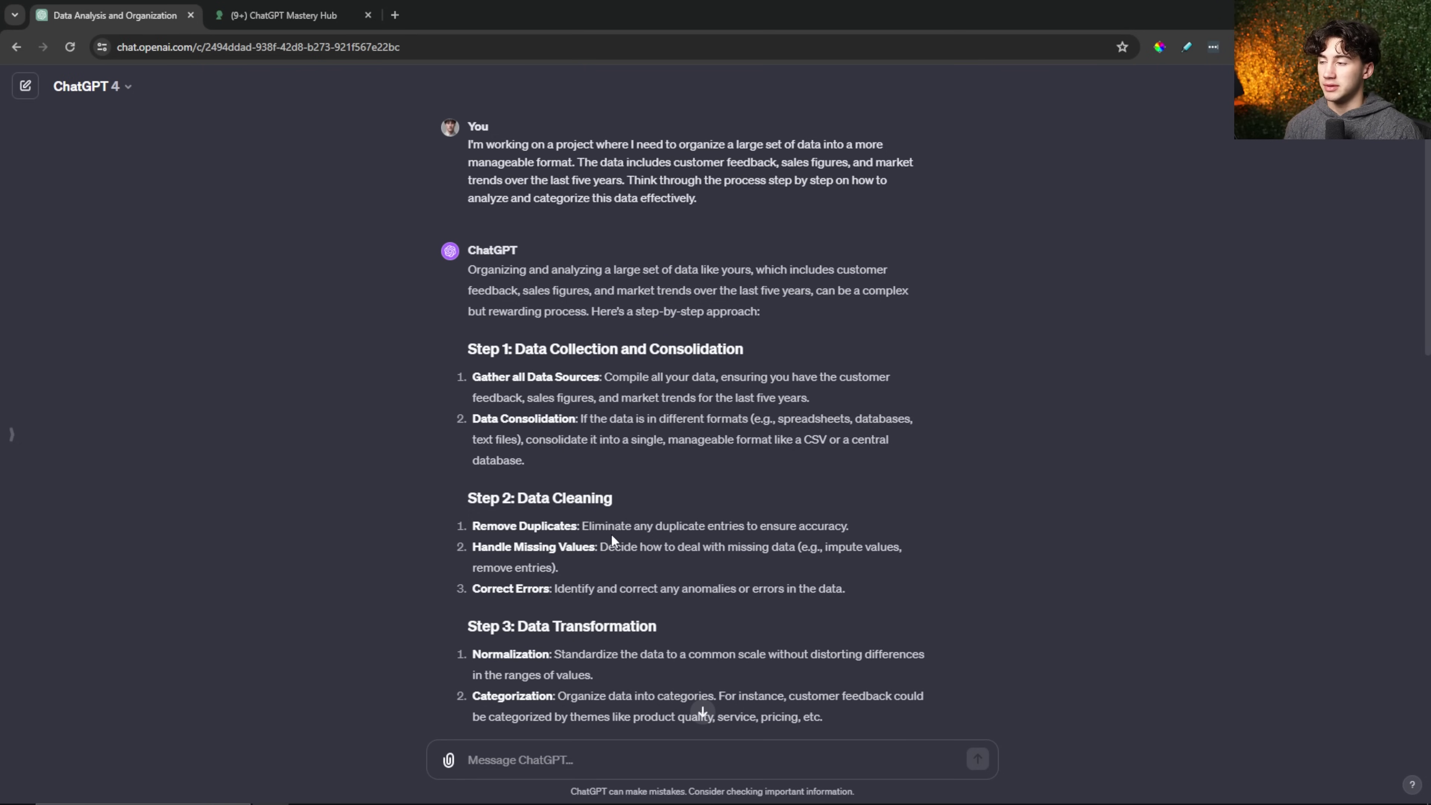
Ask the data-analysis chat 'Did you miss anything?' and send it.
{"action": "scroll", "coordinate": [711, 550], "scroll_direction": "down", "scroll_amount": 1}
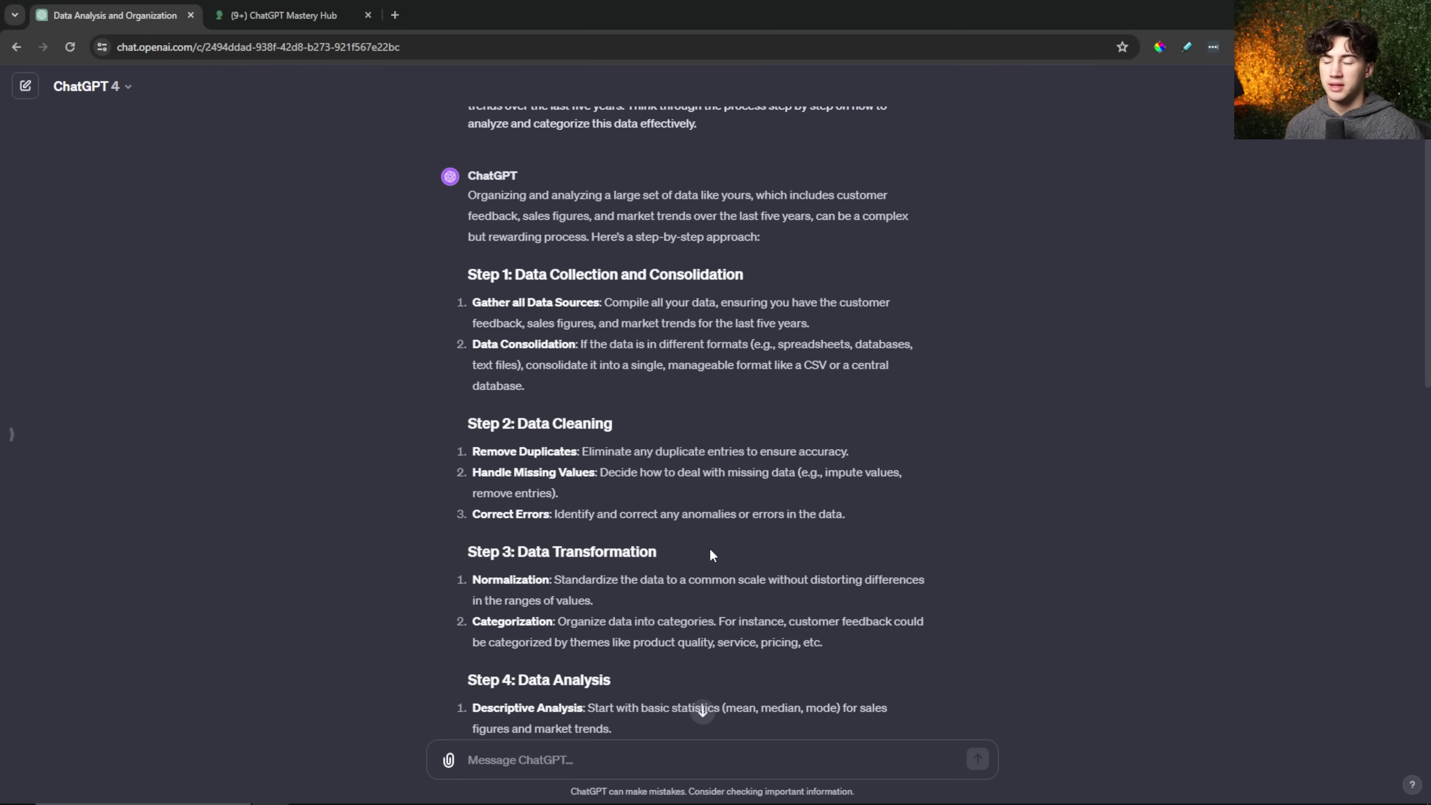
{"action": "scroll", "coordinate": [711, 555], "scroll_direction": "up", "scroll_amount": 1}
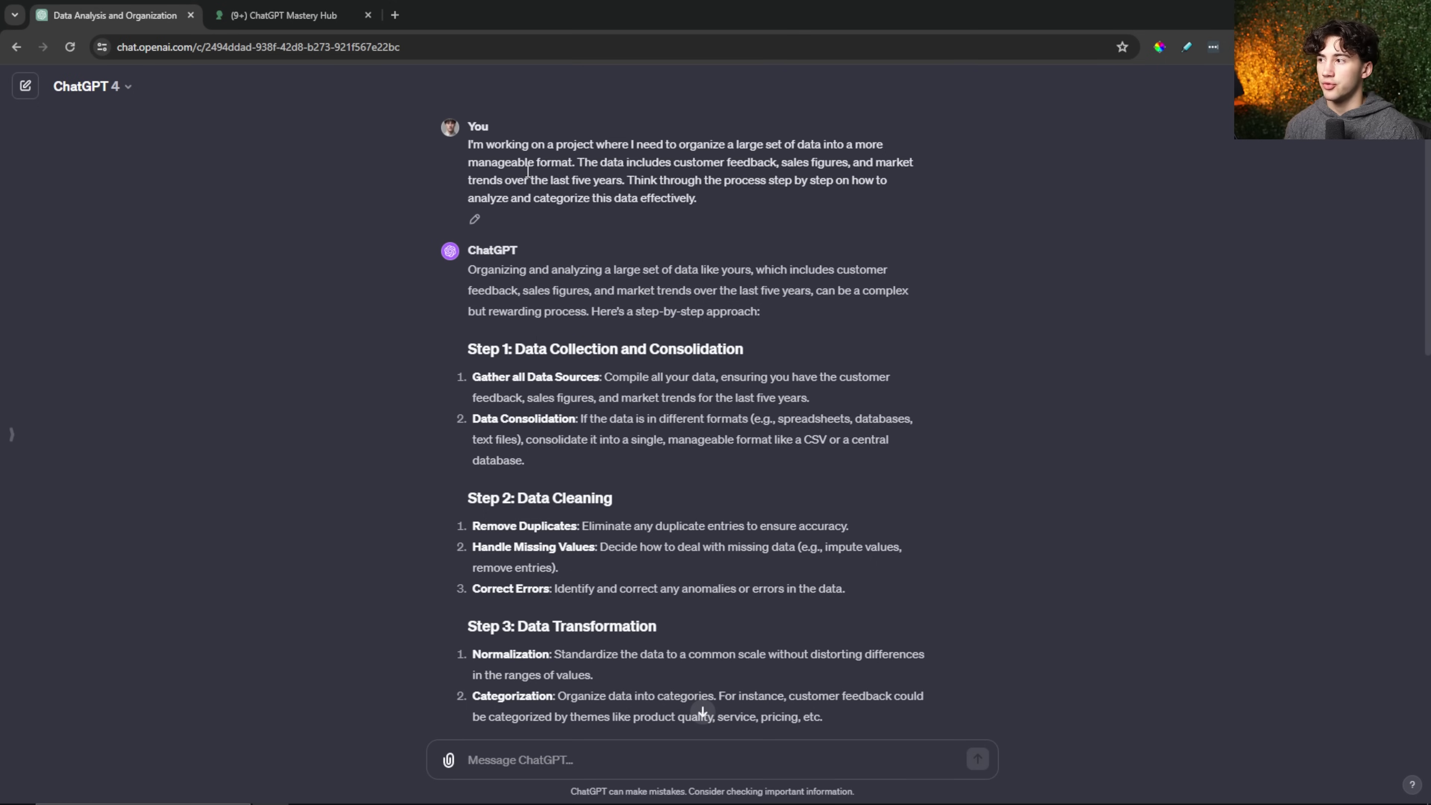
{"action": "scroll", "coordinate": [608, 212], "scroll_direction": "down", "scroll_amount": 12}
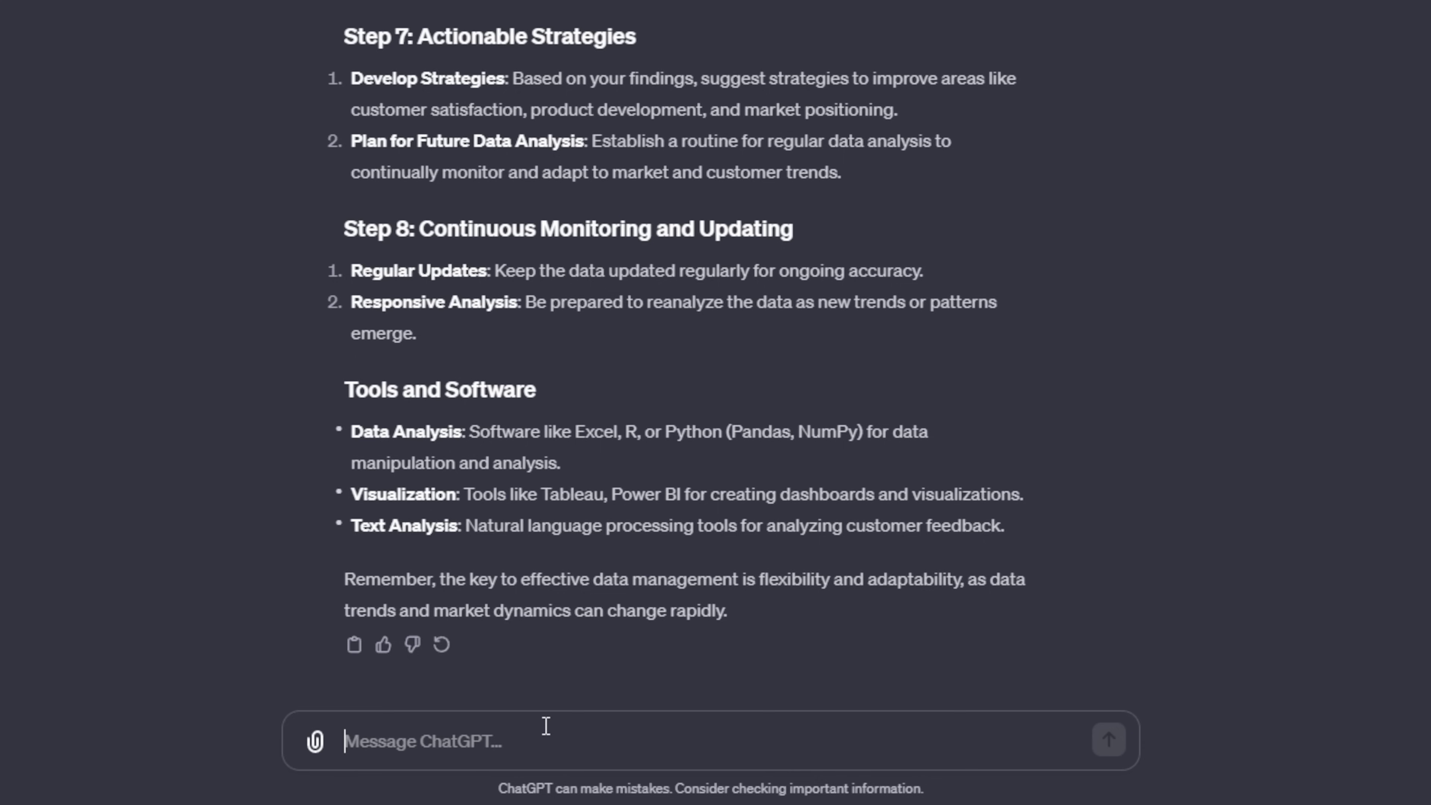
{"action": "type", "text": "Did you"}
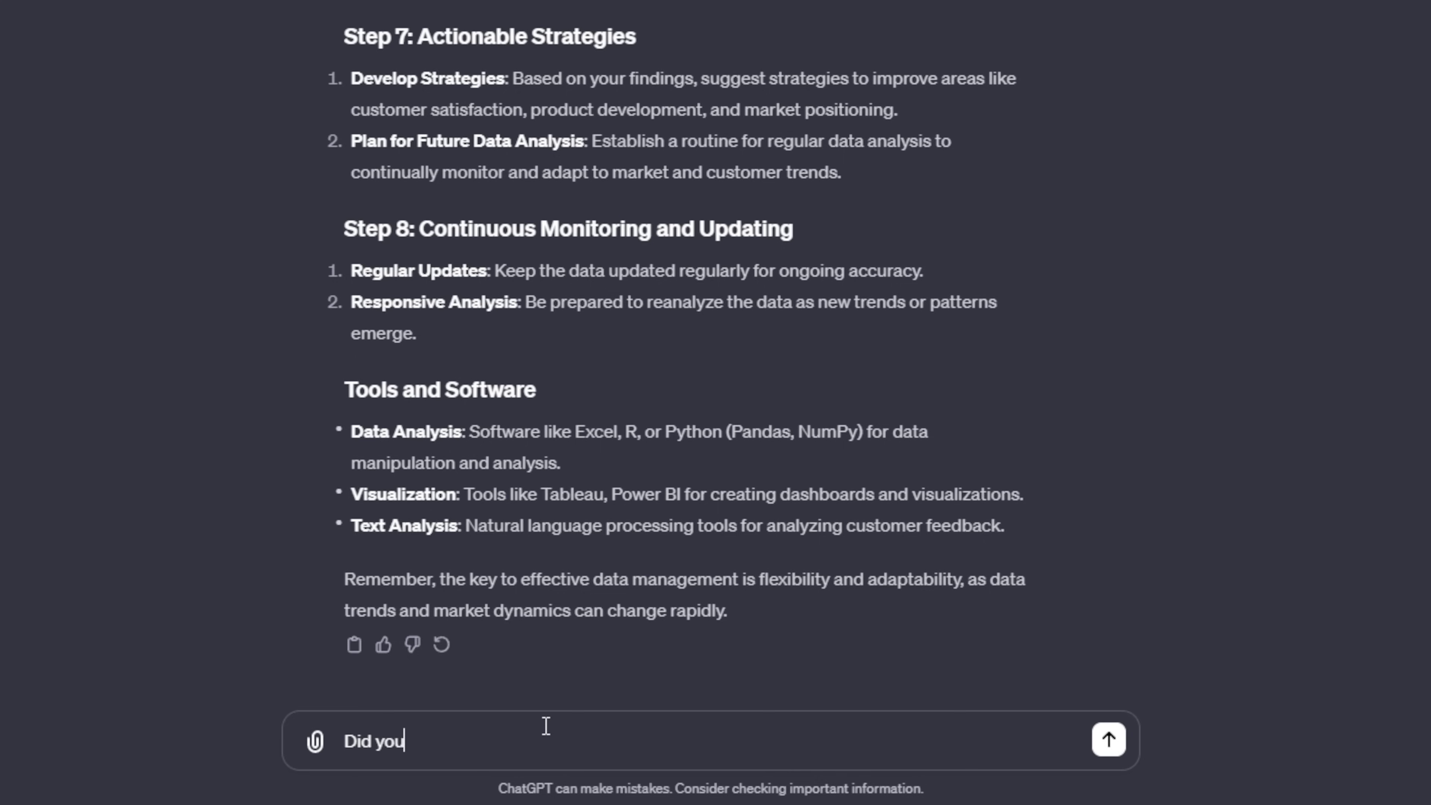
{"action": "type", "text": " miss anything?"}
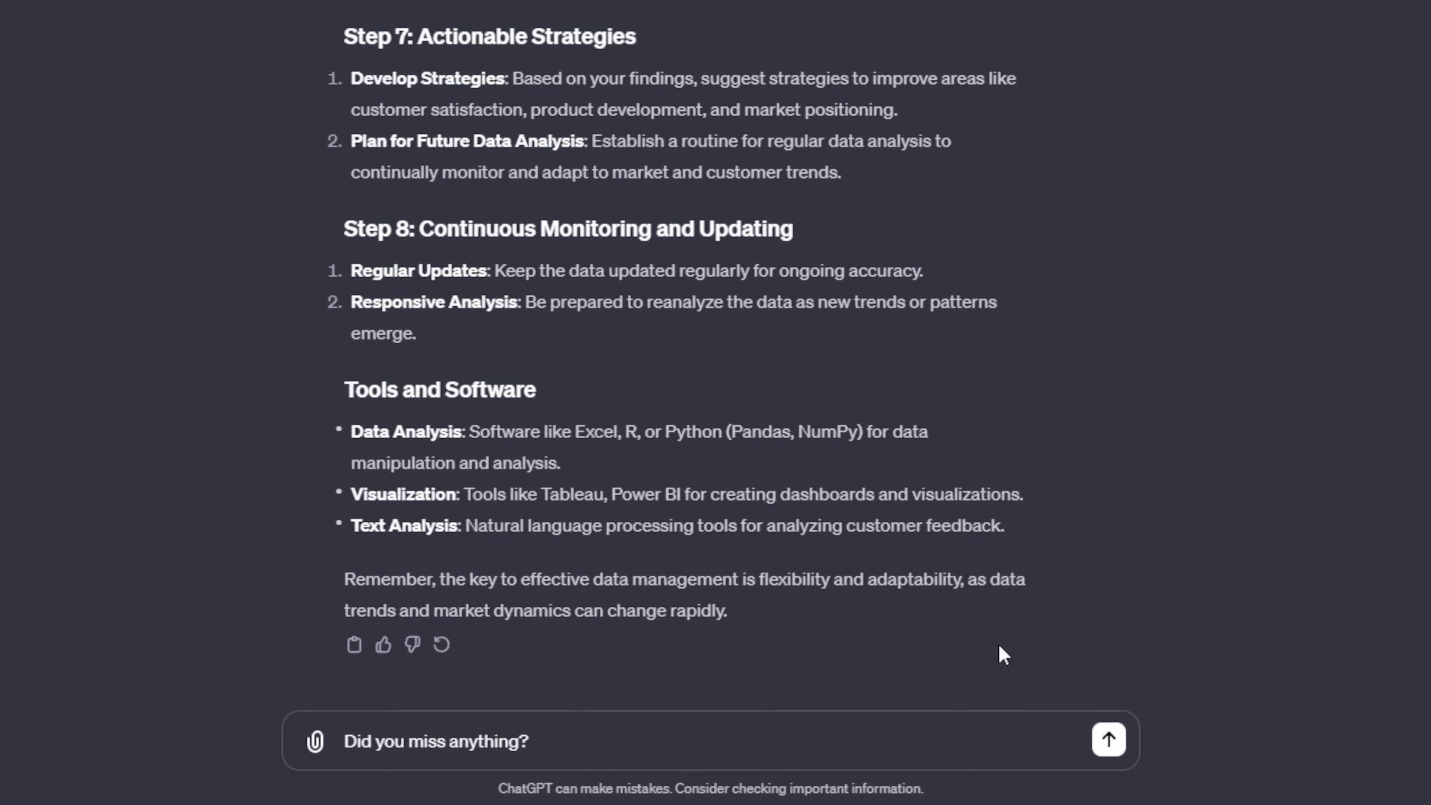
{"action": "left_click", "coordinate": [1113, 750]}
Highlight the reply's opening: the plan seems comprehensive, however a few additional considerations follow.
{"action": "triple_click", "coordinate": [507, 544]}
{"action": "left_click", "coordinate": [713, 552]}
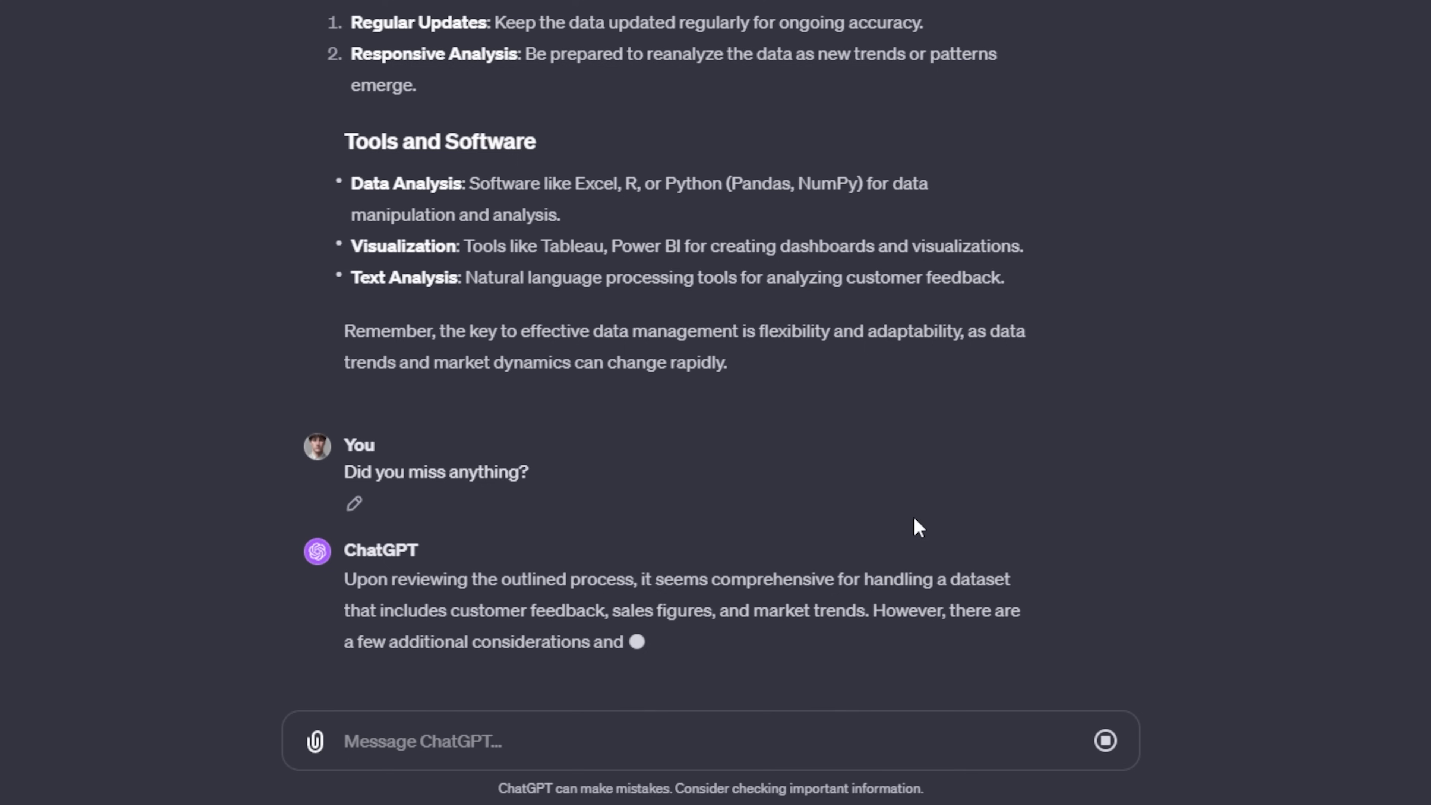
{"action": "left_click_drag", "start_coordinate": [344, 468], "coordinate": [619, 478]}
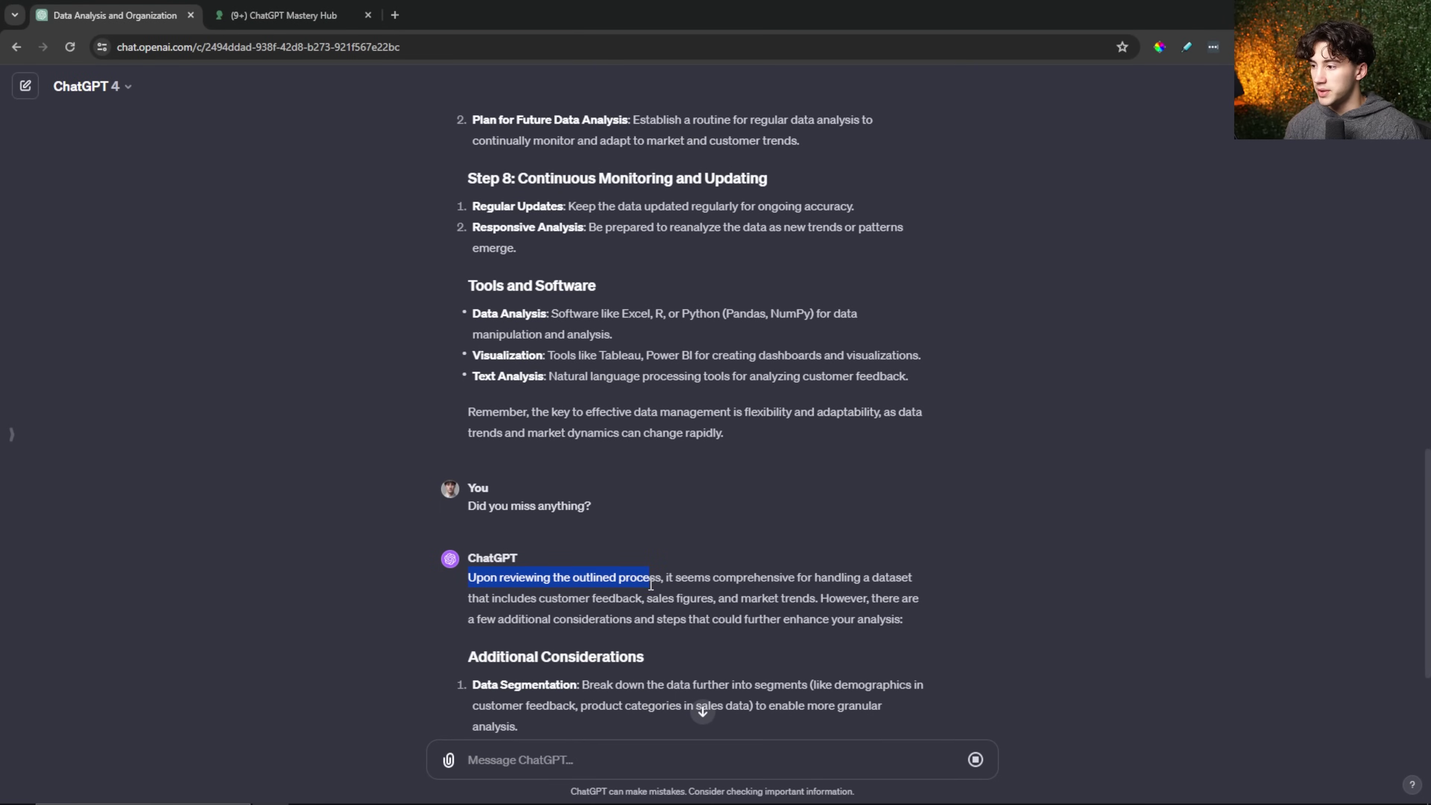
{"action": "left_click_drag", "start_coordinate": [666, 581], "coordinate": [896, 583]}
{"action": "left_click_drag", "start_coordinate": [485, 600], "coordinate": [700, 601]}
{"action": "double_click", "coordinate": [842, 598]}
{"action": "left_click_drag", "start_coordinate": [474, 619], "coordinate": [913, 626]}
{"action": "left_click", "coordinate": [914, 625]}
Scroll through the eleven additional considerations and back up to the follow-up question.
{"action": "scroll", "coordinate": [680, 573], "scroll_direction": "up", "scroll_amount": 15}
{"action": "scroll", "coordinate": [765, 607], "scroll_direction": "up", "scroll_amount": 5}
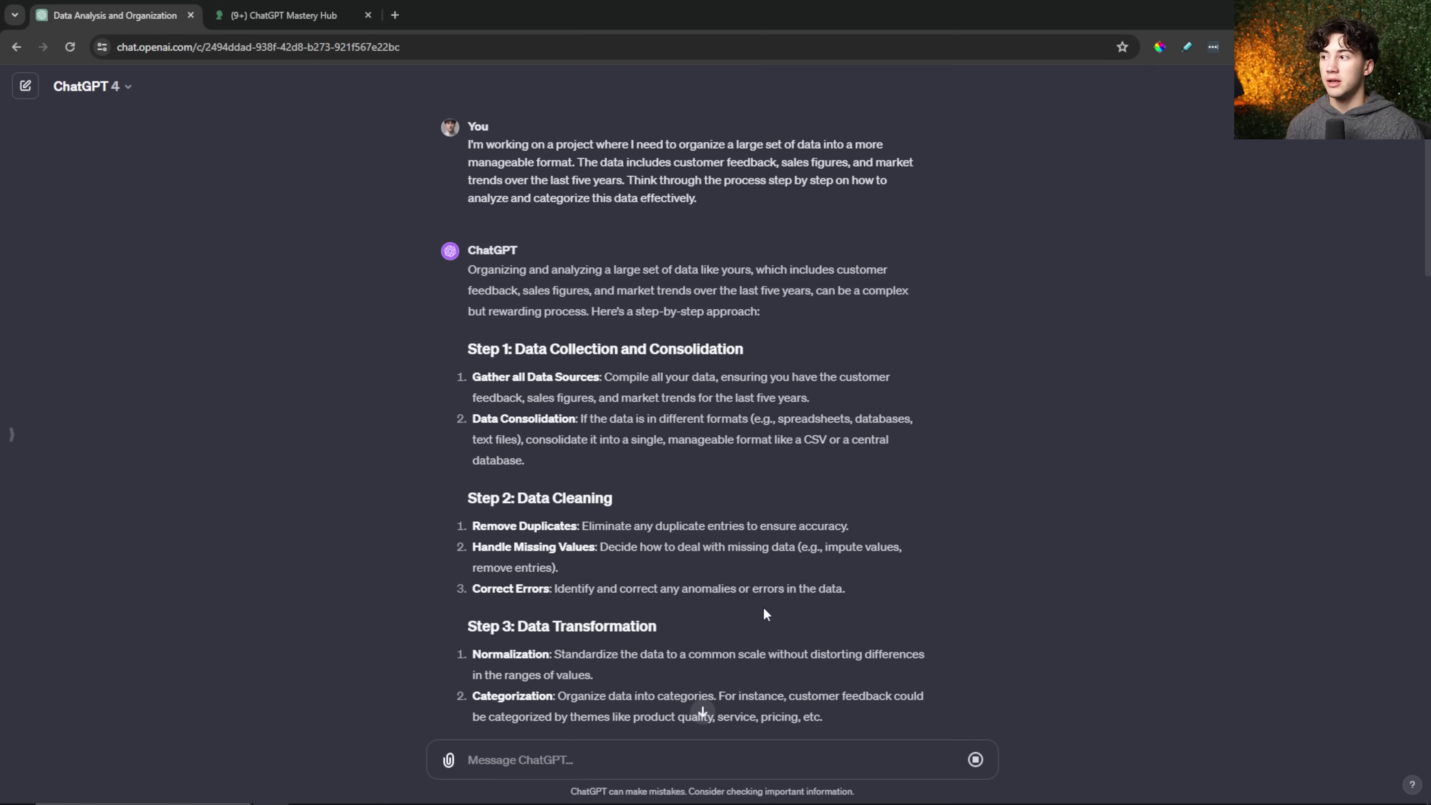
{"action": "scroll", "coordinate": [866, 549], "scroll_direction": "down", "scroll_amount": 20}
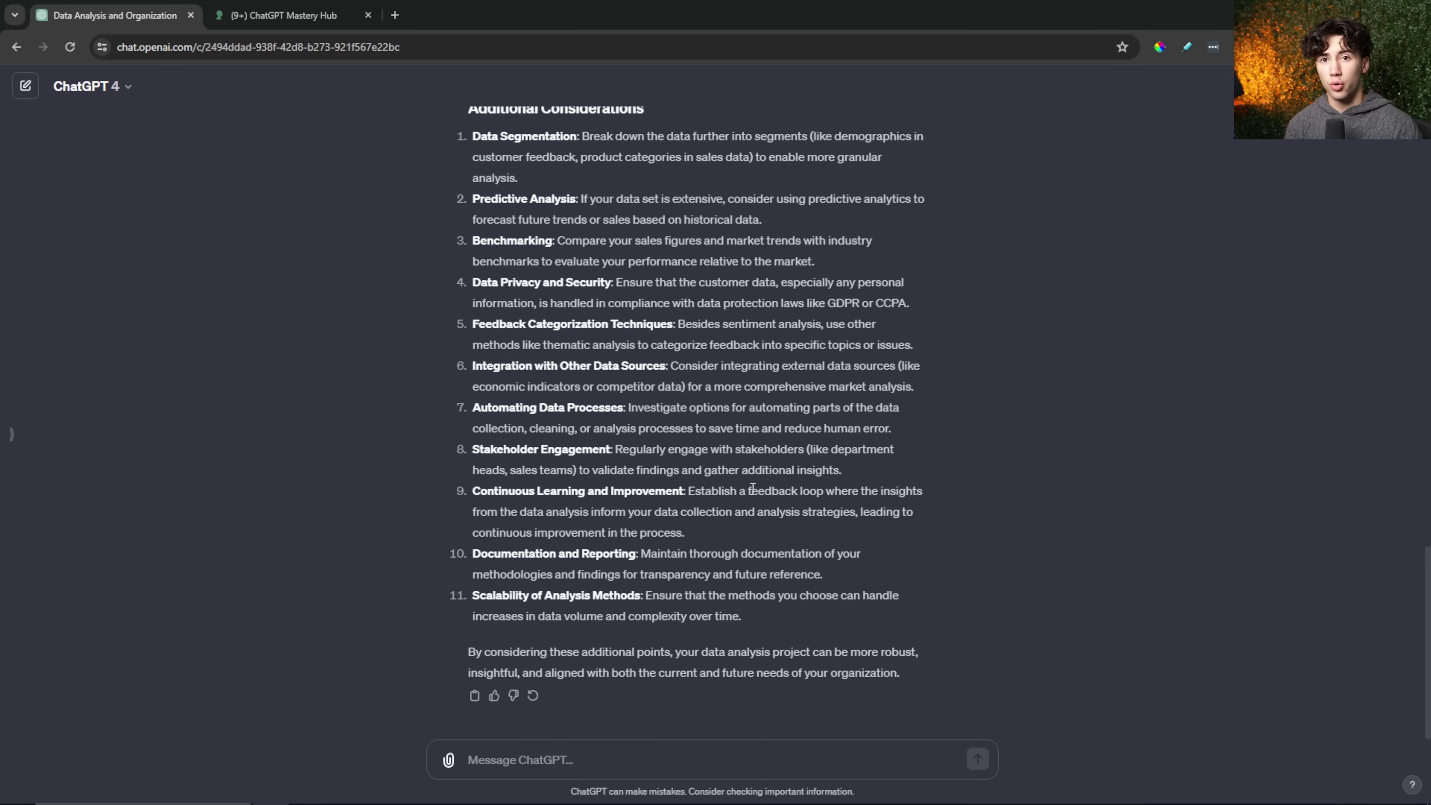
{"action": "scroll", "coordinate": [724, 441], "scroll_direction": "up", "scroll_amount": 9}
{"action": "left_click_drag", "start_coordinate": [595, 487], "coordinate": [453, 484]}
{"action": "left_click", "coordinate": [678, 500]}
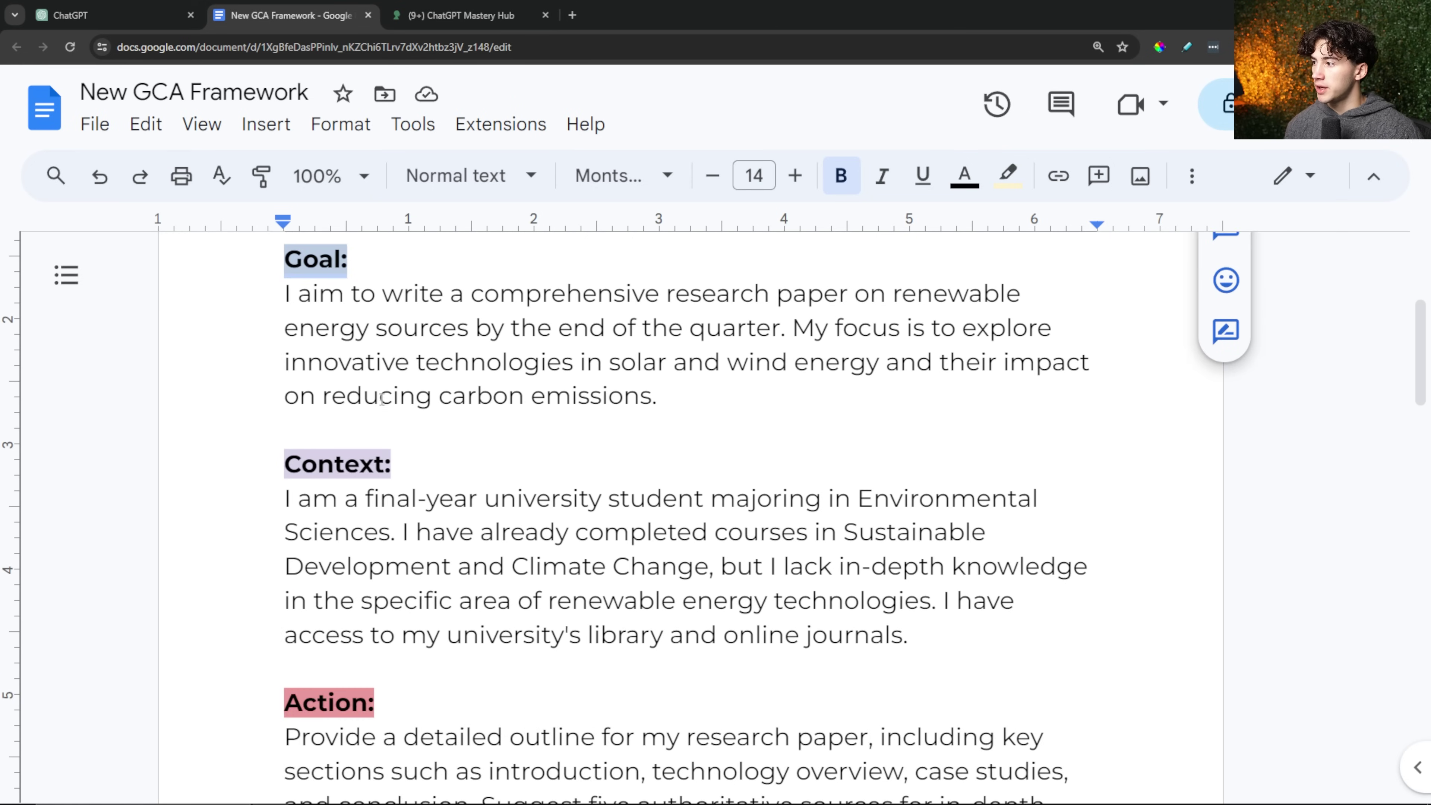
Highlight the Goal, Context, Action framework line in the GCA document.
{"action": "left_click_drag", "start_coordinate": [285, 317], "coordinate": [389, 317]}
{"action": "left_click", "coordinate": [394, 553]}
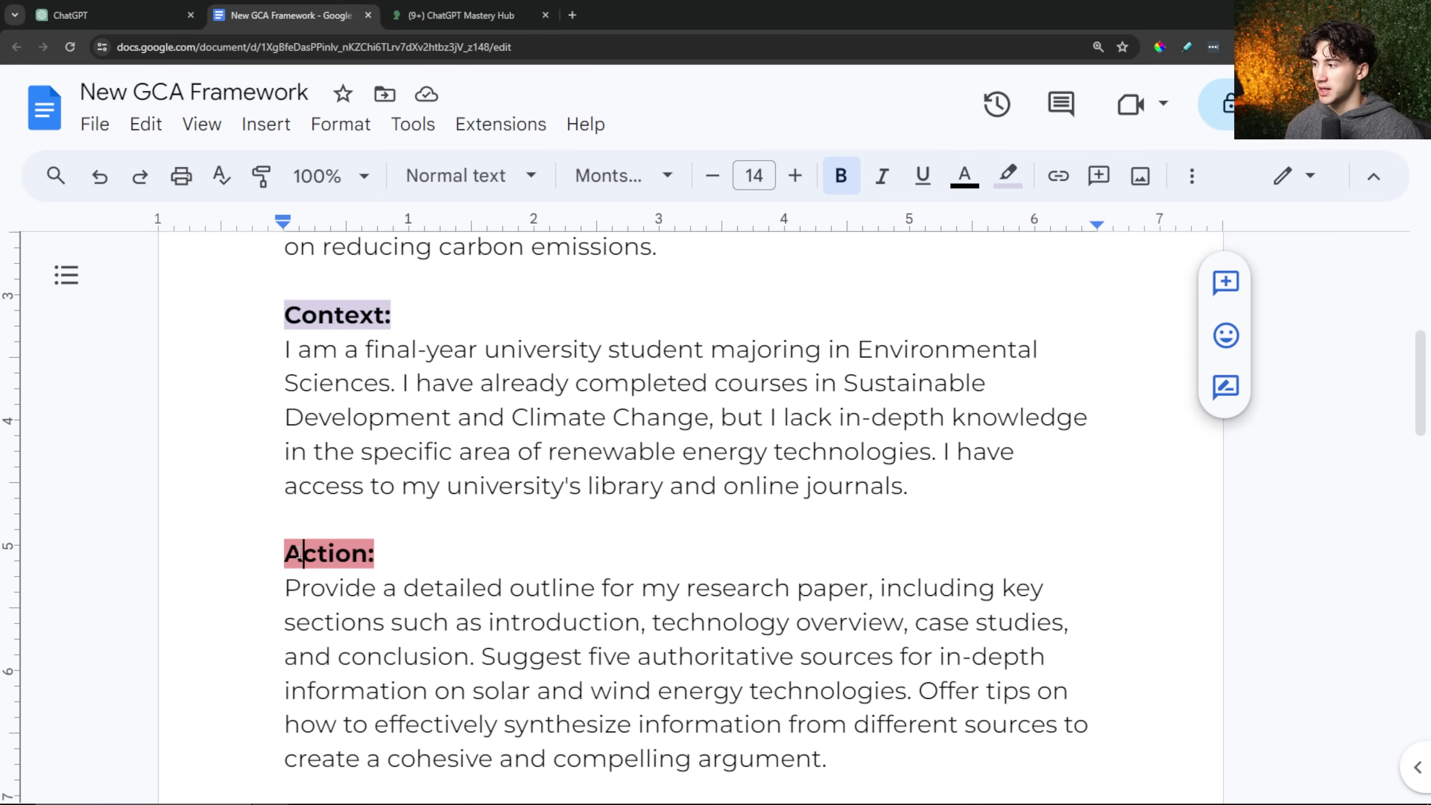
{"action": "scroll", "coordinate": [398, 554], "scroll_direction": "up", "scroll_amount": 1}
{"action": "scroll", "coordinate": [399, 553], "scroll_direction": "up", "scroll_amount": 7}
{"action": "scroll", "coordinate": [505, 549], "scroll_direction": "down", "scroll_amount": 5}
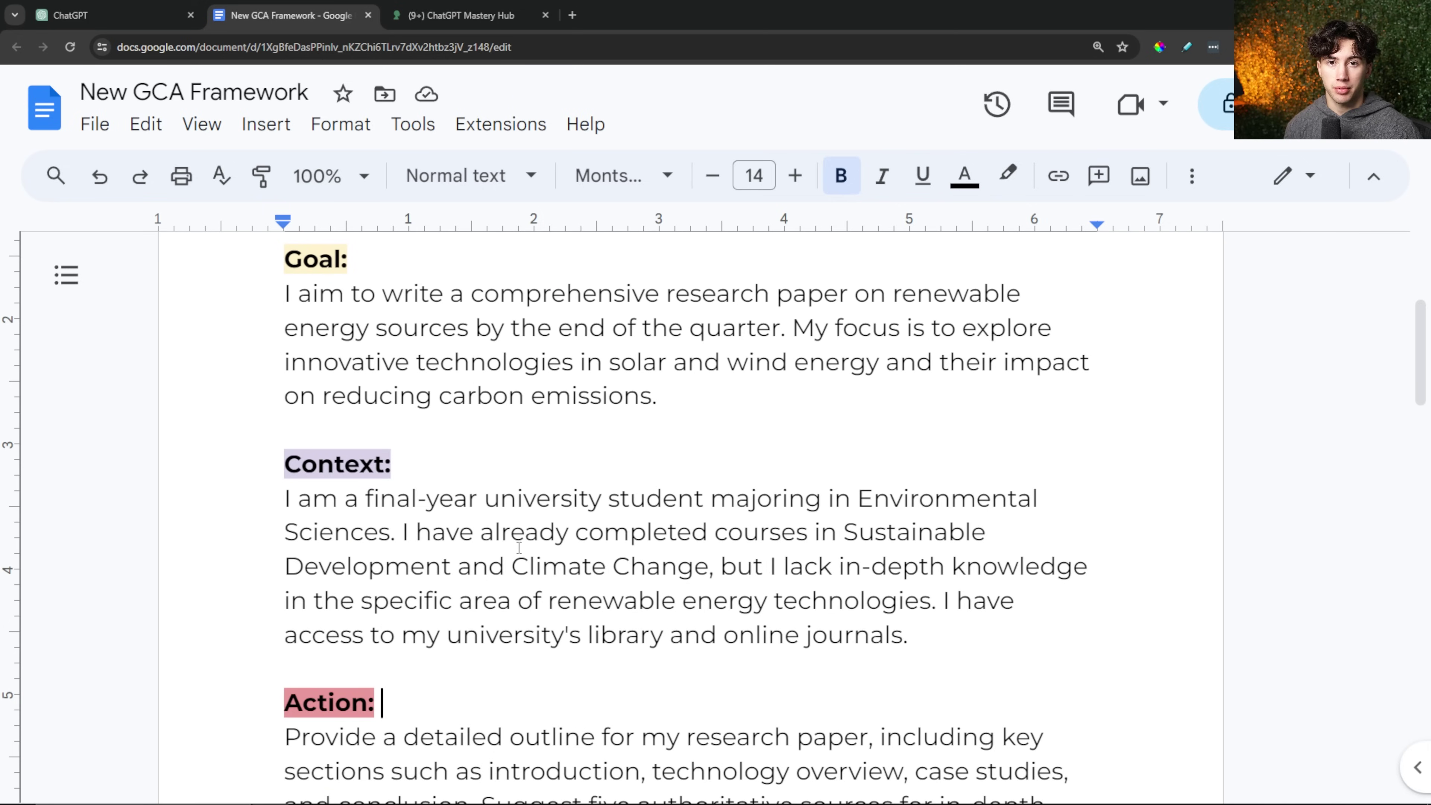
{"action": "scroll", "coordinate": [517, 540], "scroll_direction": "up", "scroll_amount": 4}
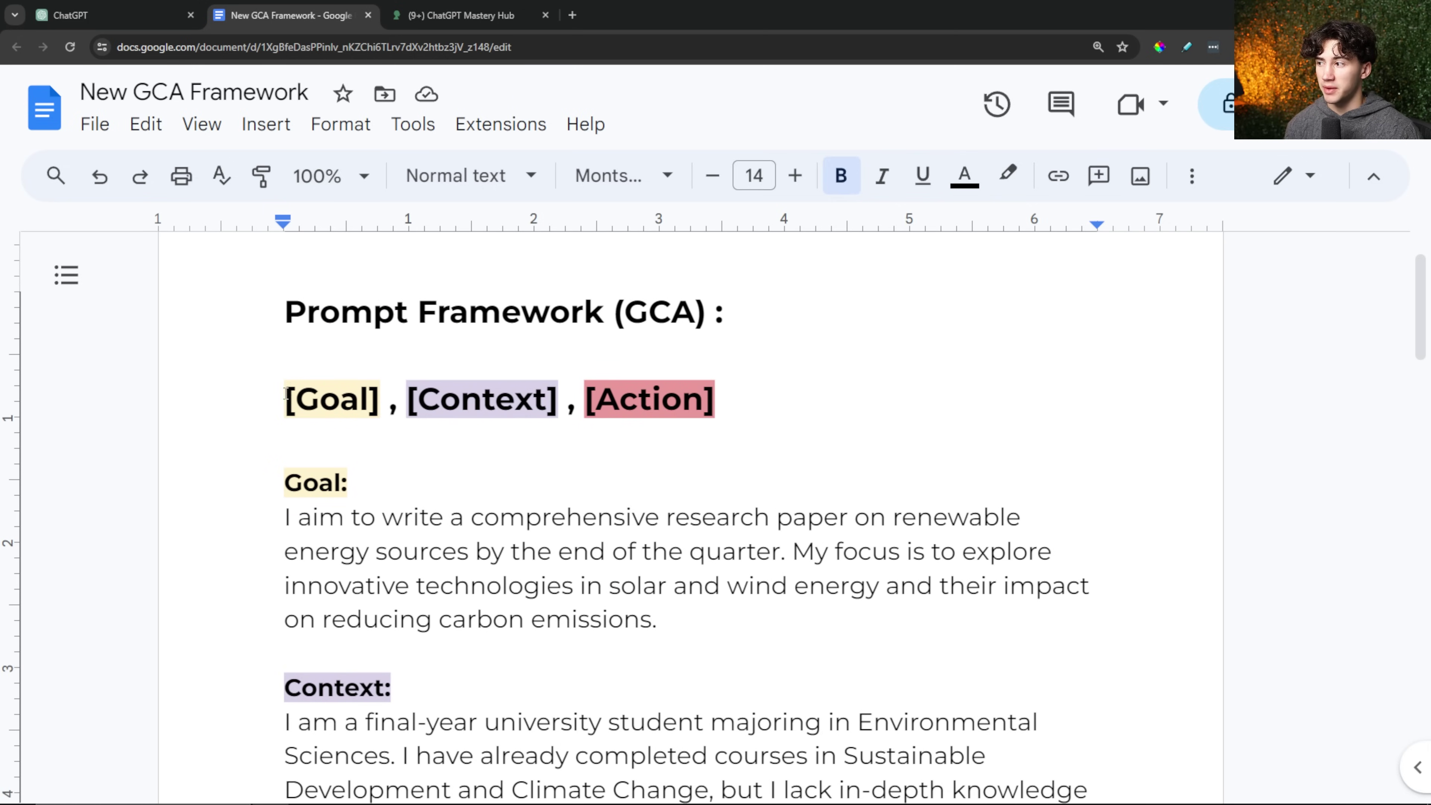
{"action": "left_click_drag", "start_coordinate": [283, 393], "coordinate": [657, 399]}
{"action": "left_click", "coordinate": [729, 398]}
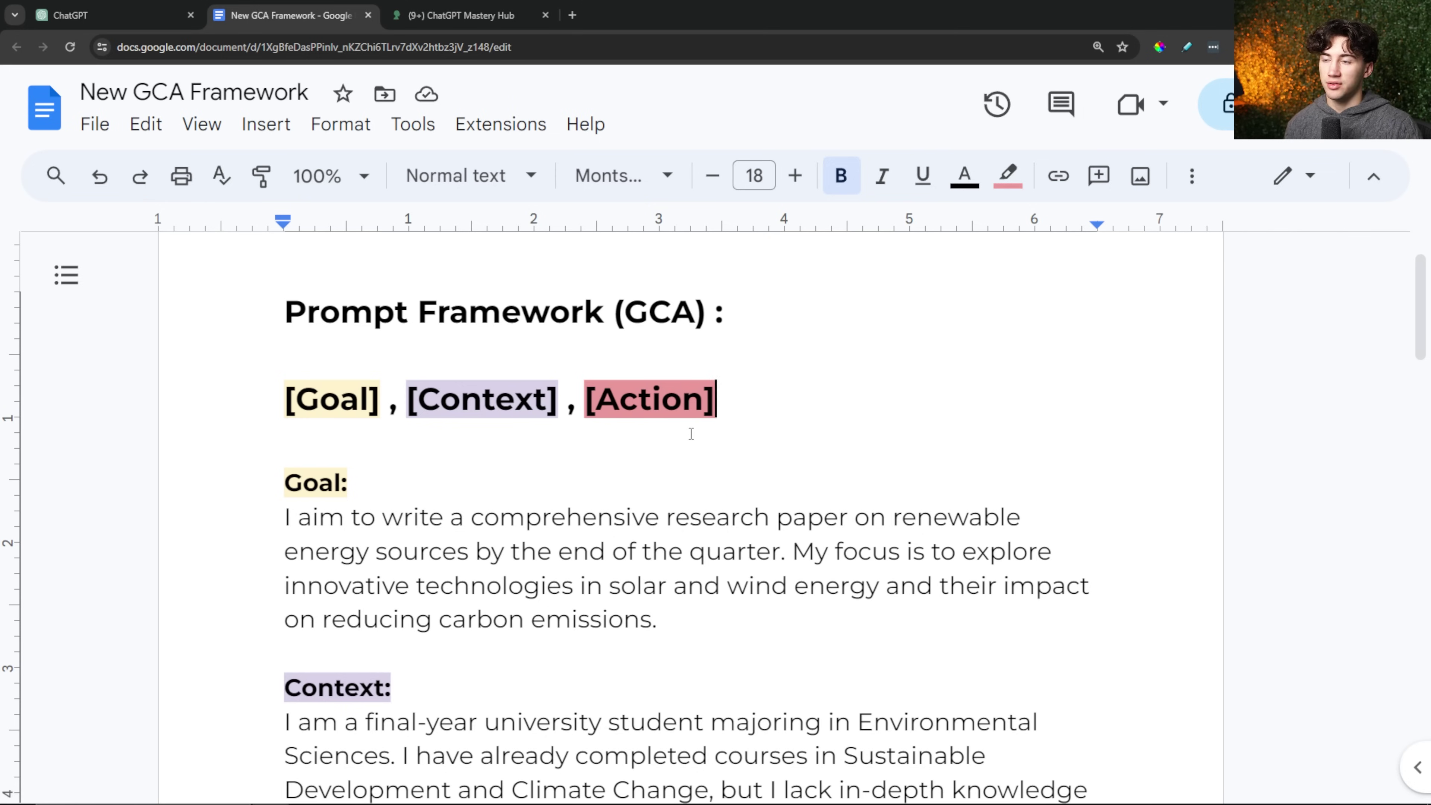
Highlight the lines of the Goal paragraph one by one.
{"action": "scroll", "coordinate": [692, 433], "scroll_direction": "down", "scroll_amount": 1}
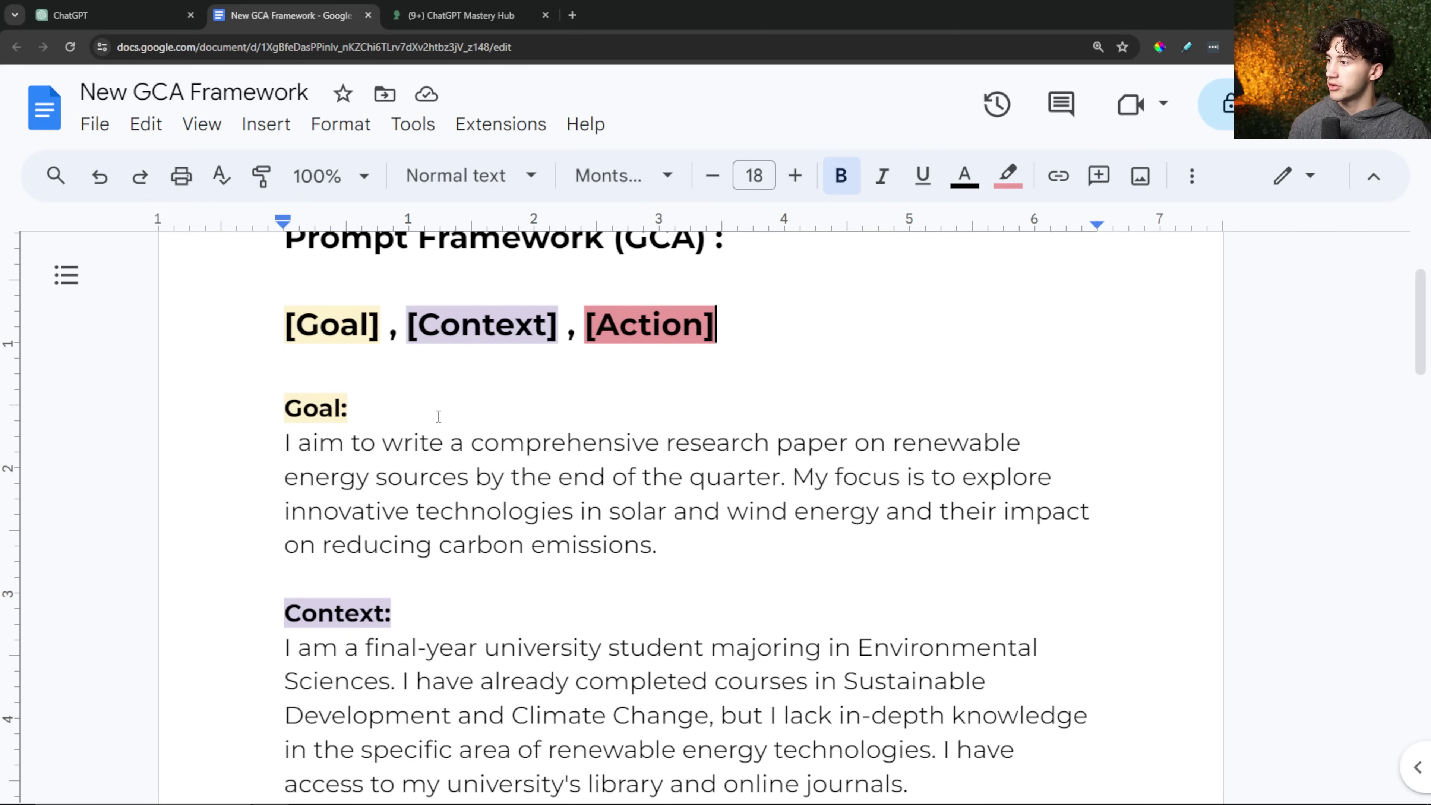
{"action": "left_click_drag", "start_coordinate": [292, 441], "coordinate": [1021, 445]}
{"action": "left_click_drag", "start_coordinate": [286, 477], "coordinate": [772, 478]}
{"action": "scroll", "coordinate": [857, 480], "scroll_direction": "down", "scroll_amount": 1}
{"action": "left_click_drag", "start_coordinate": [793, 403], "coordinate": [1051, 403]}
{"action": "left_click_drag", "start_coordinate": [285, 437], "coordinate": [1059, 450]}
{"action": "left_click", "coordinate": [1004, 438]}
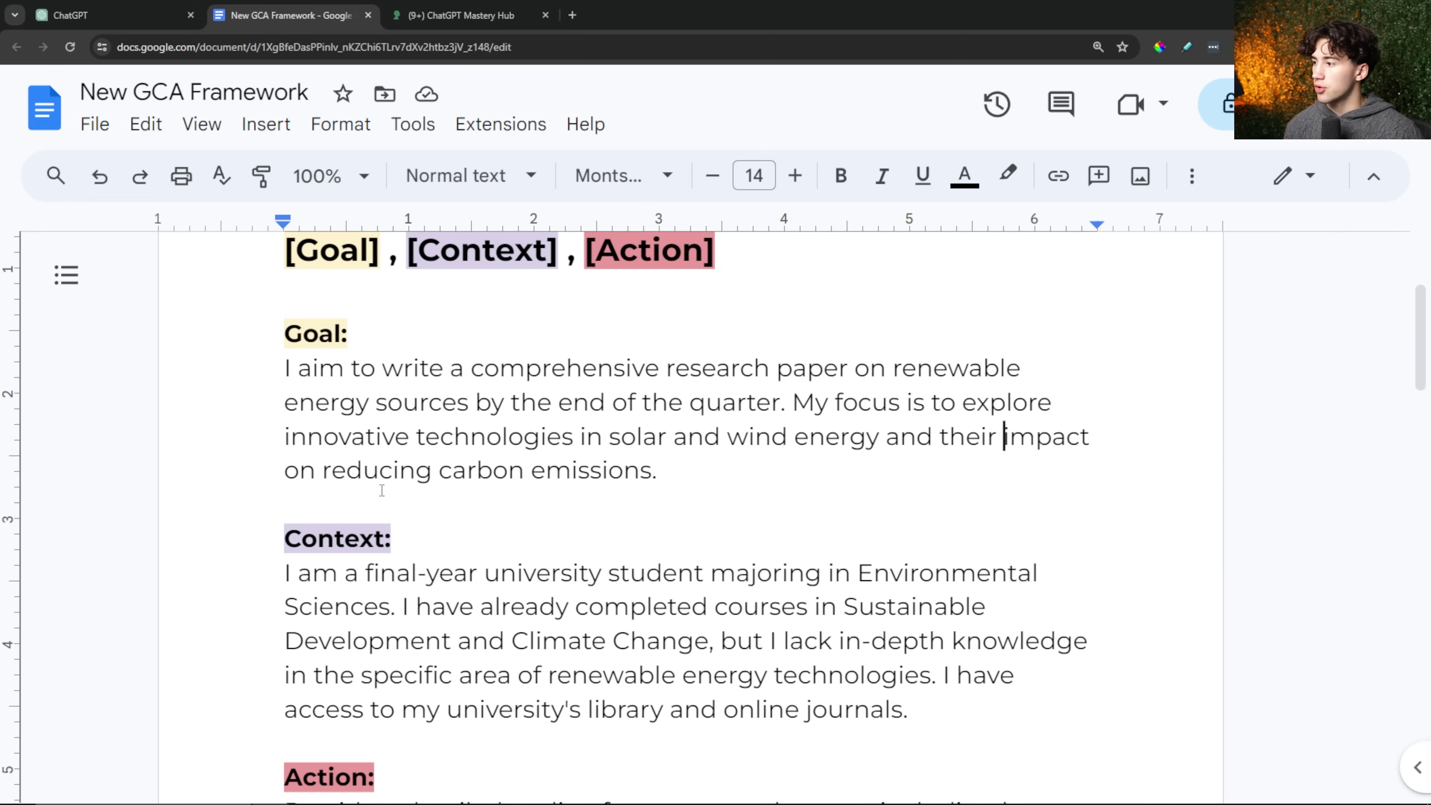
{"action": "left_click_drag", "start_coordinate": [285, 471], "coordinate": [671, 475]}
{"action": "left_click", "coordinate": [681, 477]}
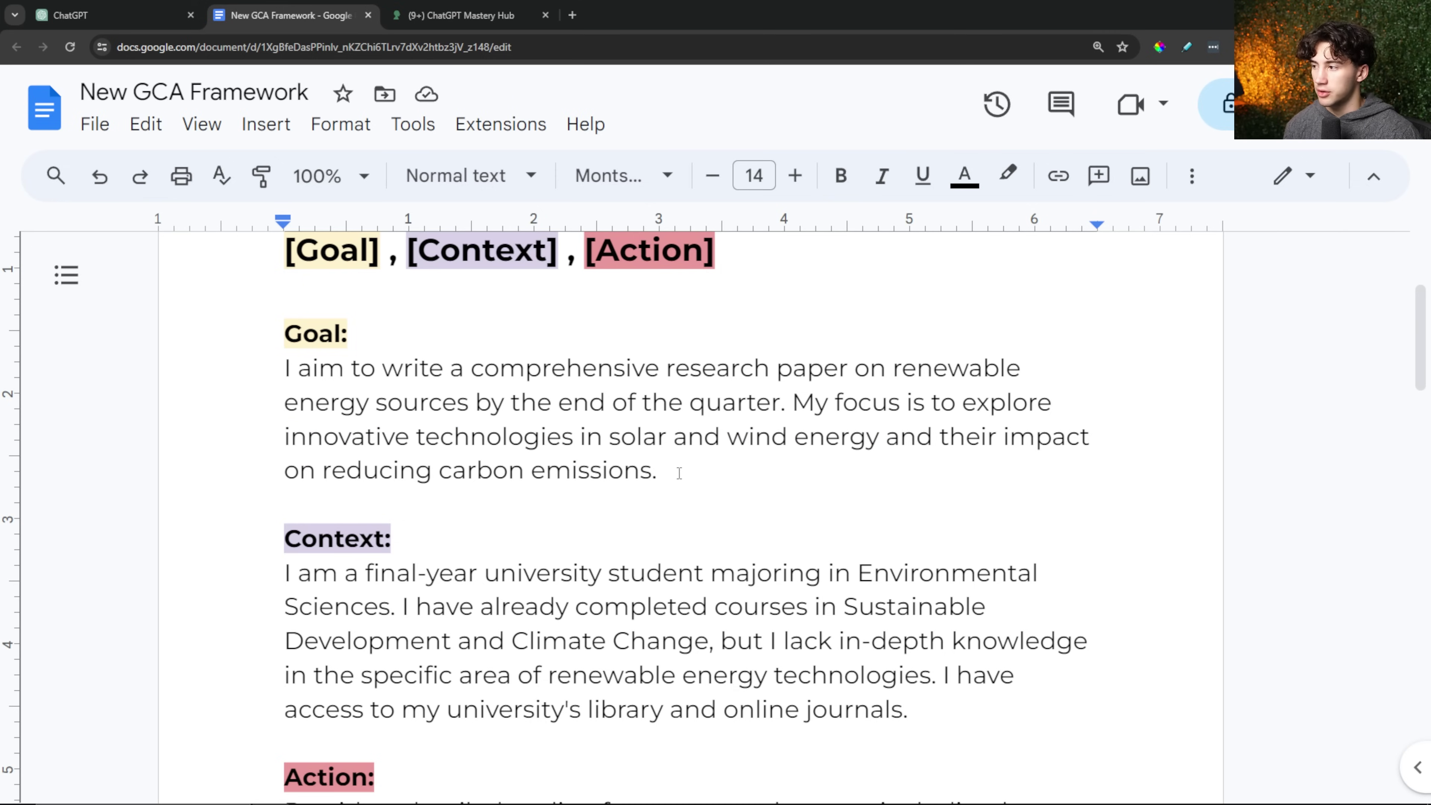
Zoom the document in and highlight the opening of the Context paragraph.
{"action": "key", "text": "ctrl+plus"}
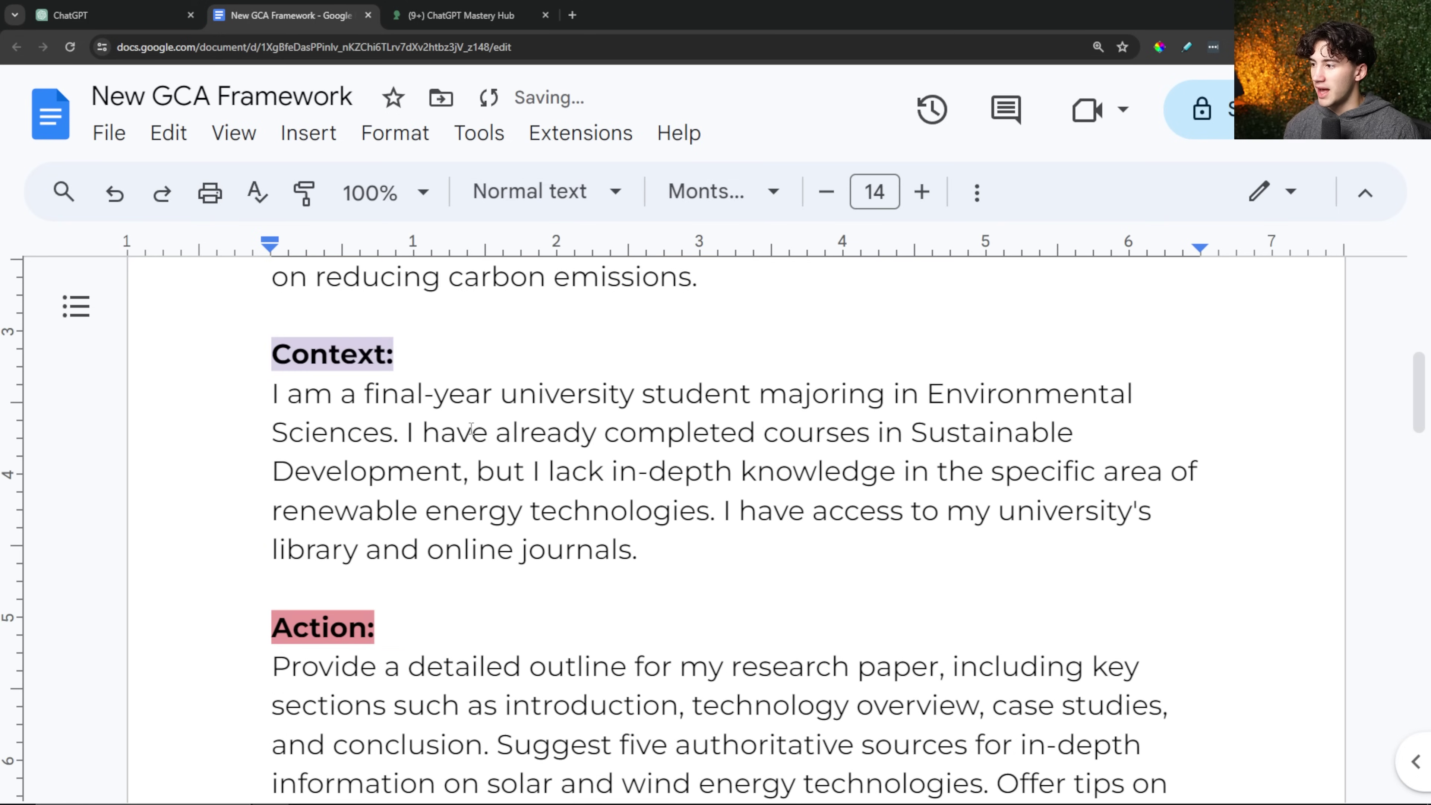
{"action": "scroll", "coordinate": [471, 428], "scroll_direction": "up", "scroll_amount": 1}
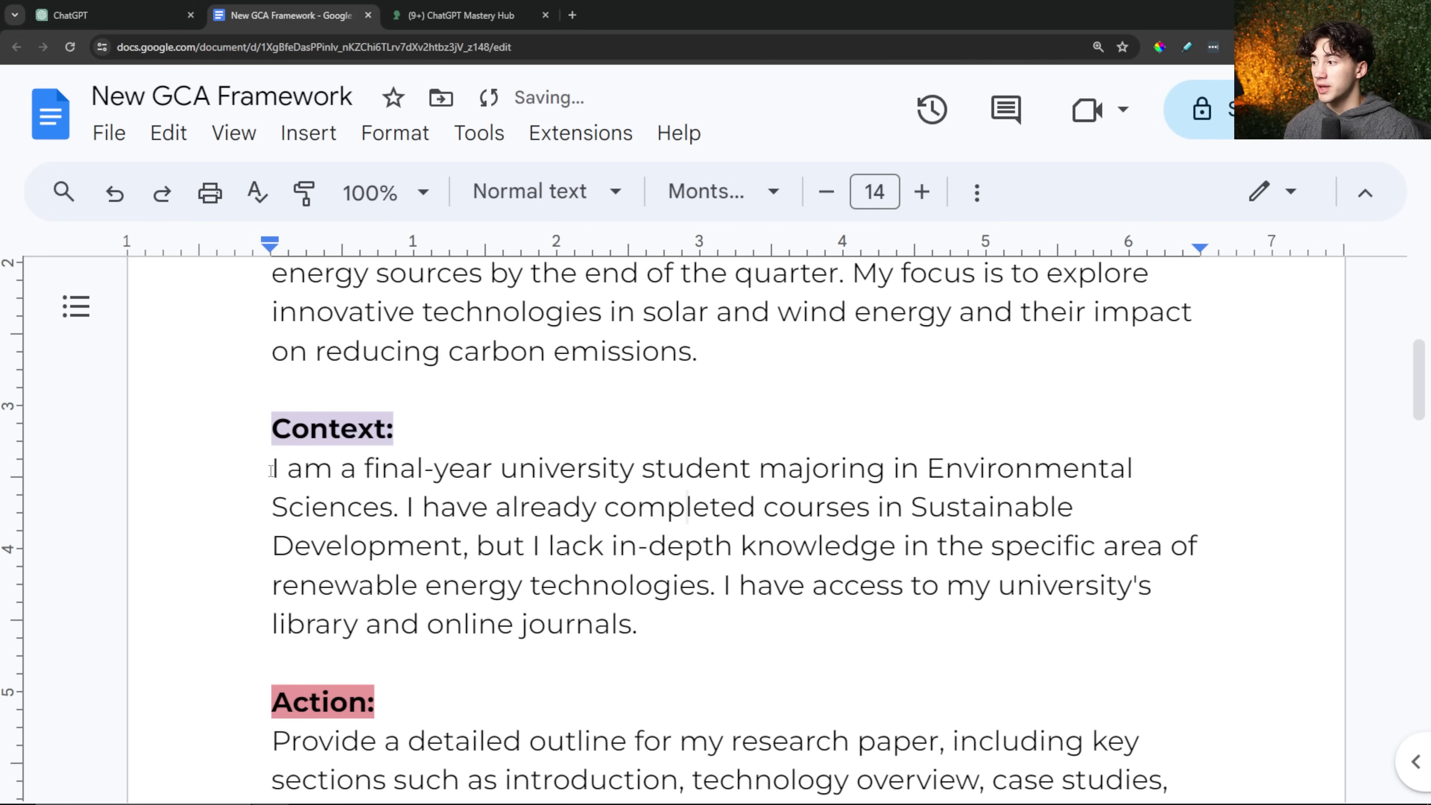
{"action": "left_click_drag", "start_coordinate": [275, 469], "coordinate": [964, 467]}
{"action": "scroll", "coordinate": [965, 468], "scroll_direction": "down", "scroll_amount": 1}
{"action": "scroll", "coordinate": [709, 512], "scroll_direction": "down", "scroll_amount": 1}
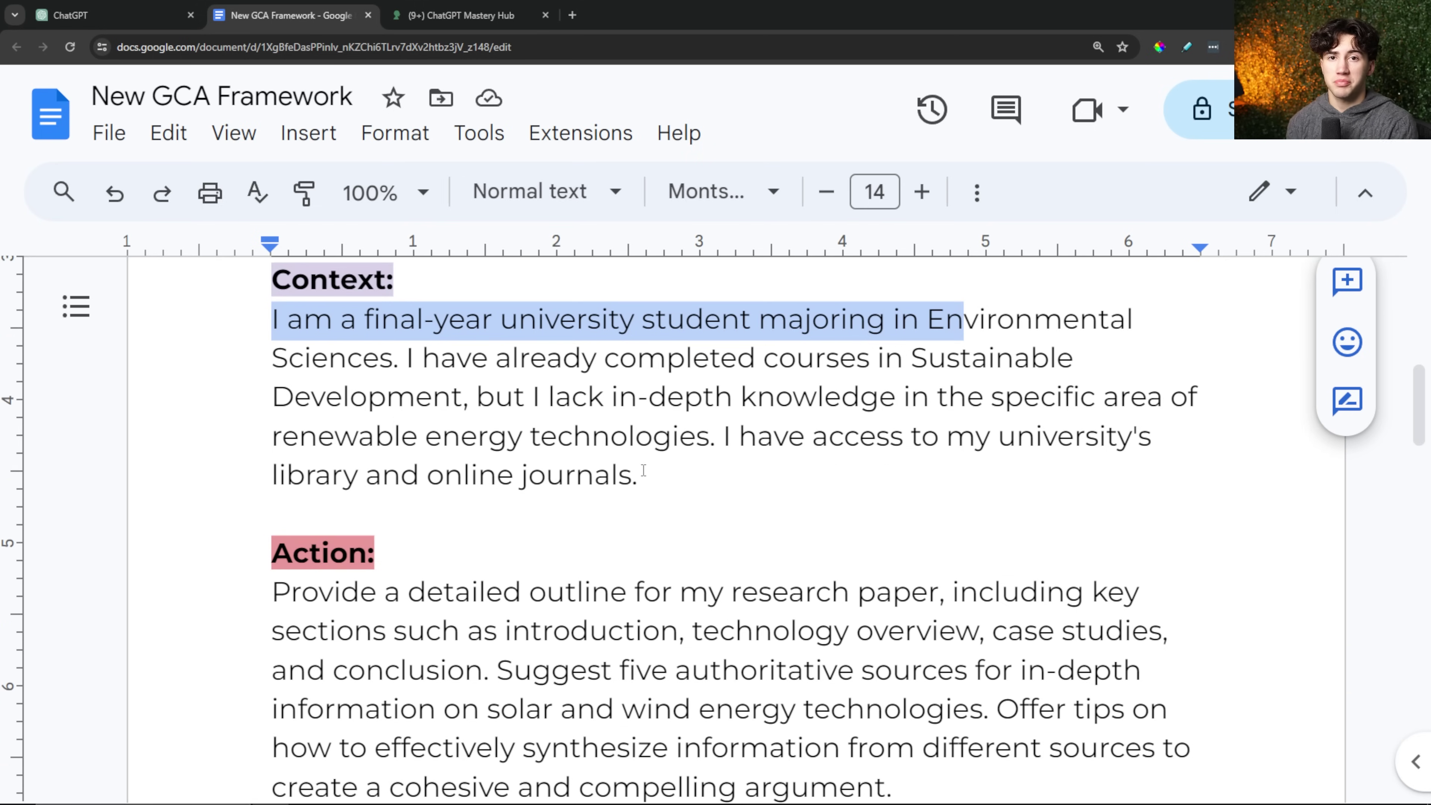
{"action": "scroll", "coordinate": [643, 470], "scroll_direction": "up", "scroll_amount": 1}
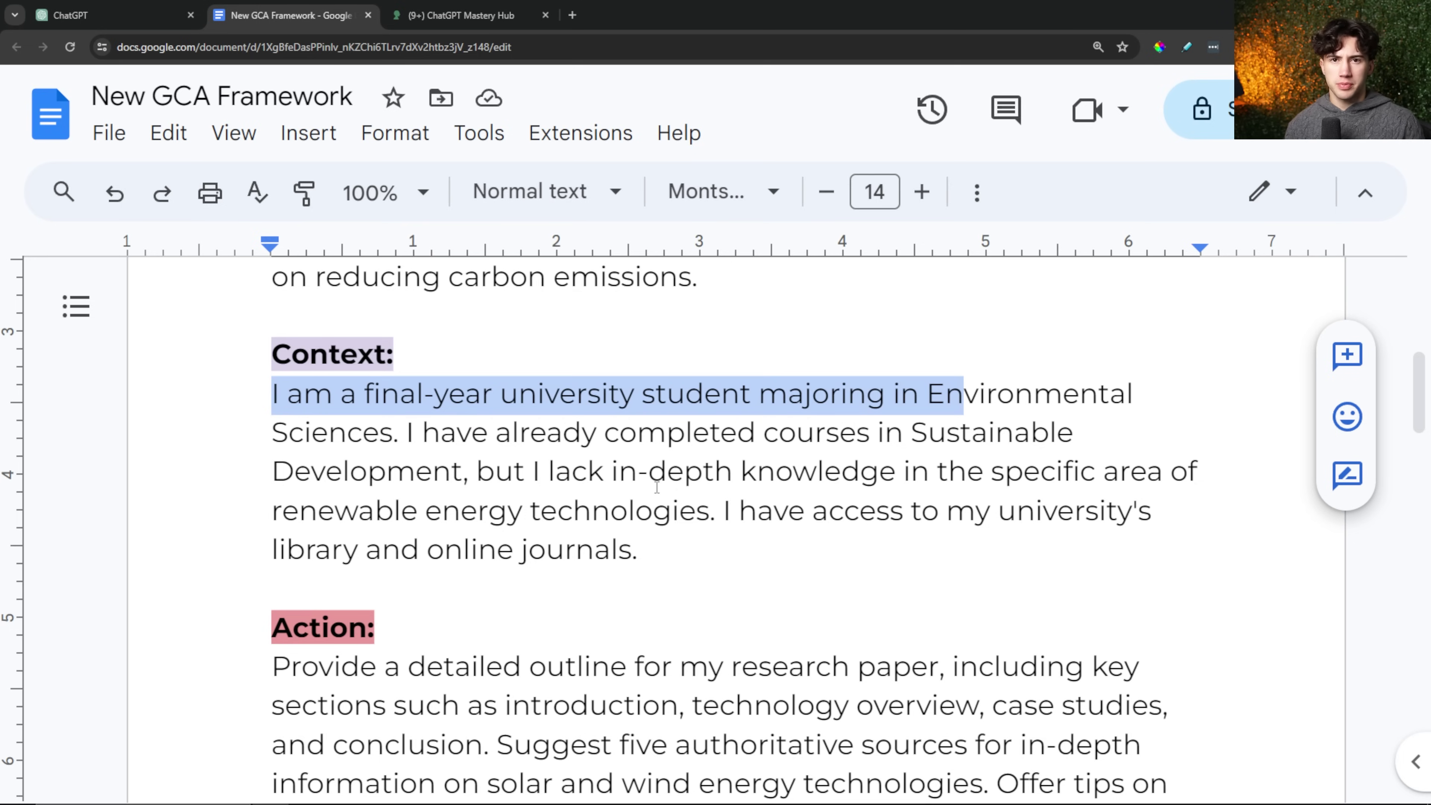
{"action": "left_click", "coordinate": [671, 536]}
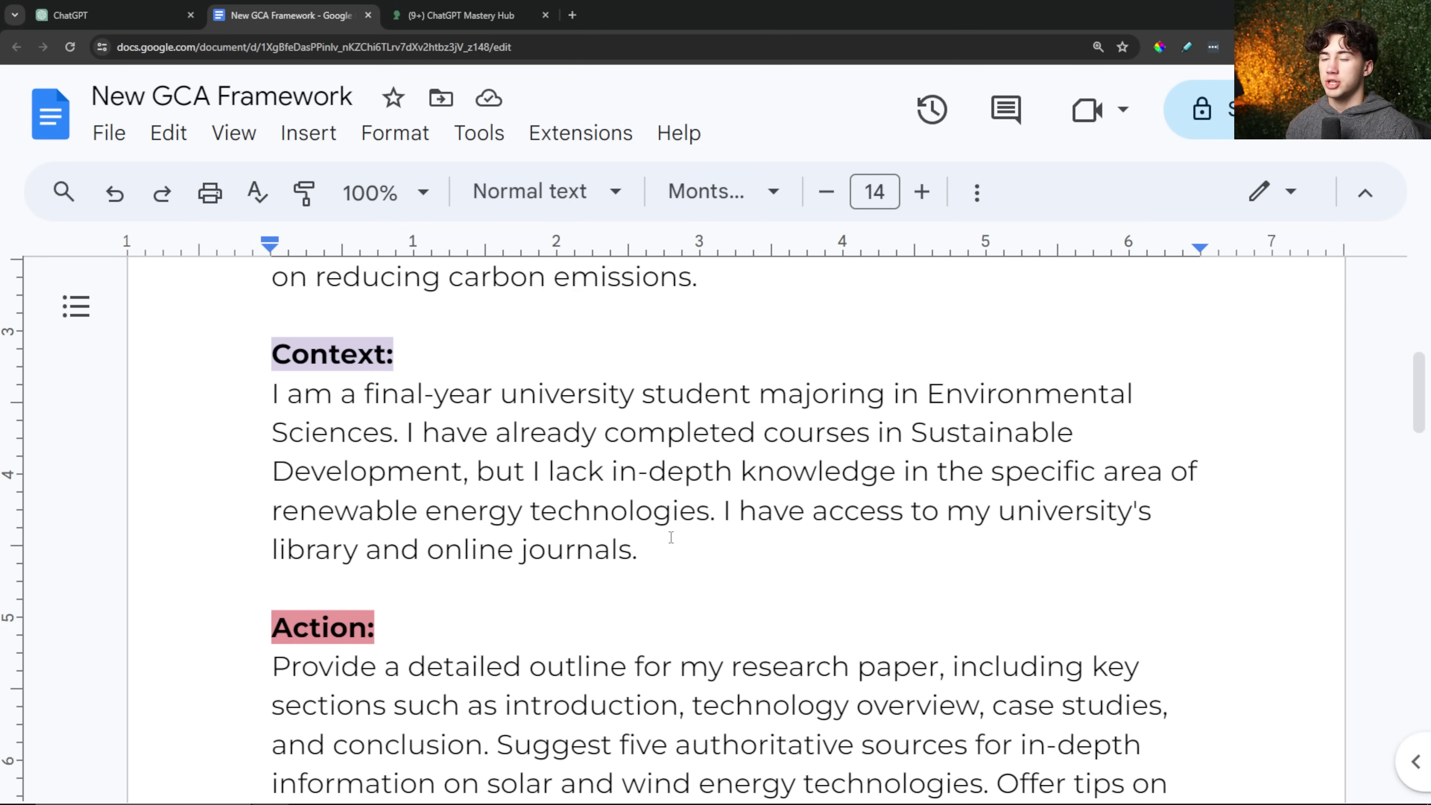
Highlight the whole Action paragraph.
{"action": "scroll", "coordinate": [671, 536], "scroll_direction": "up", "scroll_amount": 1}
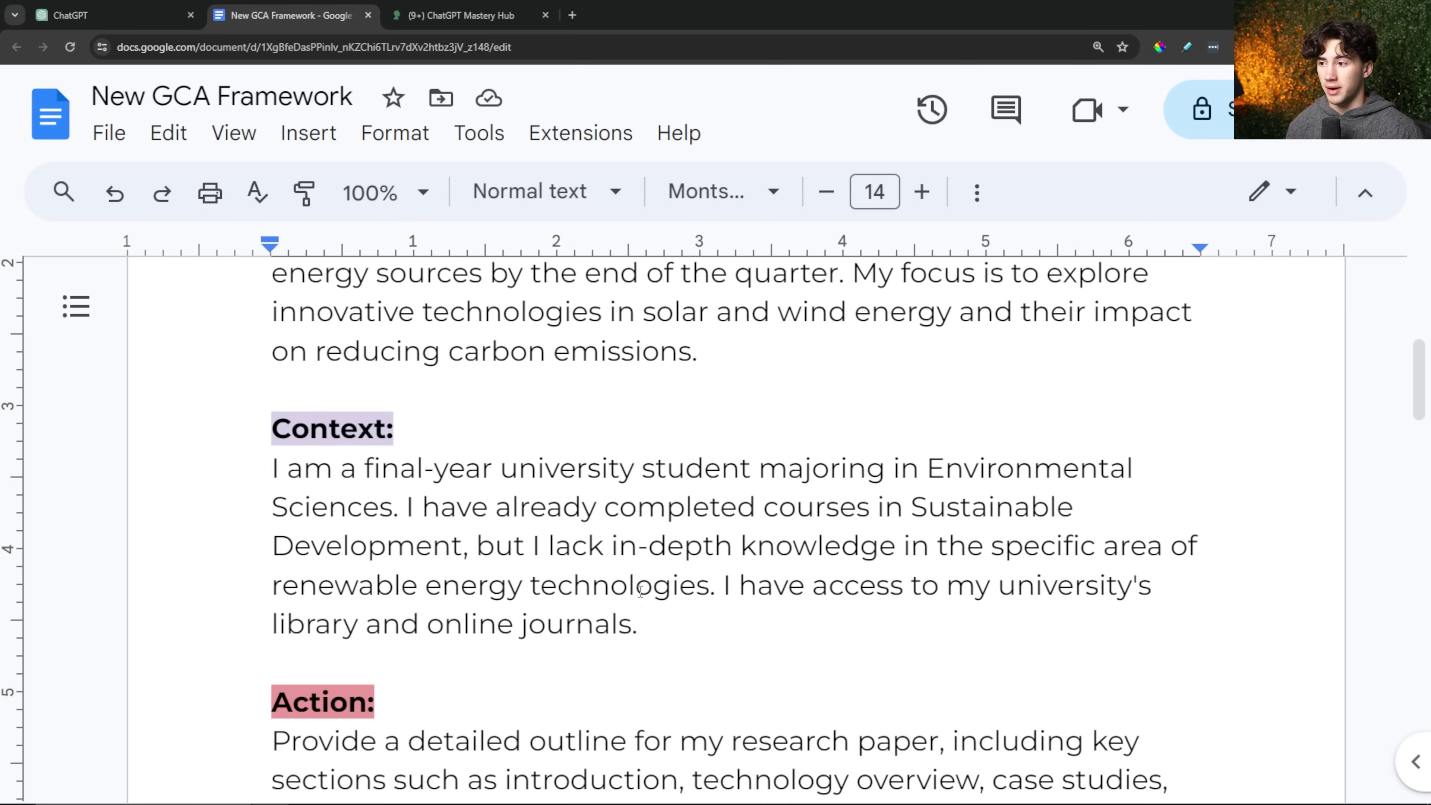
{"action": "scroll", "coordinate": [641, 591], "scroll_direction": "down", "scroll_amount": 5}
{"action": "left_click_drag", "start_coordinate": [271, 389], "coordinate": [926, 575]}
{"action": "left_click", "coordinate": [979, 578]}
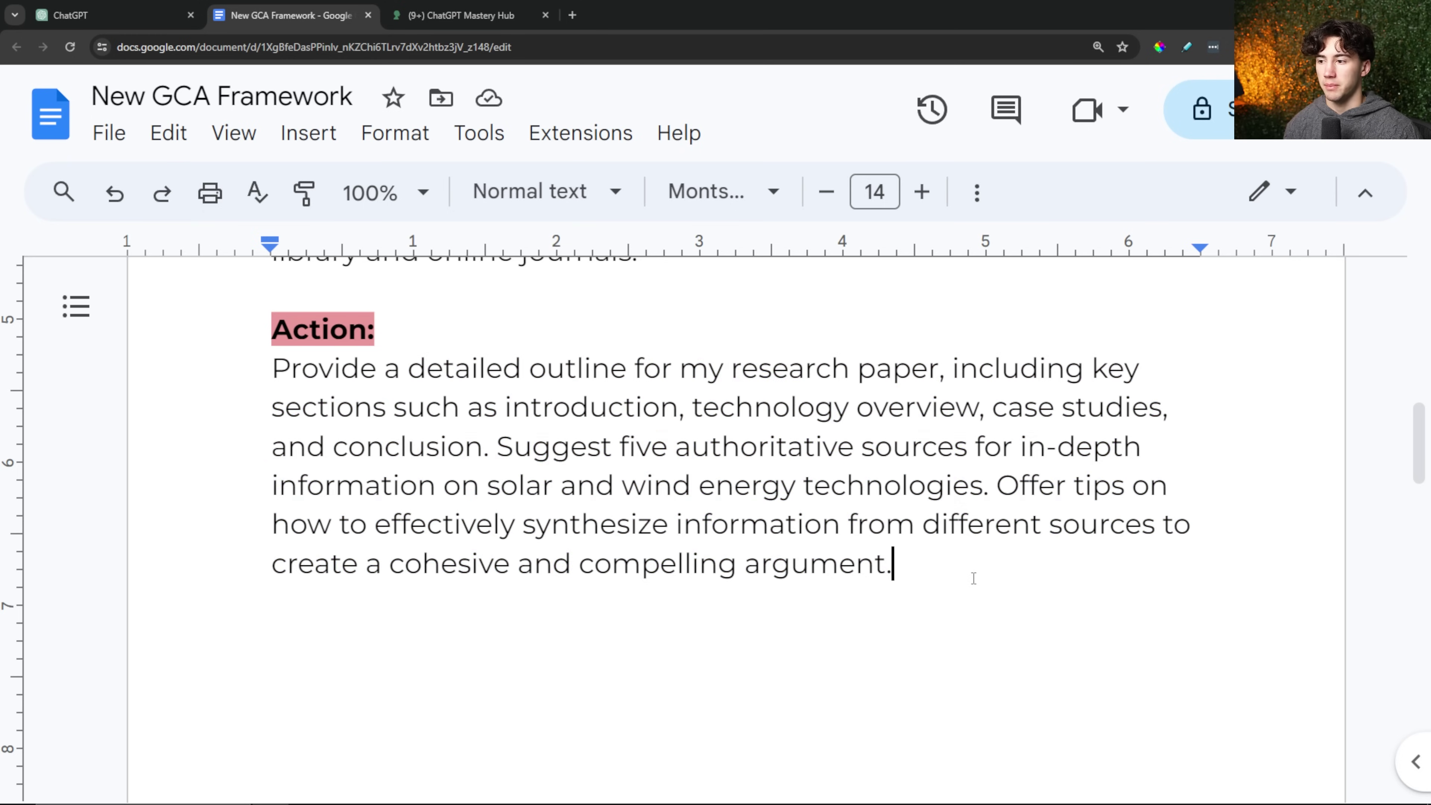
{"action": "scroll", "coordinate": [971, 578], "scroll_direction": "up", "scroll_amount": 1}
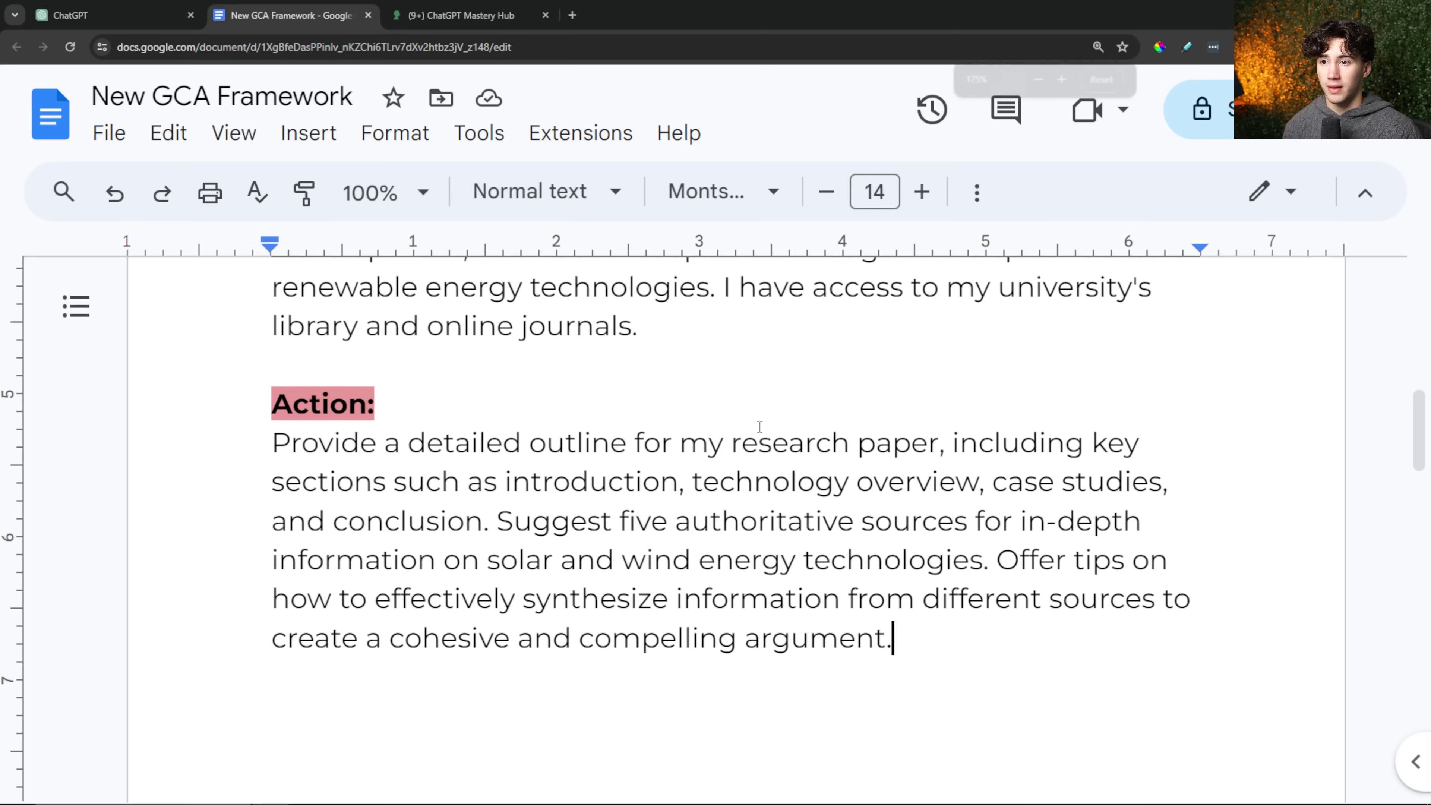
Zoom back out two steps and highlight the Goal, Context and Action headings.
{"action": "key", "text": "ctrl+minus"}
{"action": "scroll", "coordinate": [754, 417], "scroll_direction": "up", "scroll_amount": 8}
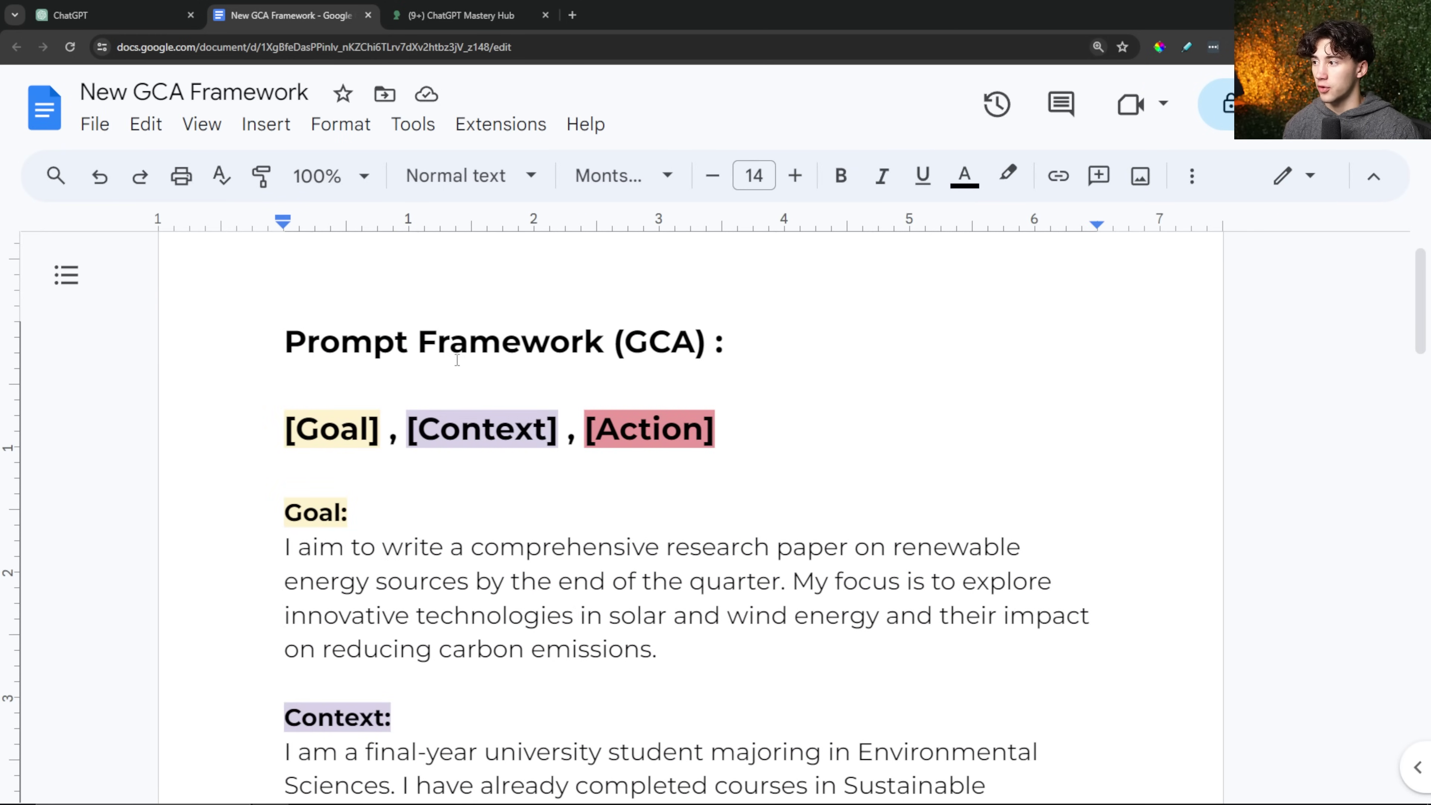
{"action": "scroll", "coordinate": [754, 418], "scroll_direction": "down", "scroll_amount": 3}
{"action": "key", "text": "ctrl+minus"}
{"action": "scroll", "coordinate": [466, 266], "scroll_direction": "up", "scroll_amount": 1}
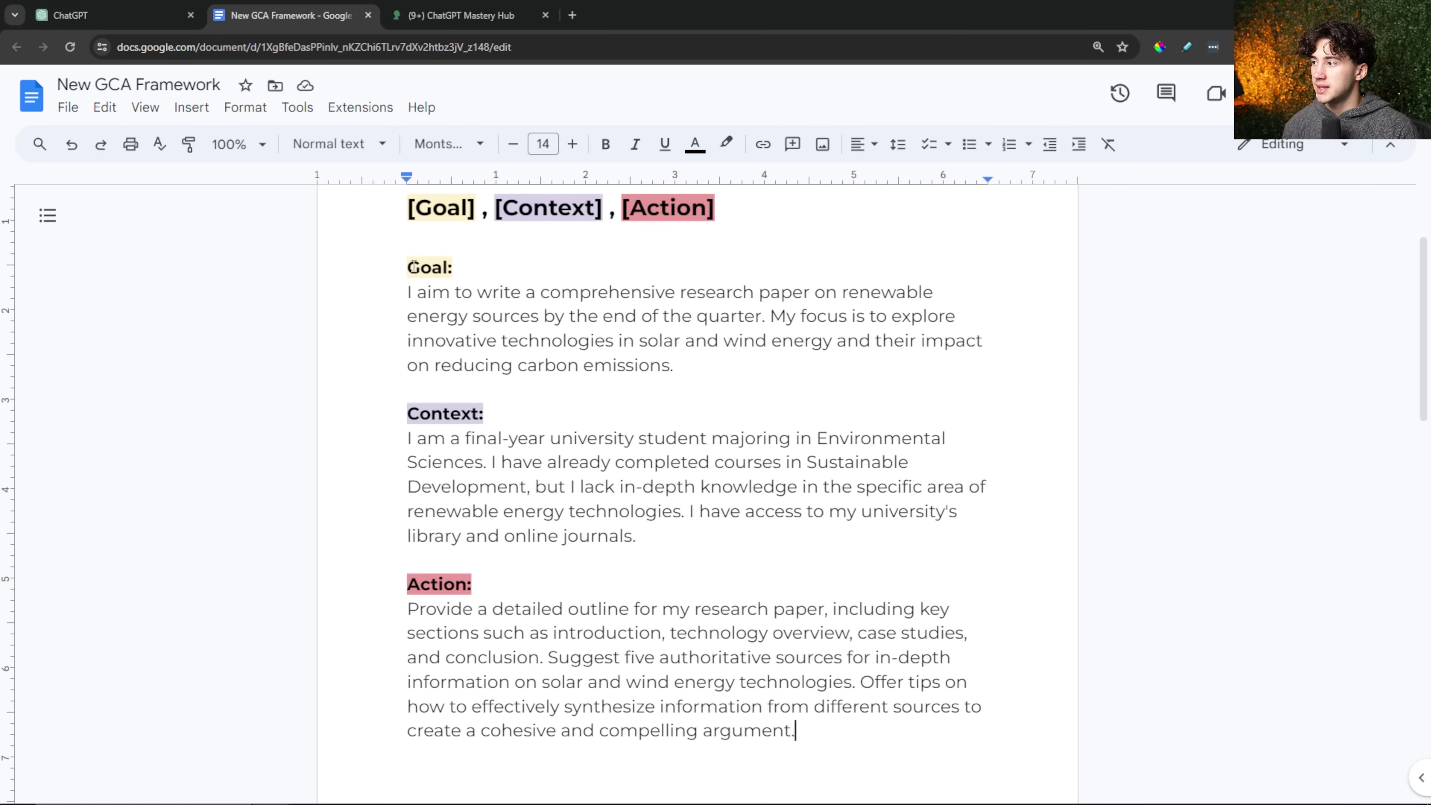
{"action": "left_click_drag", "start_coordinate": [408, 268], "coordinate": [455, 265]}
{"action": "left_click_drag", "start_coordinate": [414, 420], "coordinate": [486, 416]}
{"action": "left_click_drag", "start_coordinate": [408, 587], "coordinate": [474, 585]}
{"action": "left_click", "coordinate": [791, 731]}
Paste the copied Goal, Context and Action prompt into the empty ChatGPT chat's message box.
{"action": "left_click_drag", "start_coordinate": [791, 733], "coordinate": [397, 277]}
{"action": "key", "text": "ctrl+shift+Tab"}
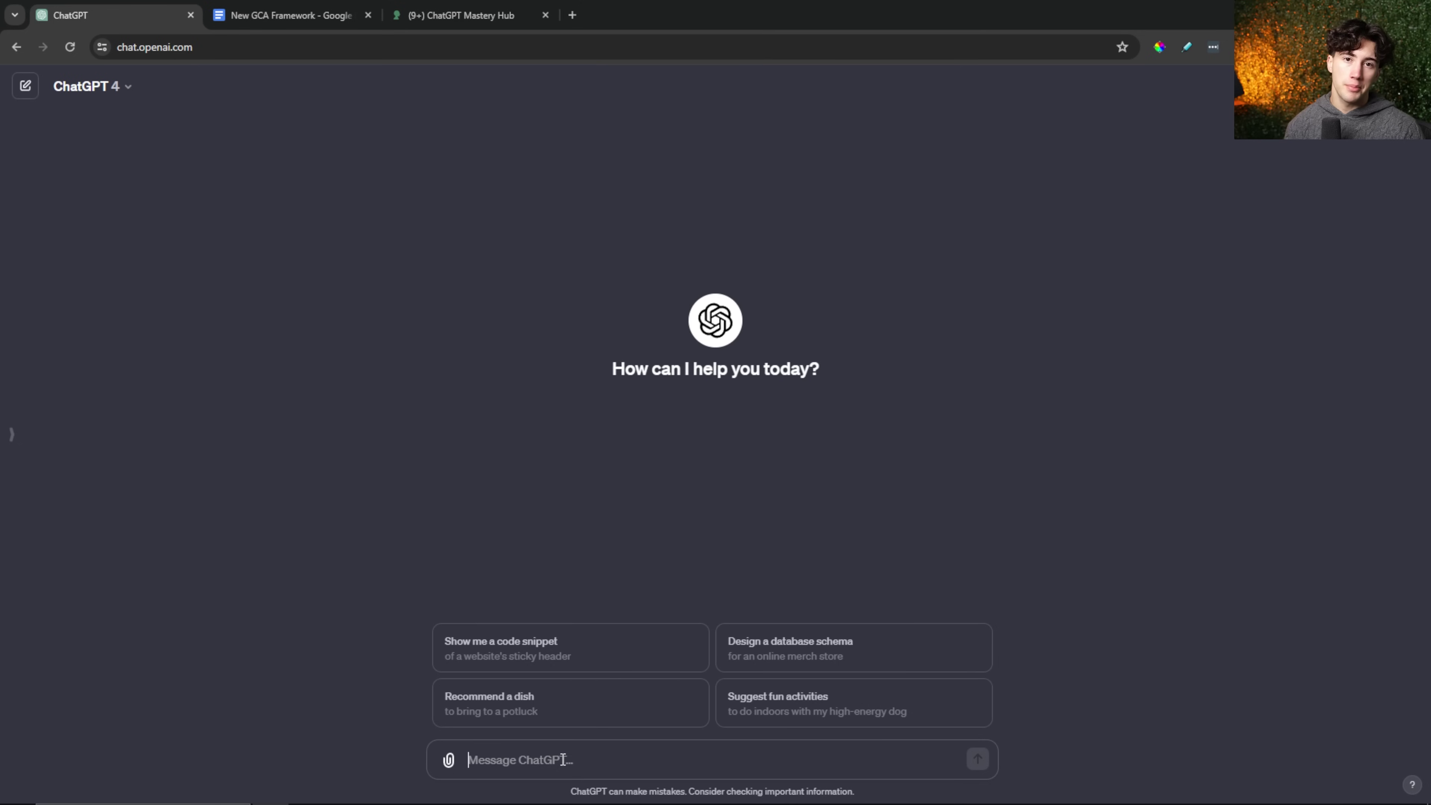
{"action": "key", "text": "ctrl+v"}
{"action": "scroll", "coordinate": [562, 733], "scroll_direction": "up", "scroll_amount": 3}
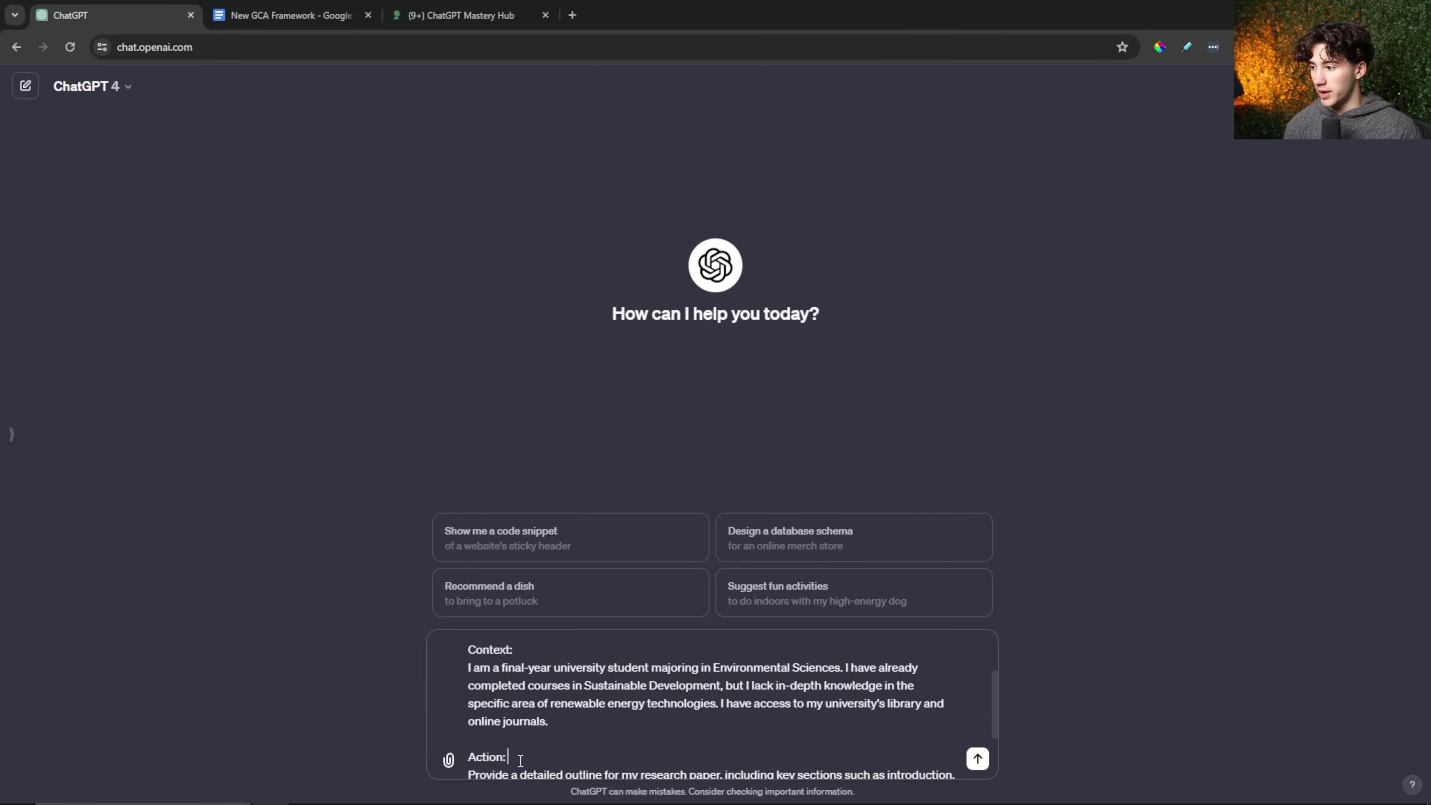
Delete the Action and Context headings and their line breaks, merging the prompt into one paragraph.
{"action": "left_click_drag", "start_coordinate": [527, 756], "coordinate": [466, 754]}
{"action": "key", "text": "BackSpace"}
{"action": "key", "text": "BackSpace"}
{"action": "key", "text": "BackSpace"}
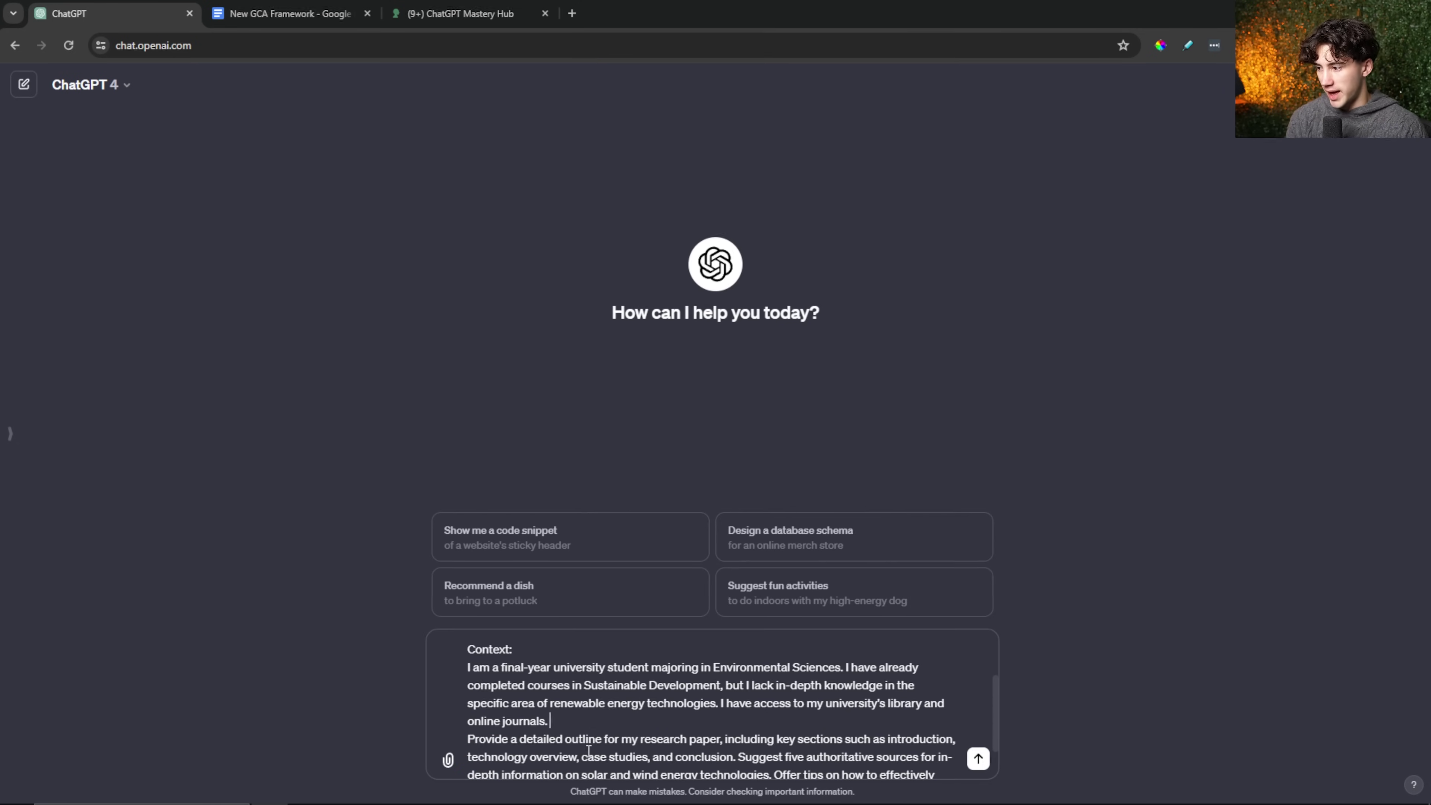
{"action": "key", "text": "BackSpace"}
{"action": "scroll", "coordinate": [394, 699], "scroll_direction": "up", "scroll_amount": 2}
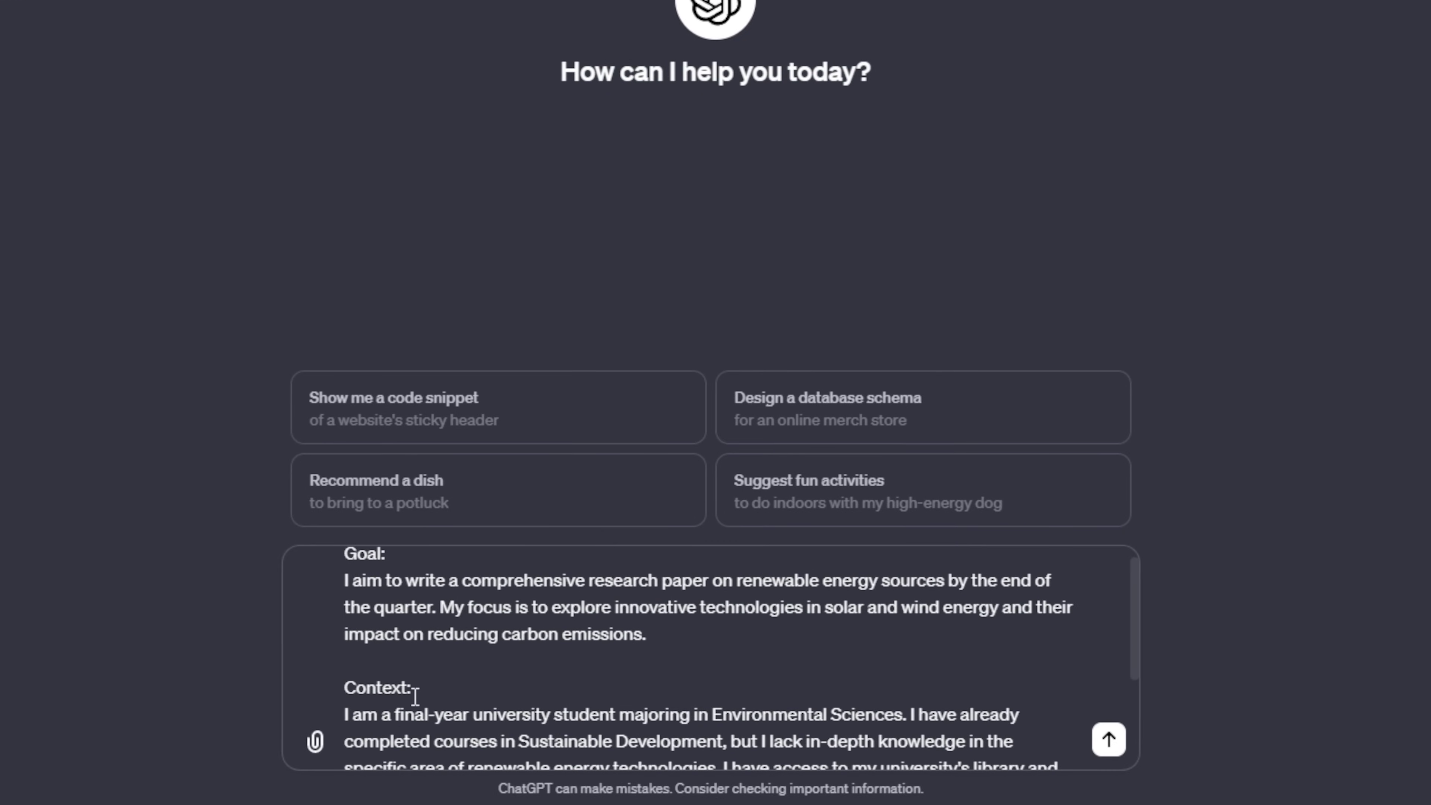
{"action": "left_click_drag", "start_coordinate": [423, 690], "coordinate": [334, 689]}
{"action": "key", "text": "BackSpace"}
{"action": "key", "text": "BackSpace"}
{"action": "key", "text": "BackSpace"}
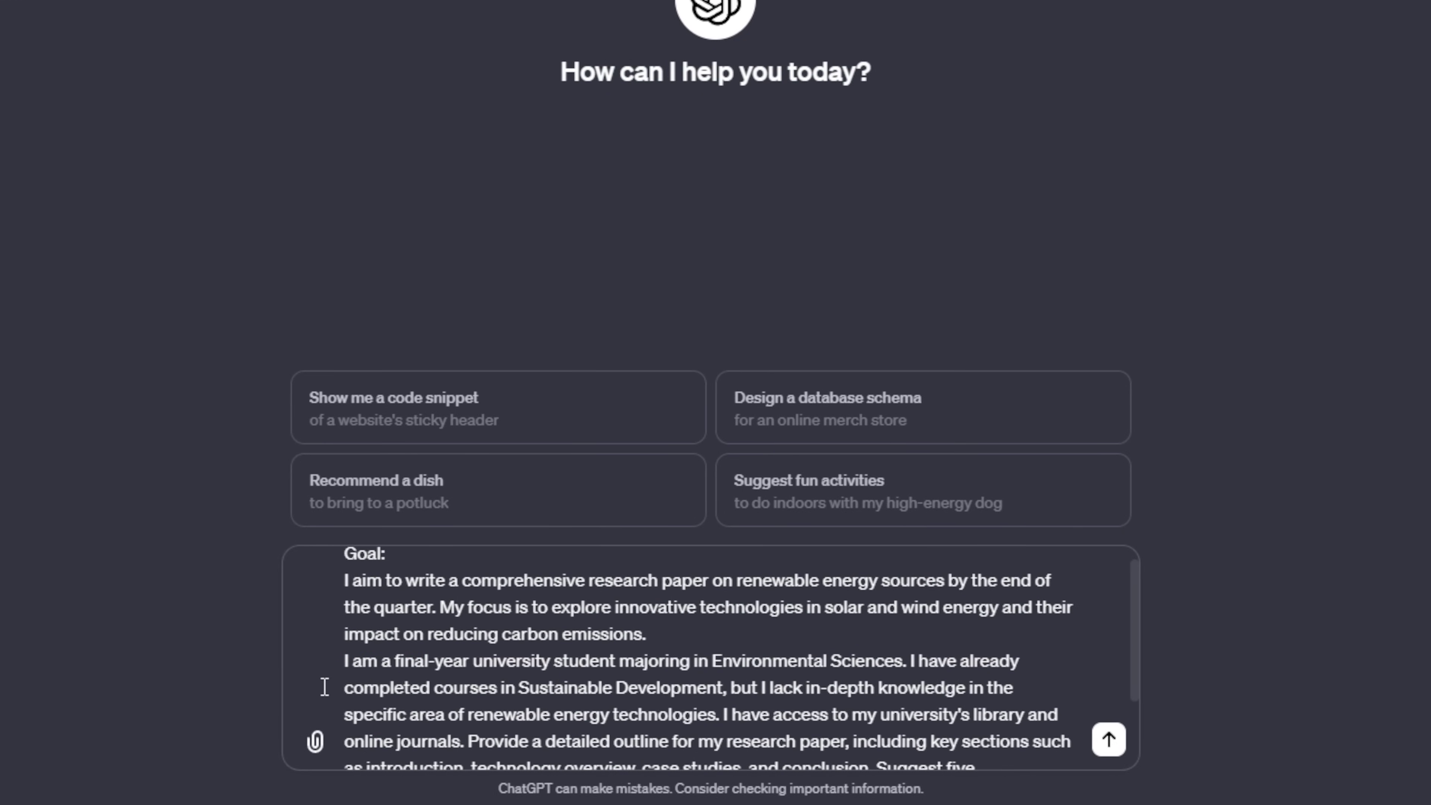
{"action": "key", "text": "BackSpace"}
{"action": "scroll", "coordinate": [836, 710], "scroll_direction": "up", "scroll_amount": 3}
Send the merged renewable-energy prompt so ChatGPT begins its Research Paper Outline.
{"action": "left_click", "coordinate": [1011, 753]}
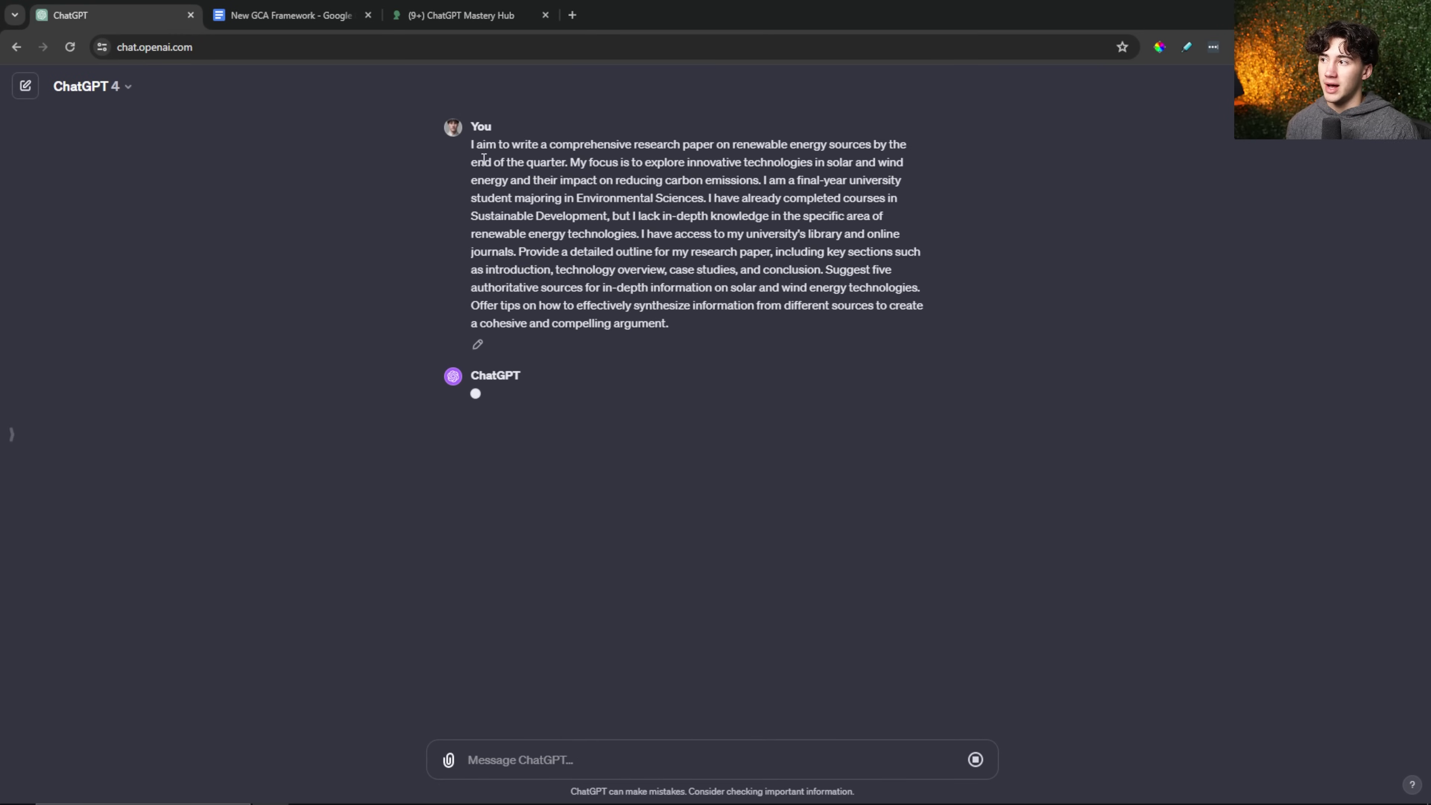
{"action": "left_click_drag", "start_coordinate": [469, 144], "coordinate": [680, 301]}
{"action": "left_click", "coordinate": [729, 383]}
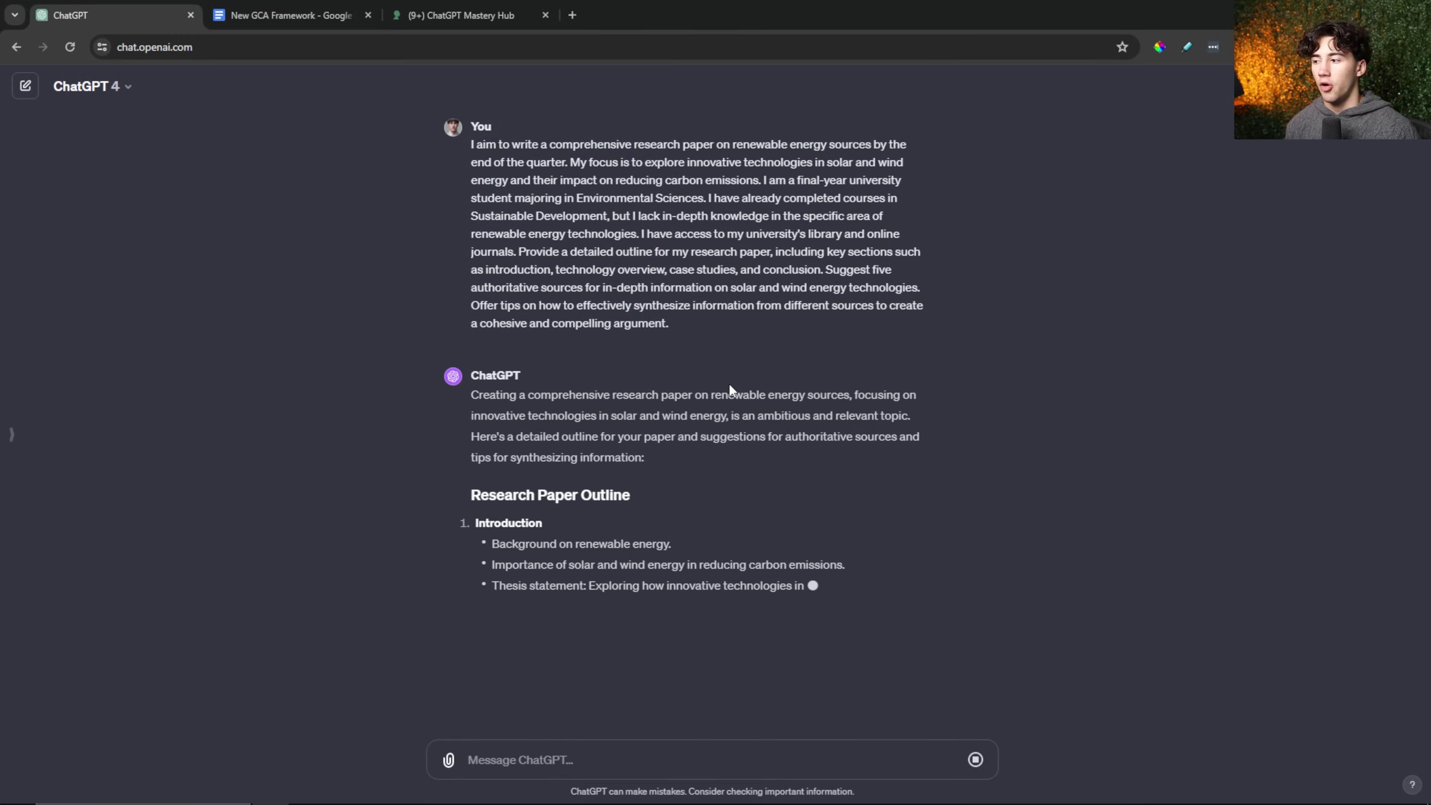